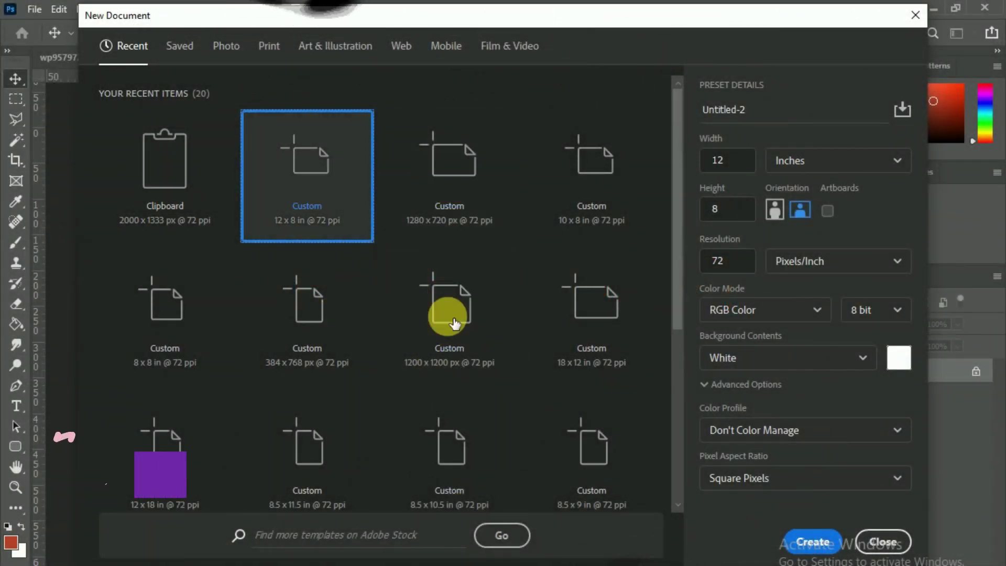
Create a new 12×8 in document at 72 ppi
double_click(710, 165)
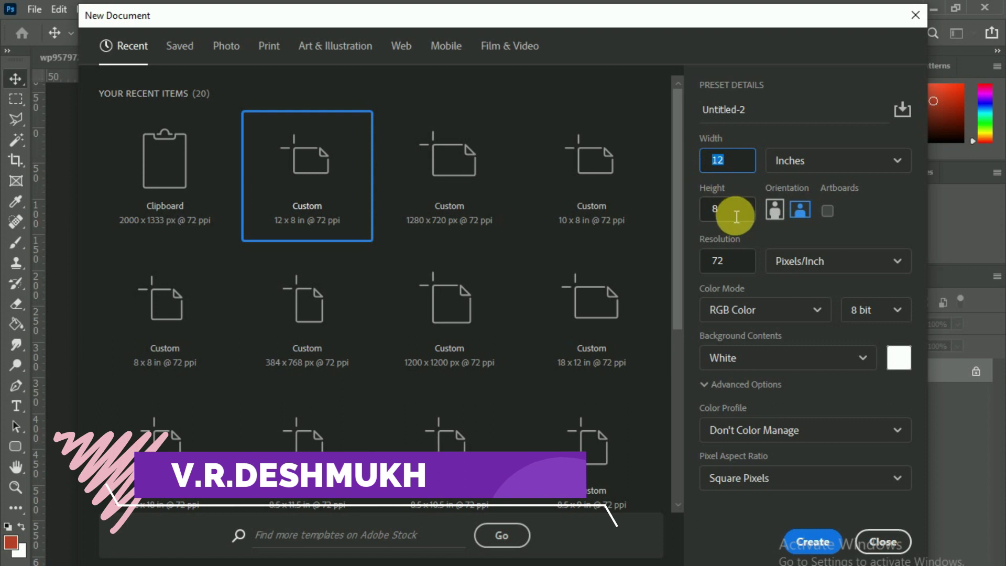
double_click(724, 261)
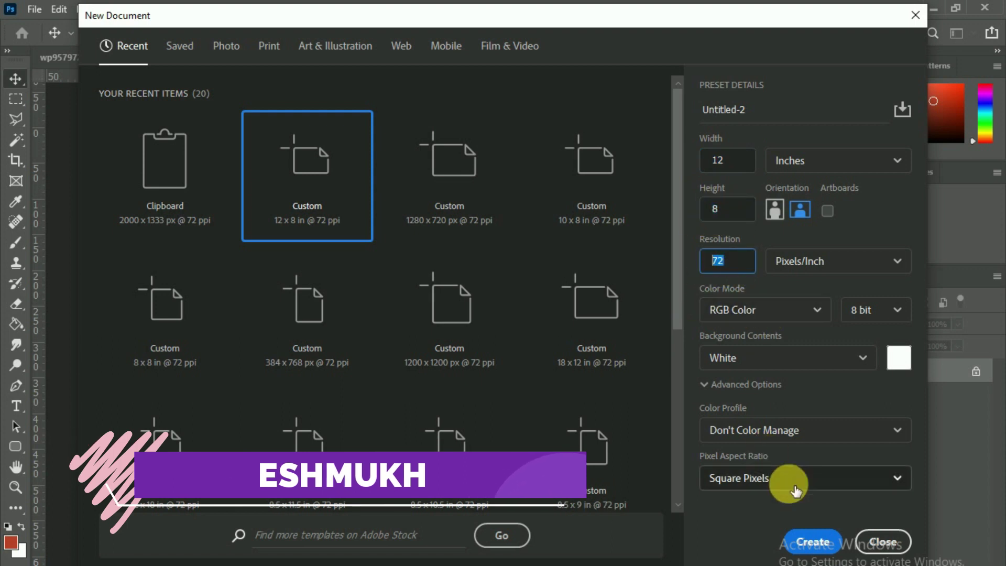
click(812, 541)
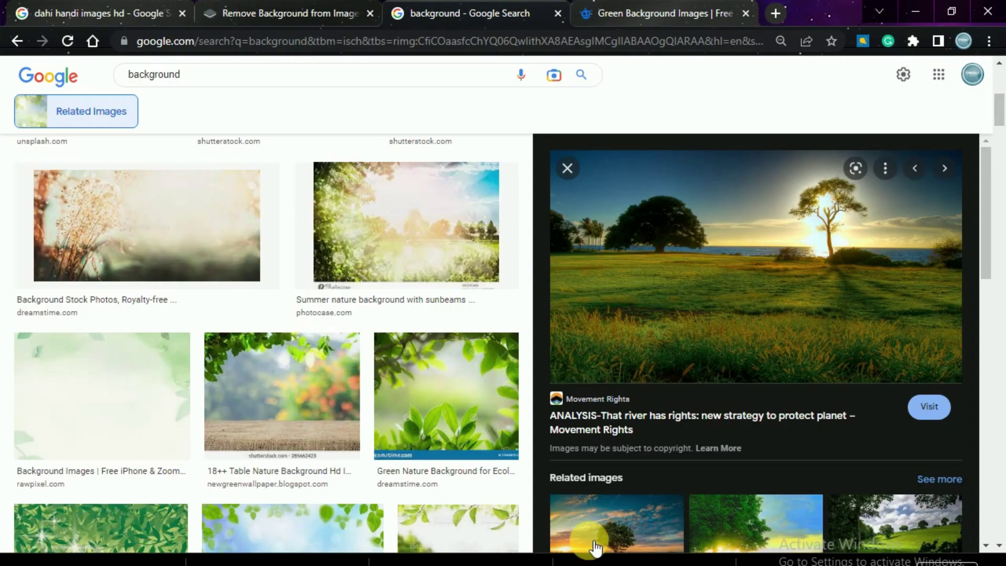
Place the nature landscape photo and scale it to fill the whole canvas
click(584, 559)
right_click(556, 250)
key(Escape)
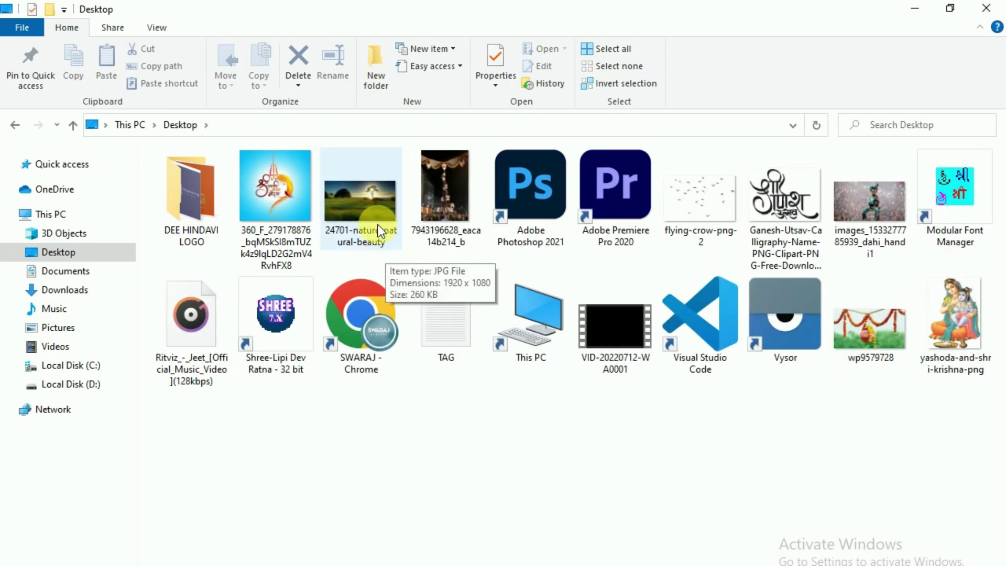
click(379, 225)
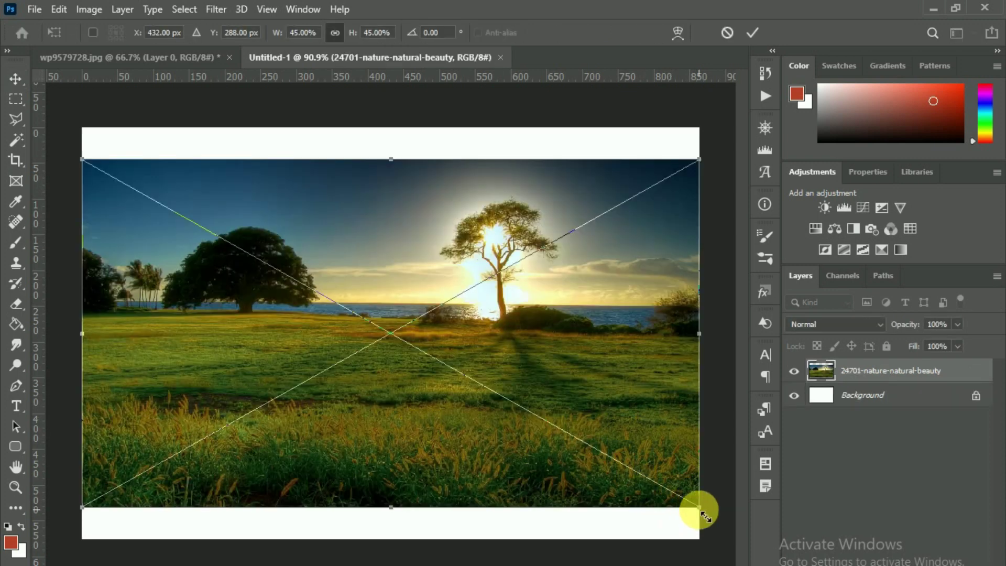
drag(705, 516, 744, 551)
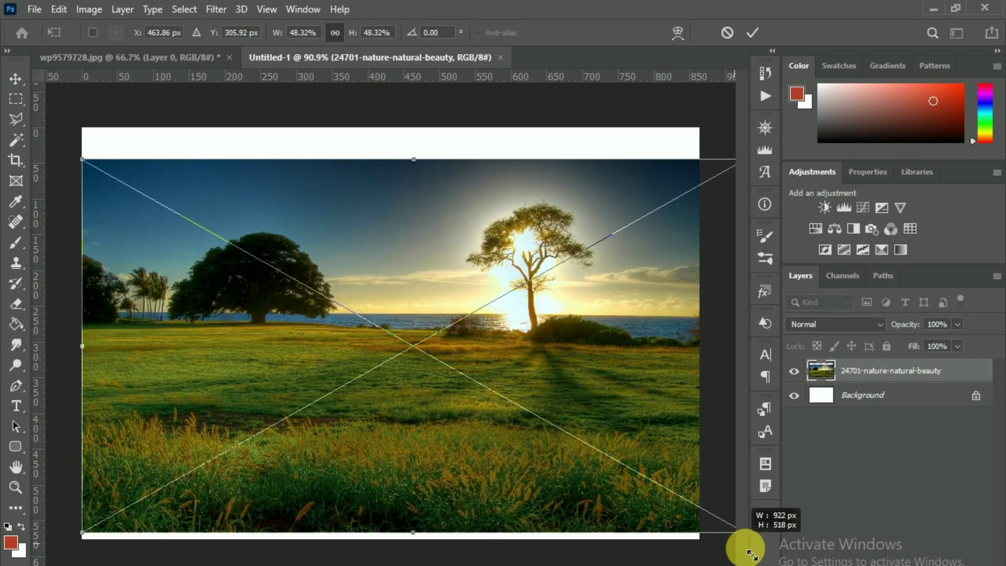
drag(84, 157, 38, 101)
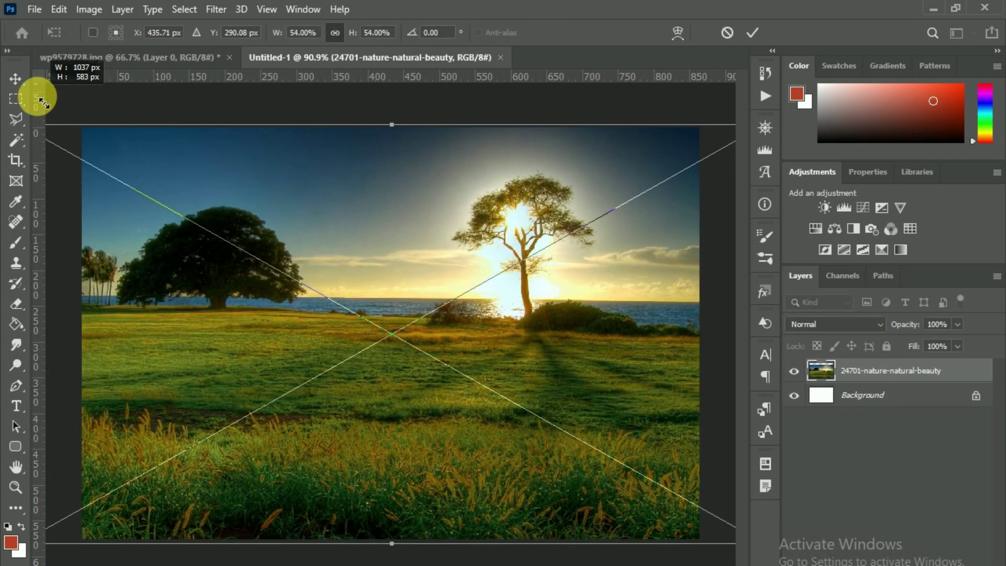
key(Return)
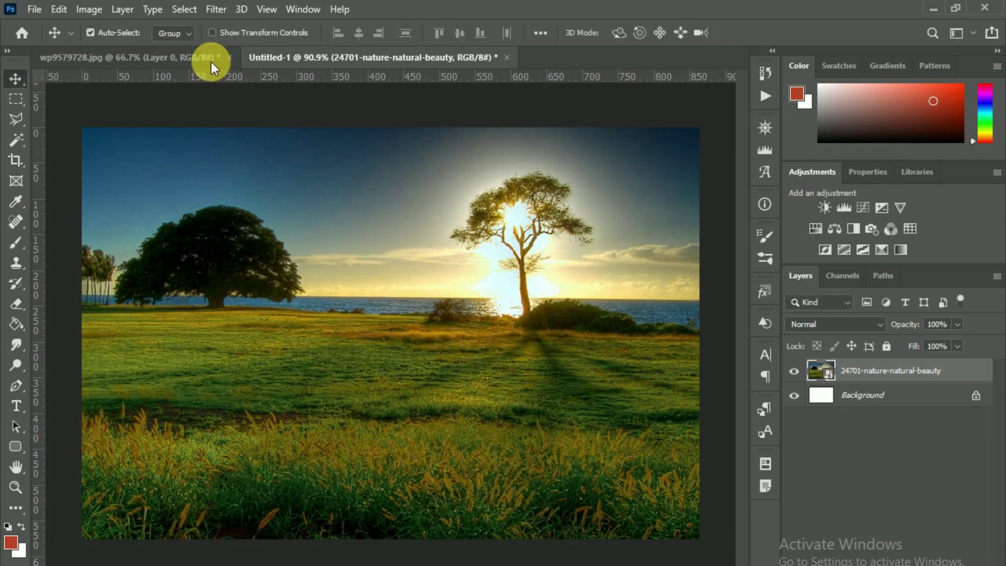
Apply a 5.4 px Gaussian Blur to the photo and add an empty layer above
click(215, 8)
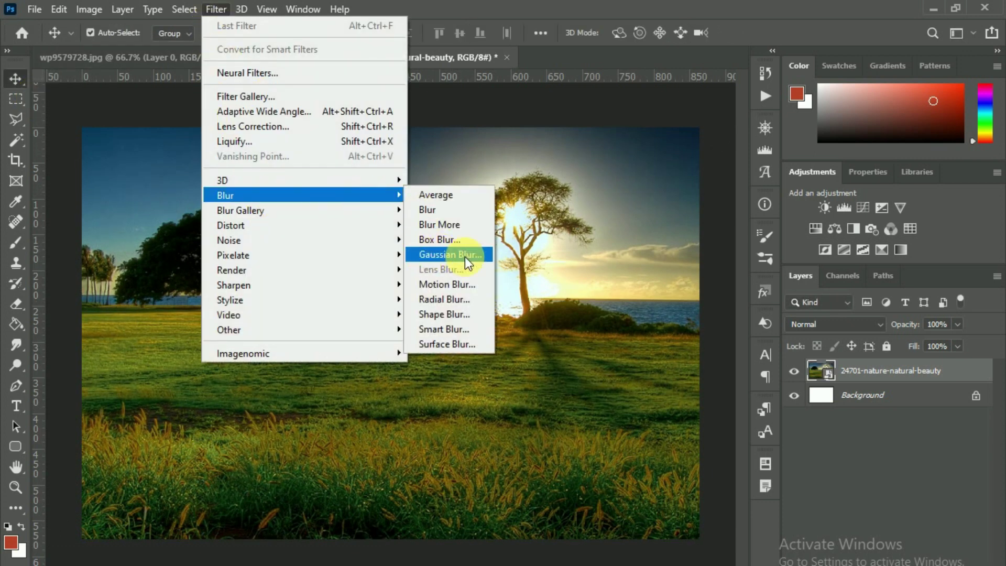
click(465, 257)
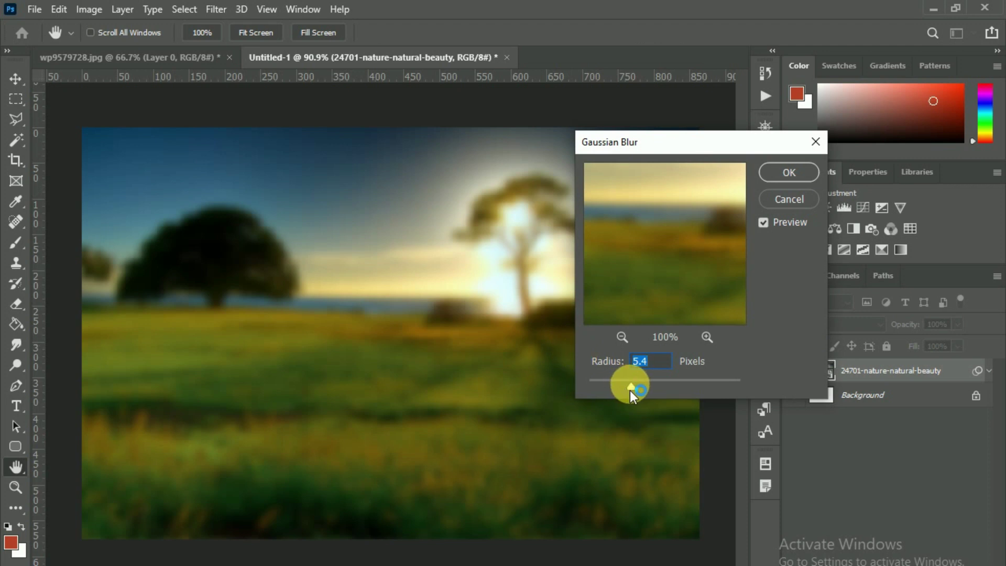
click(767, 177)
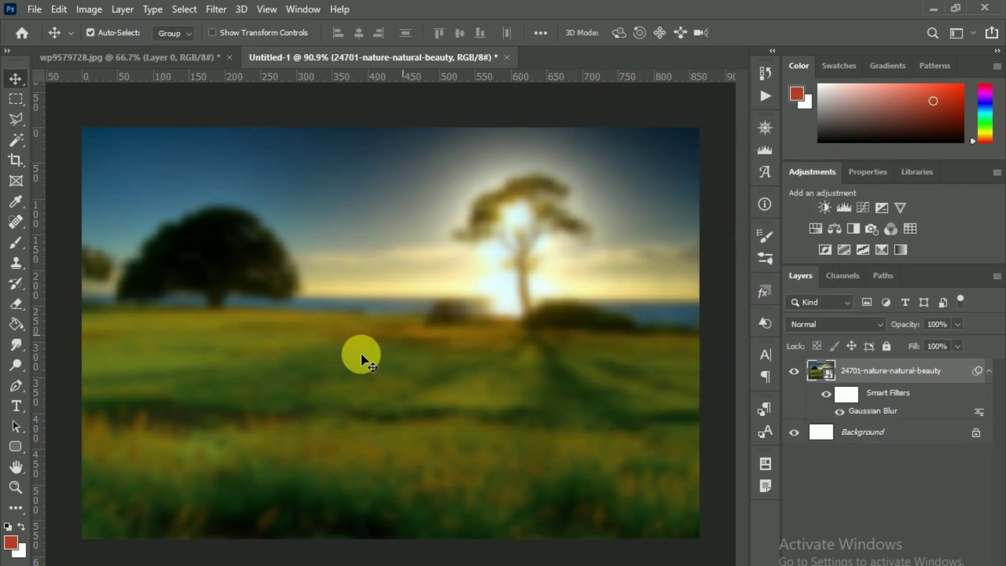
key(ctrl+shift+alt+n)
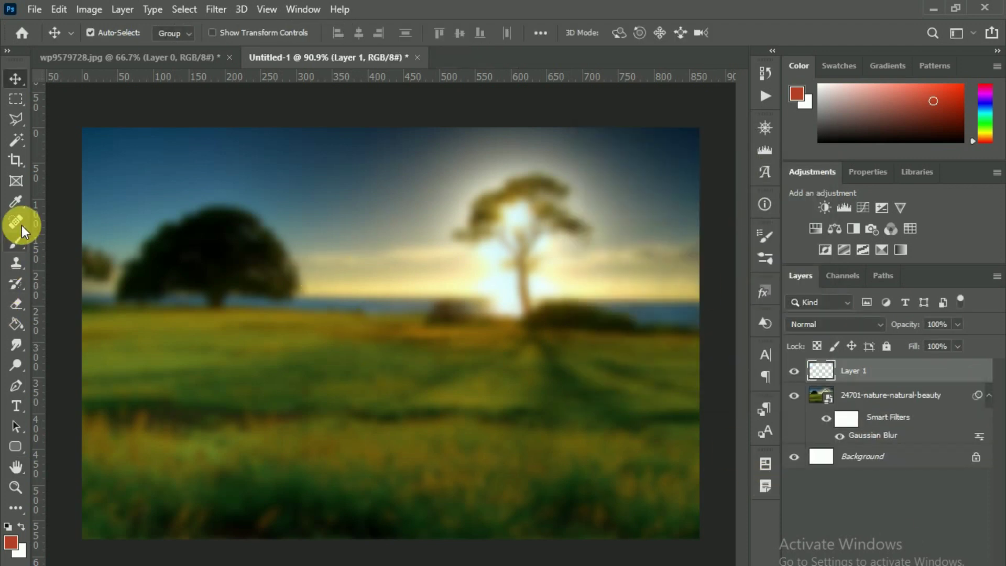
Paint soft red strokes on Layer 1 with the 400 px soft brush at 100% flow
click(23, 231)
click(101, 35)
click(95, 189)
key(Return)
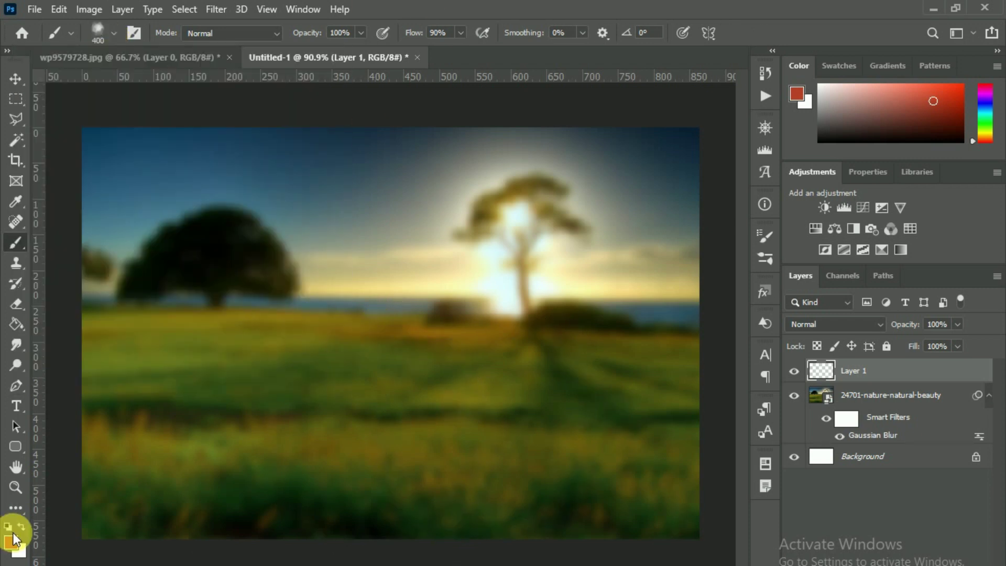
click(495, 400)
click(438, 33)
text(100)
drag(472, 411, 503, 283)
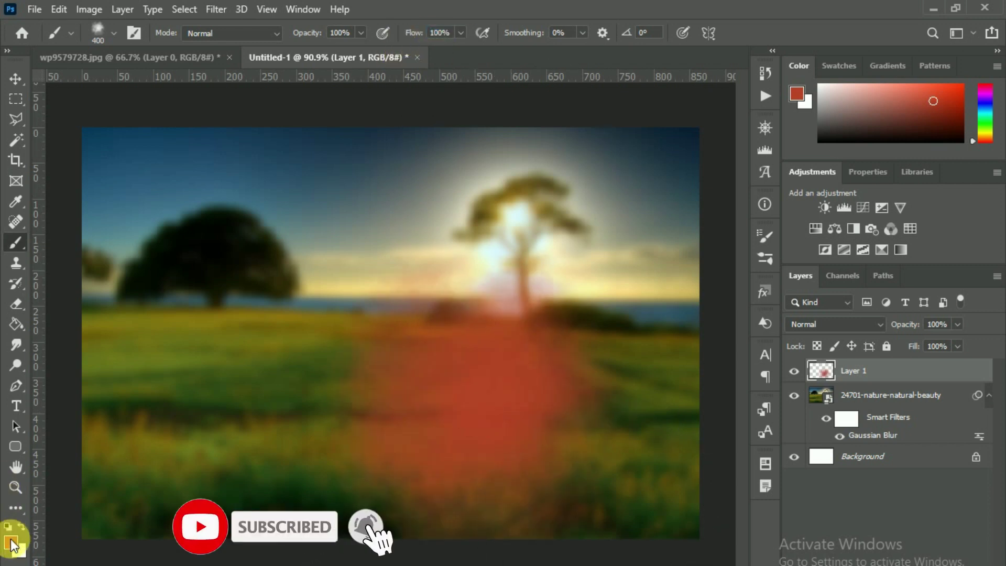
Add soft white and then saturated yellow paint over the red area
click(11, 541)
mouse_move(641, 499)
mouse_down()
mouse_move(565, 289)
mouse_move(510, 282)
mouse_up()
click(971, 304)
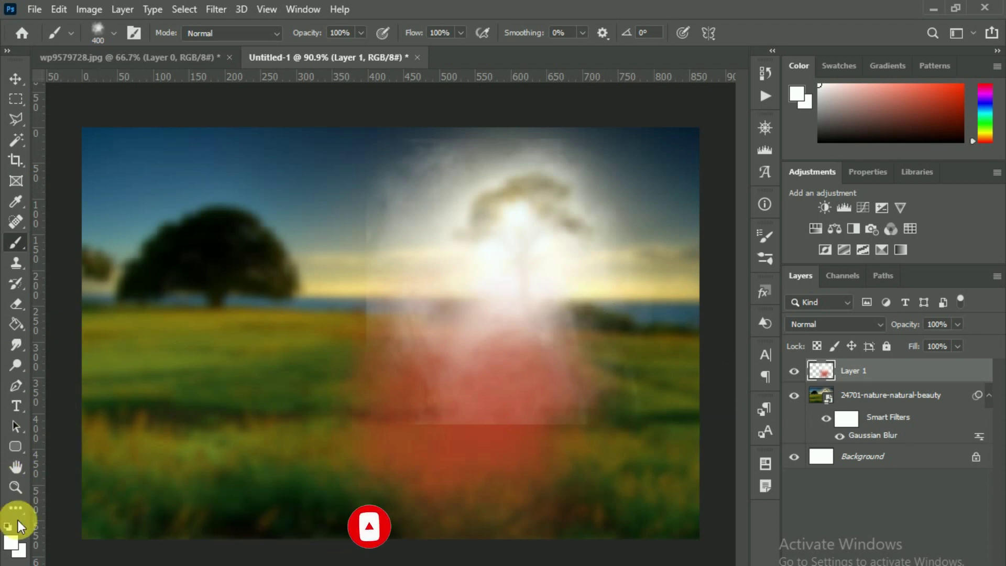
click(10, 542)
drag(810, 497, 808, 475)
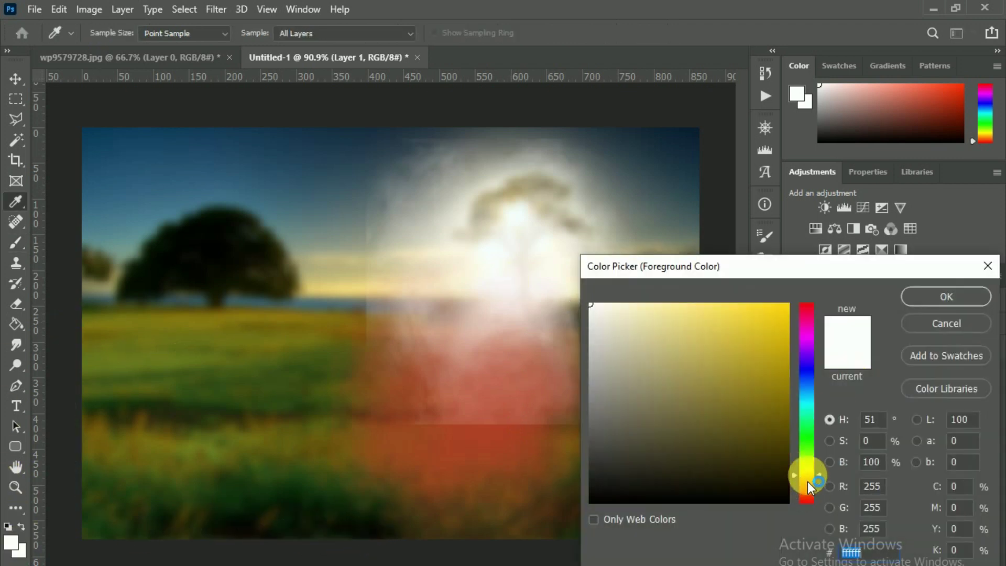
click(786, 309)
click(947, 297)
click(551, 356)
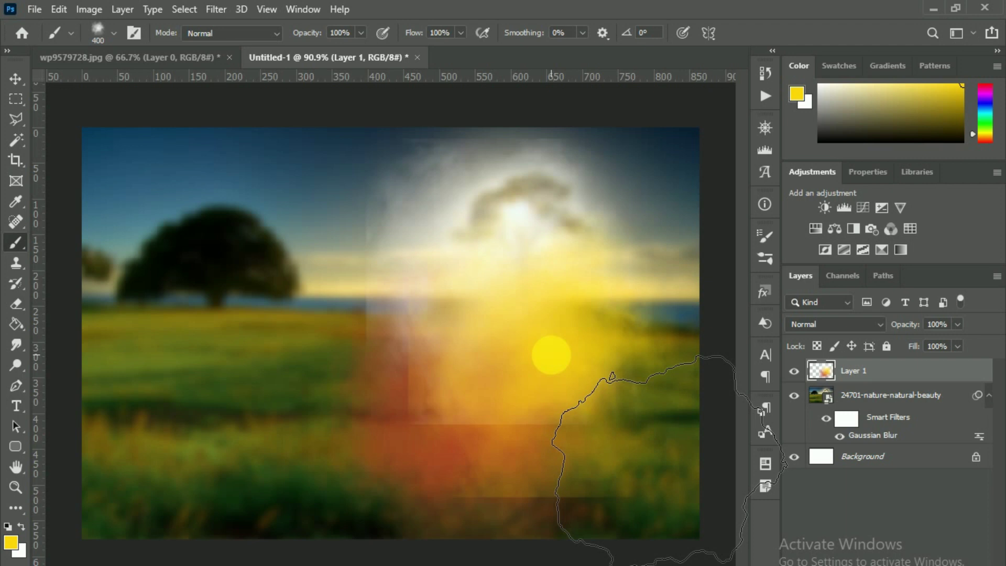
Free-transform the painted Layer 1 so it spreads across the picture
click(16, 78)
key(ctrl+t)
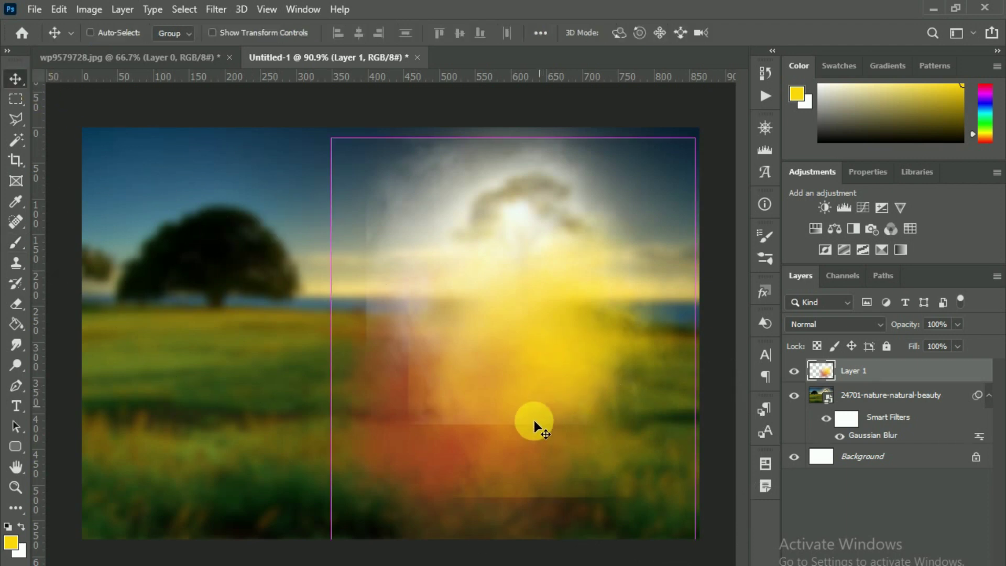
drag(333, 540, 166, 565)
drag(166, 138, 8, 8)
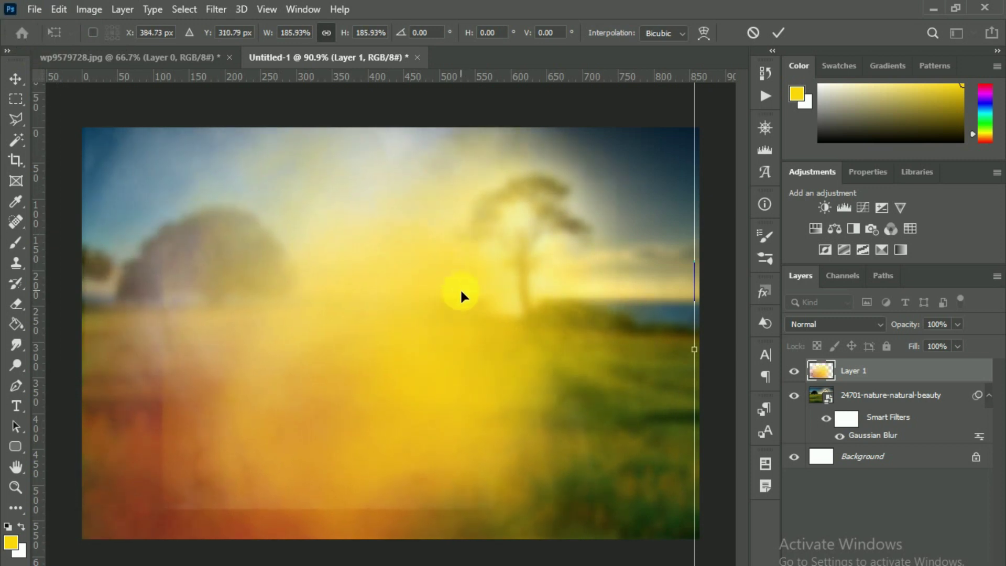
scroll(295, 267, down, 3)
mouse_move(139, 90)
mouse_down()
mouse_move(255, 184)
mouse_move(241, 166)
mouse_up()
On a new Layer 2, brush a dark brown haze over the right side
double_click(455, 398)
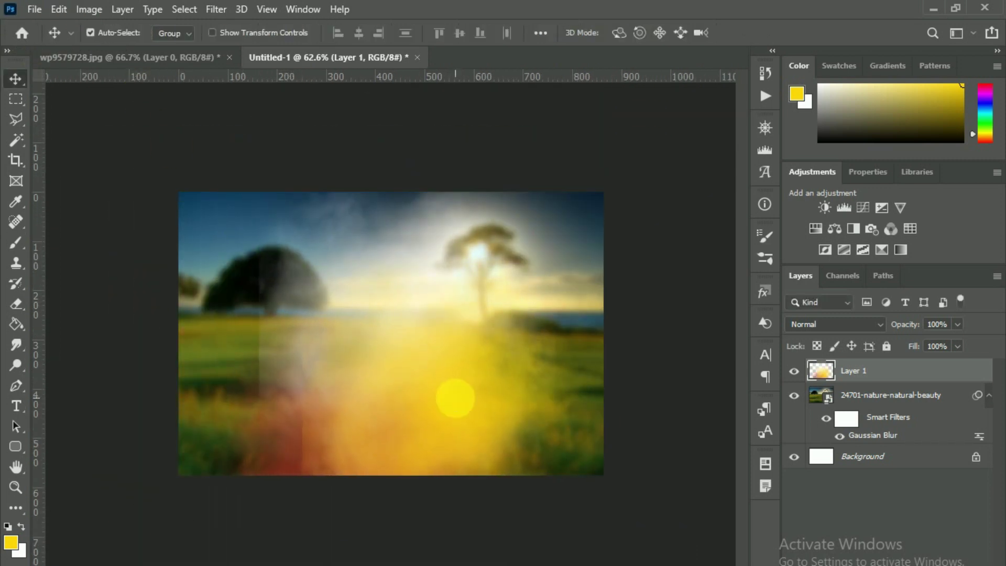
key(ctrl+shift+alt+n)
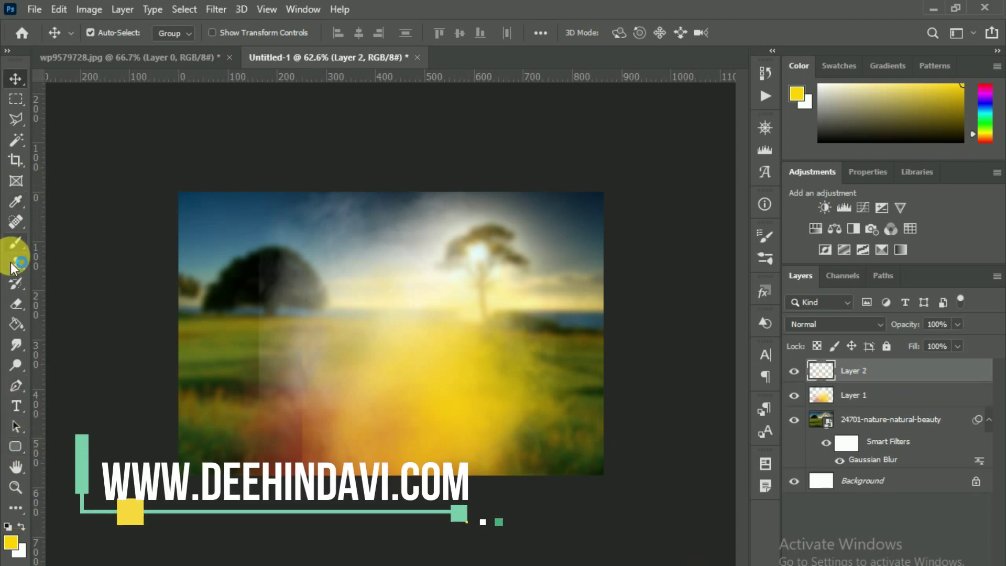
click(16, 242)
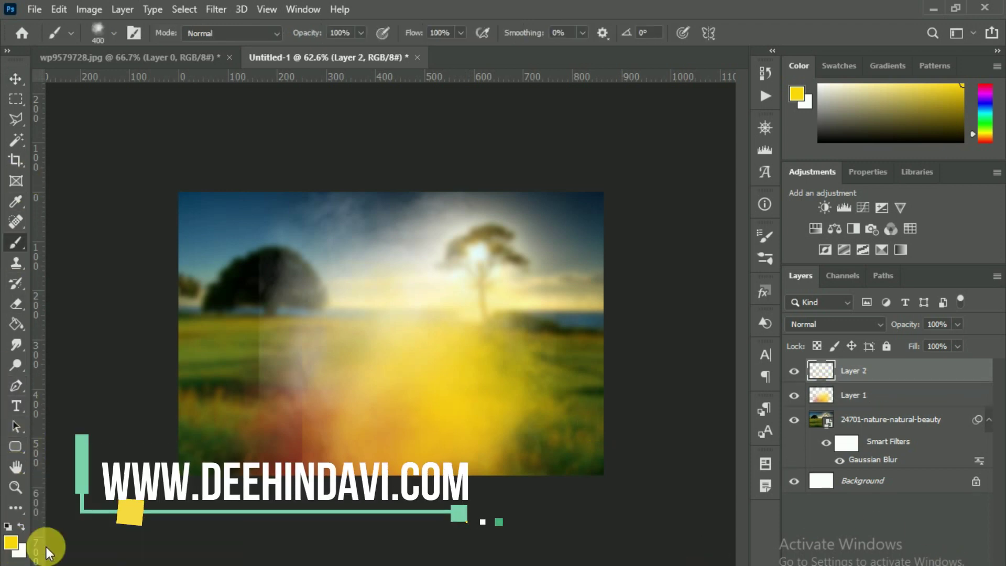
click(11, 542)
click(742, 430)
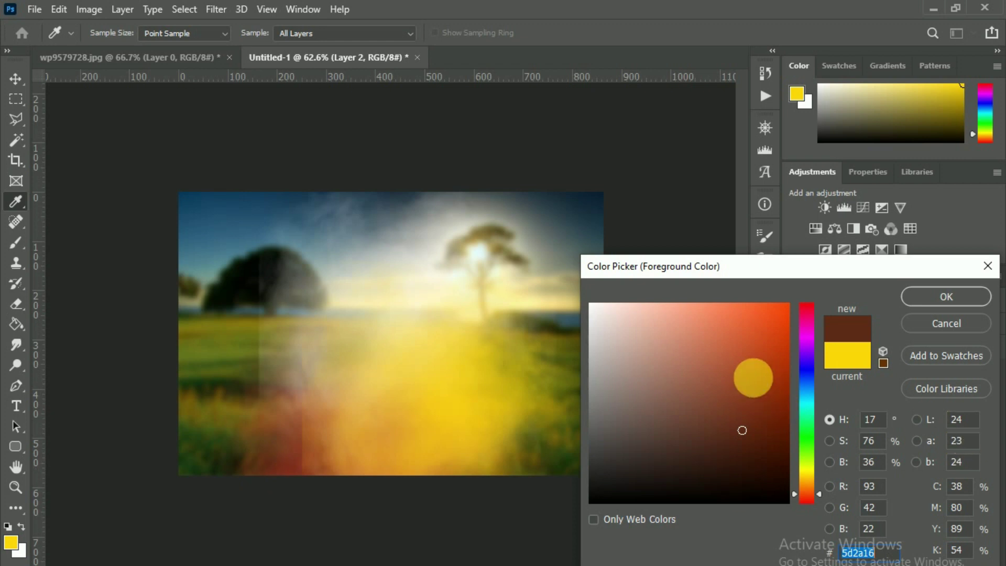
click(922, 297)
mouse_move(527, 400)
mouse_down()
mouse_move(495, 383)
mouse_move(461, 341)
mouse_up()
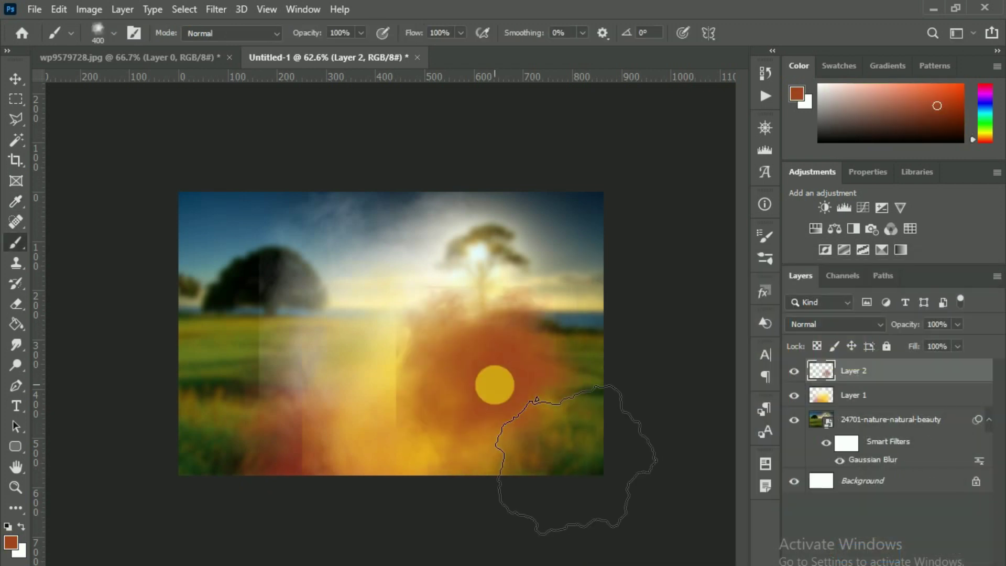
Select Layer 1 together with Layer 2 in the Layers panel
click(16, 78)
scroll(373, 352, up, 1)
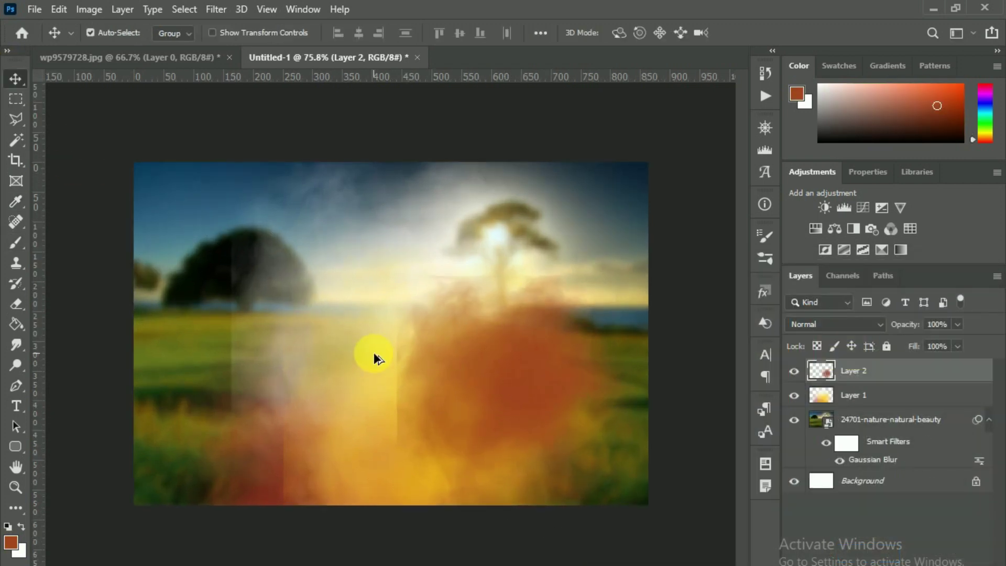
scroll(373, 352, up, 1)
ctrl+click(861, 409)
Merge Layer 1 into Layer 2 and set Layer 2's blend mode to Color
right_click(856, 399)
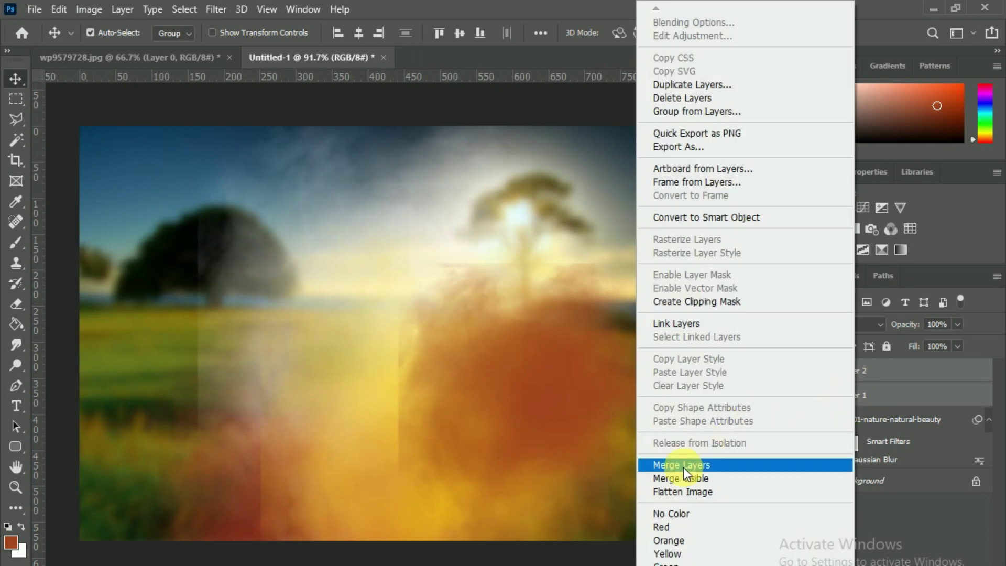
click(684, 467)
click(794, 327)
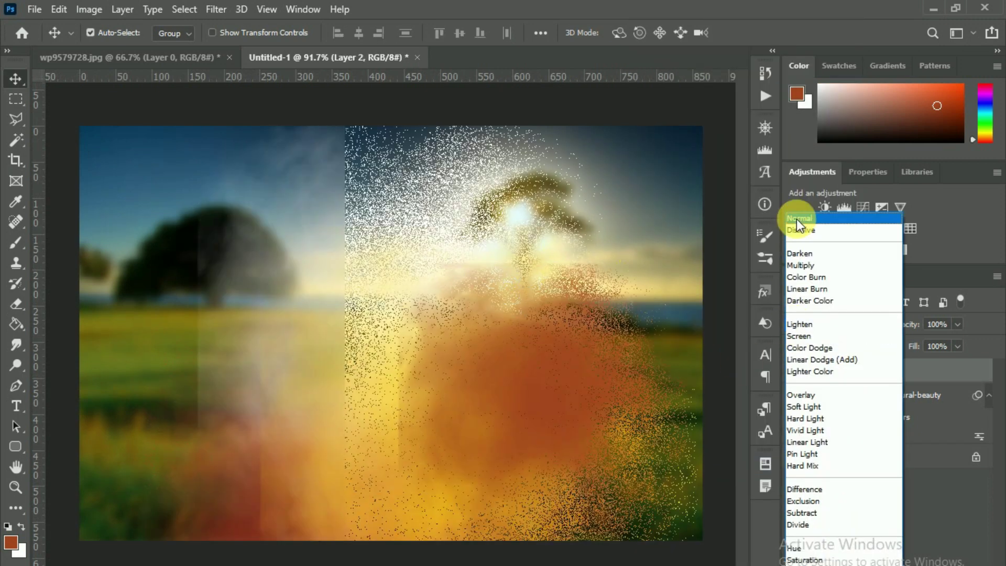
key(Down)
key(Down)
key(Down)
key(Down)
key(Down)
key(Down)
key(Down)
key(Down)
key(Down)
key(Down)
key(Down)
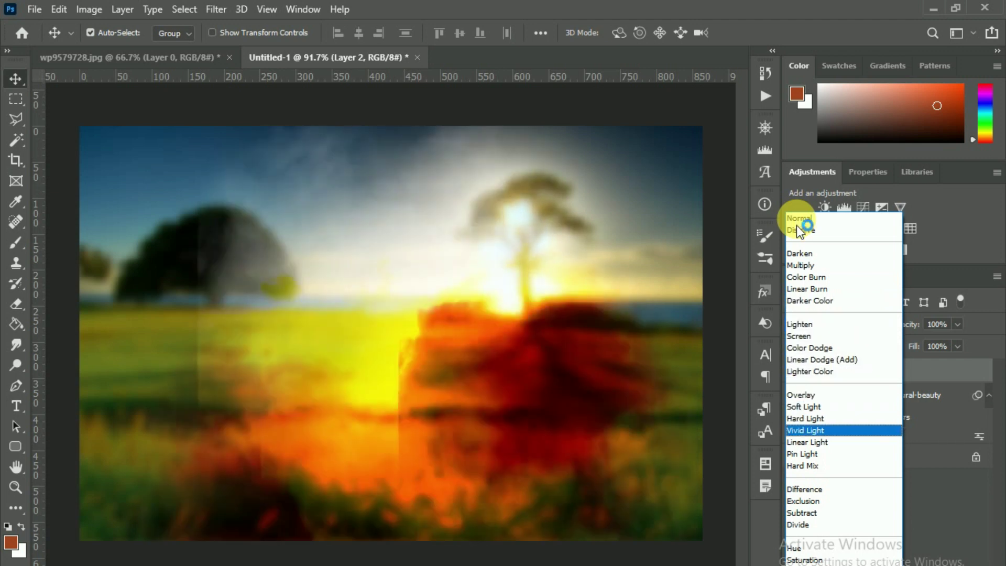
key(Down)
key(Down)
key(Down)
key(Down)
key(Down)
key(Down)
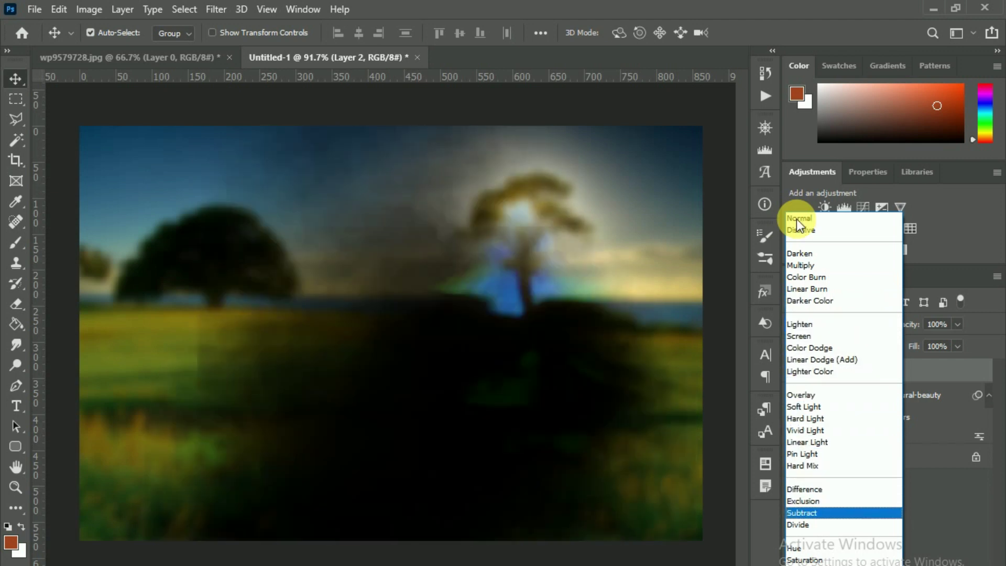
key(Down)
key(Down)
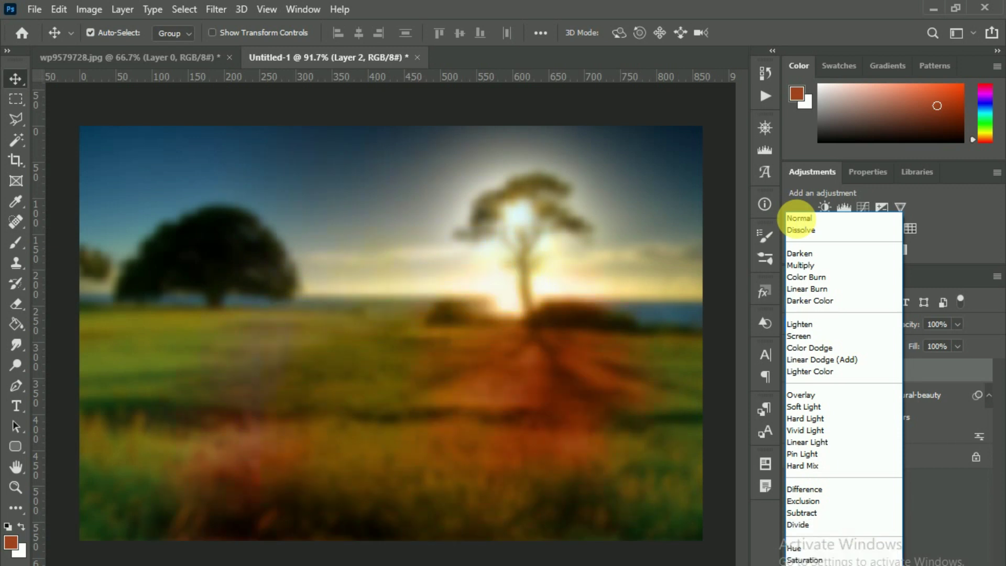
key(Down)
key(Down)
key(Return)
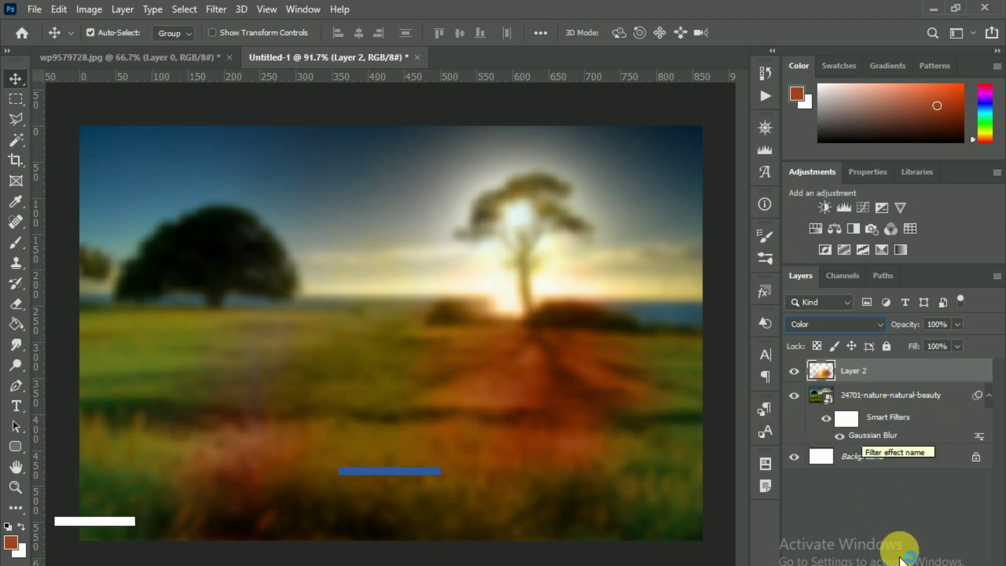
On new Layer 3, paint orange-red over the canvas with a greatly enlarged brush
key(ctrl+shift+alt+n)
click(15, 244)
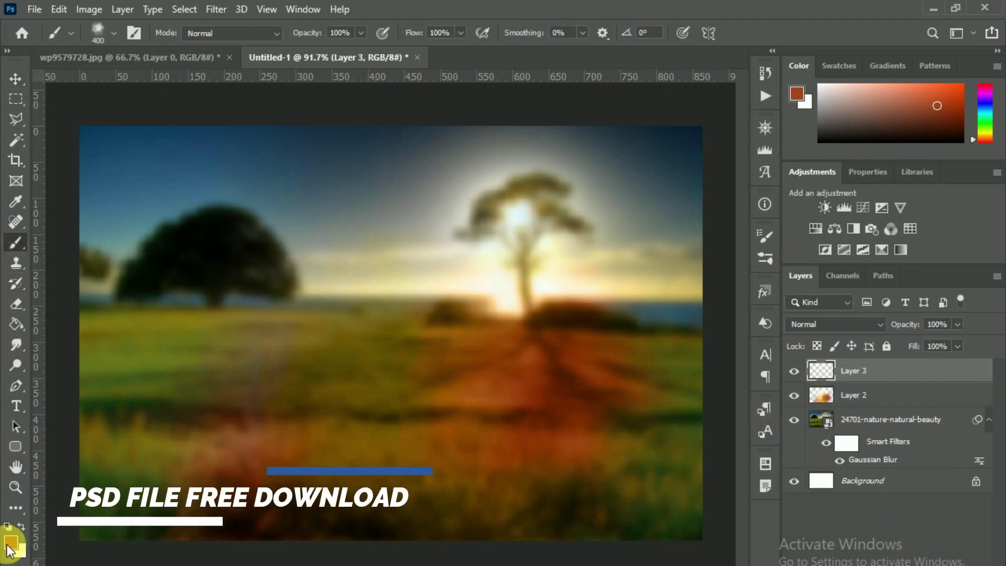
click(10, 543)
click(774, 336)
click(926, 303)
key(bracketright)
key(bracketright)
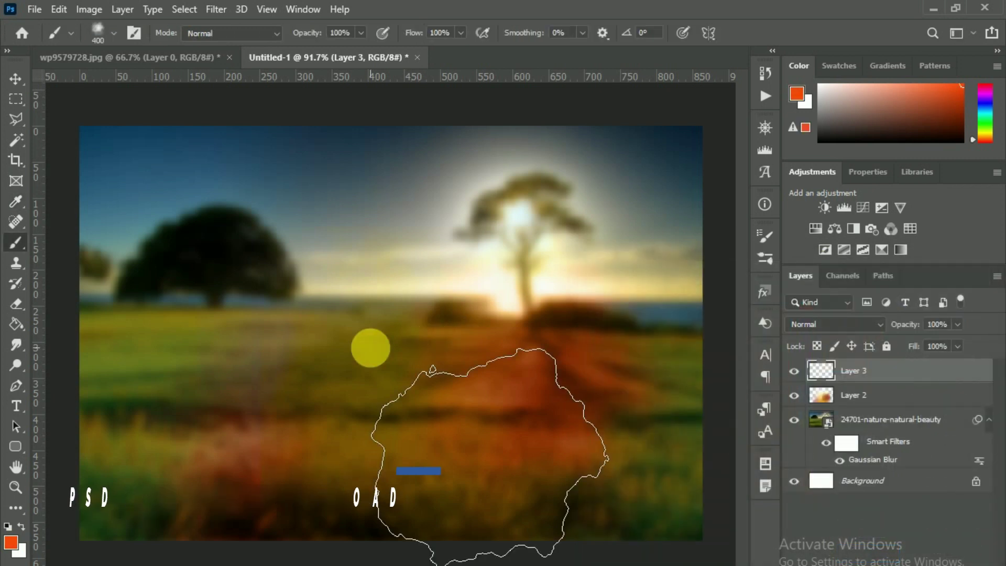
key(bracketright)
key(bracketright)
key(bracketright)
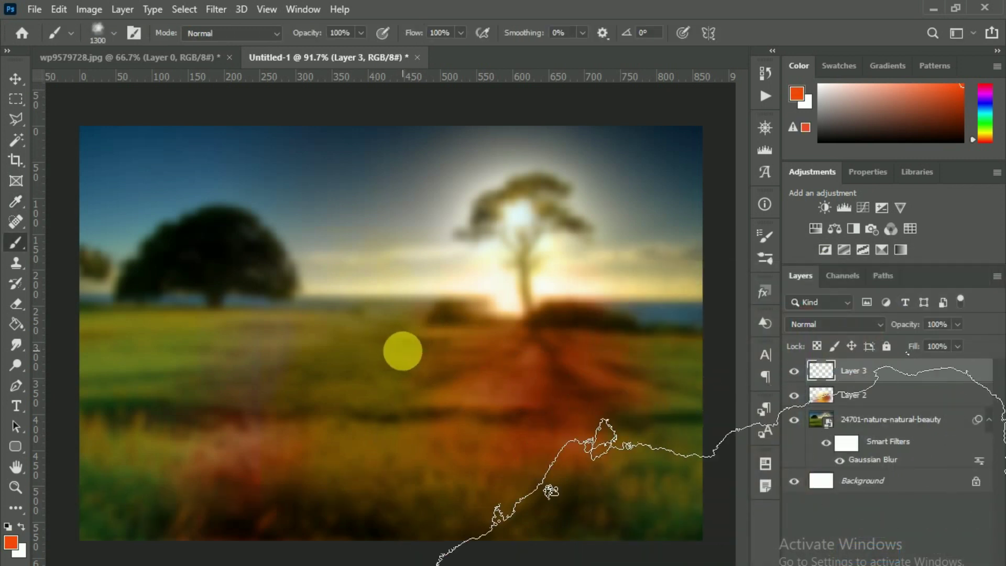
click(399, 335)
click(12, 80)
Set the orange-red Layer 3 blend mode to Soft Light
click(818, 324)
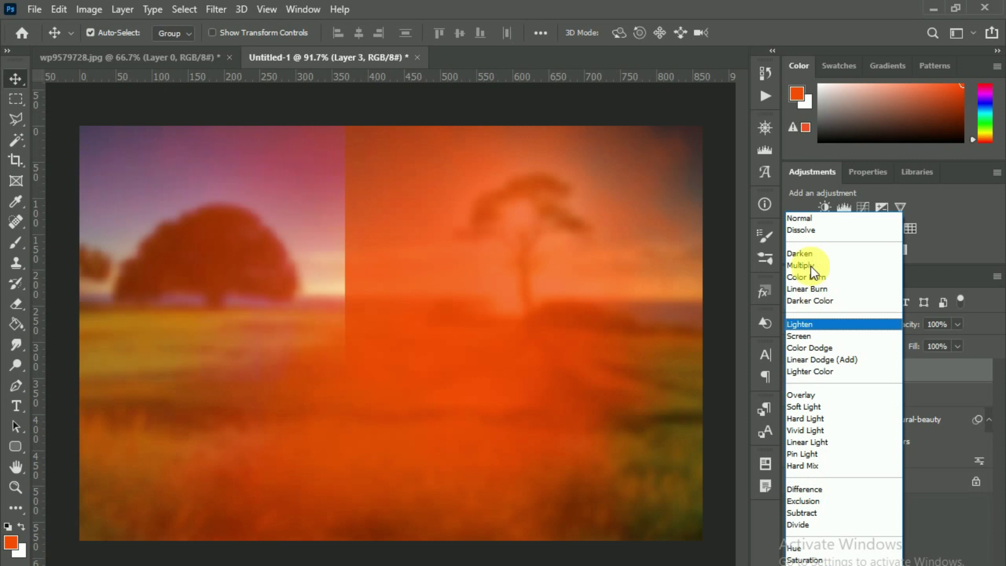
key(Down)
key(Down)
key(Down)
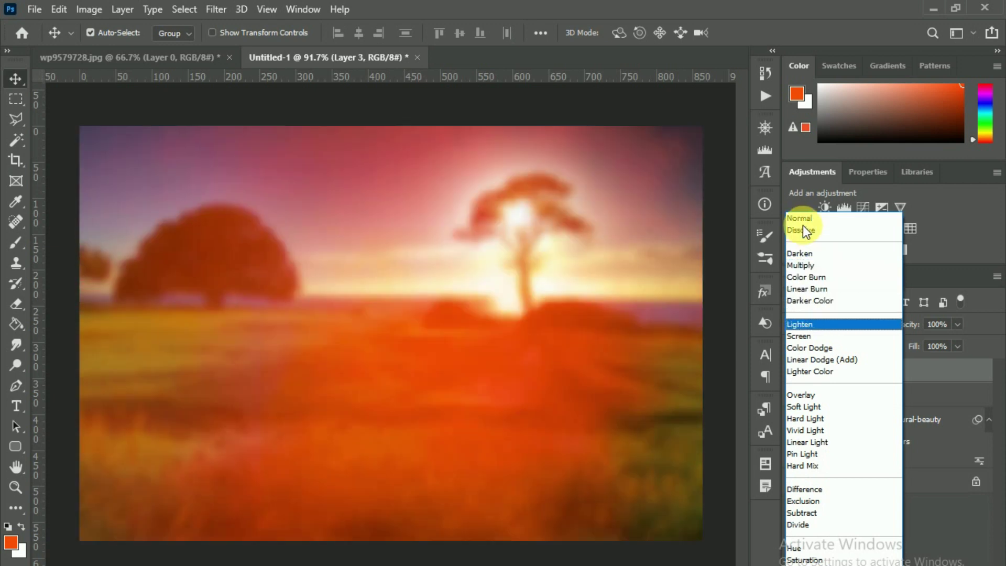
key(Down)
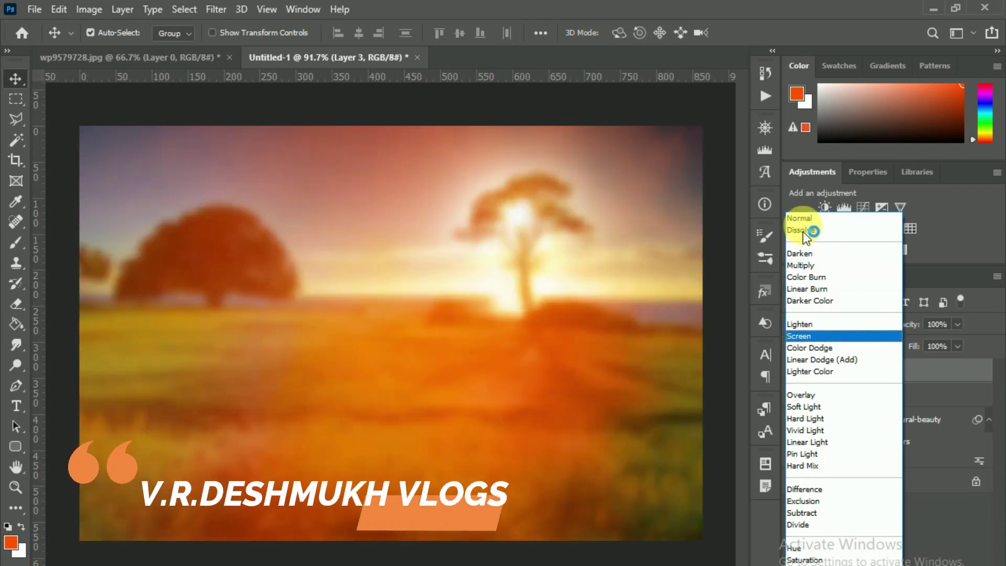
key(Down)
key(Down)
key(Down)
key(Down)
key(Down)
key(Down)
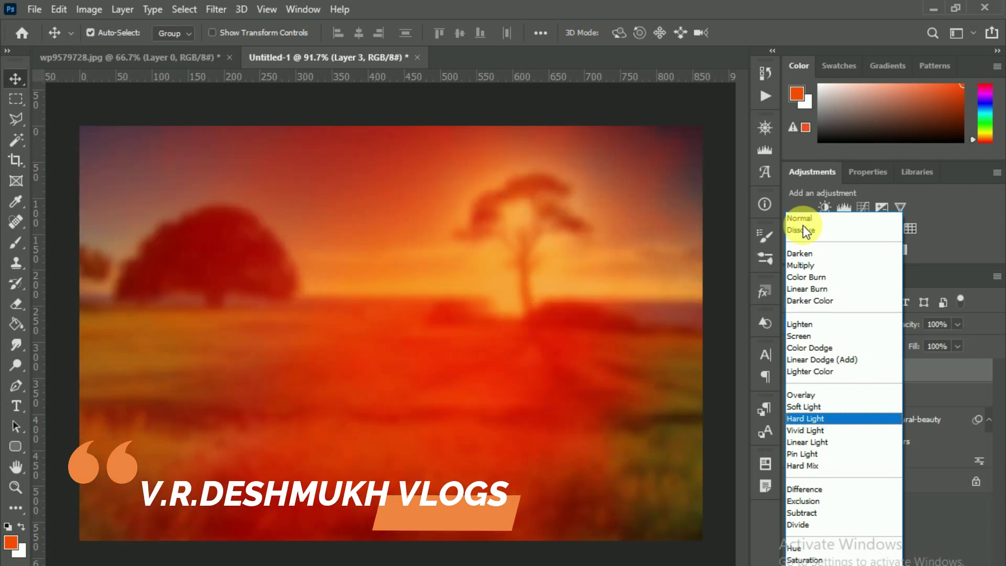
key(Down)
key(Down)
key(Down)
key(Down)
key(Down)
key(Down)
key(Down)
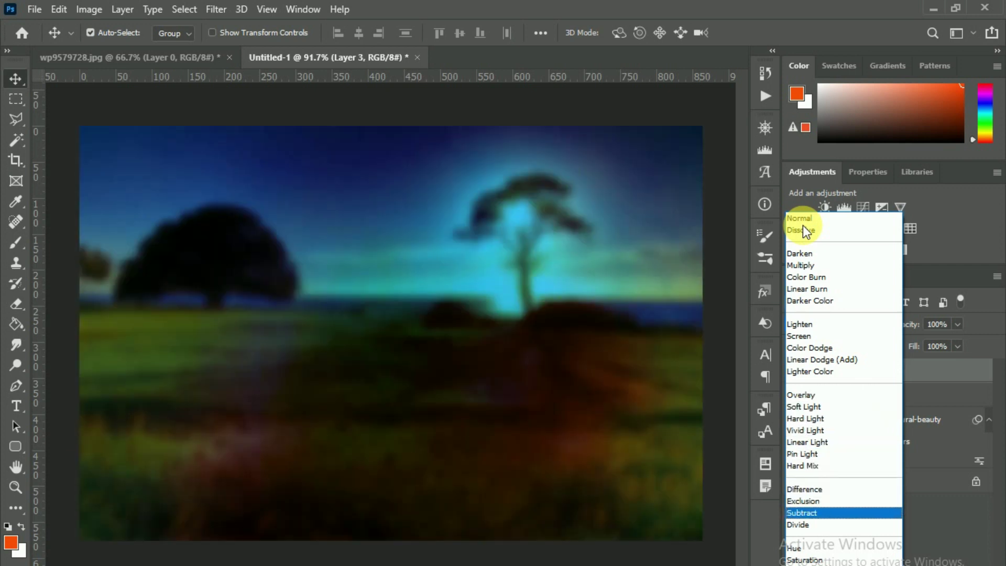
key(Down)
key(Down)
key(Up)
key(Up)
key(Up)
key(Up)
key(Up)
key(Up)
key(Up)
key(Up)
key(Up)
key(Up)
key(Up)
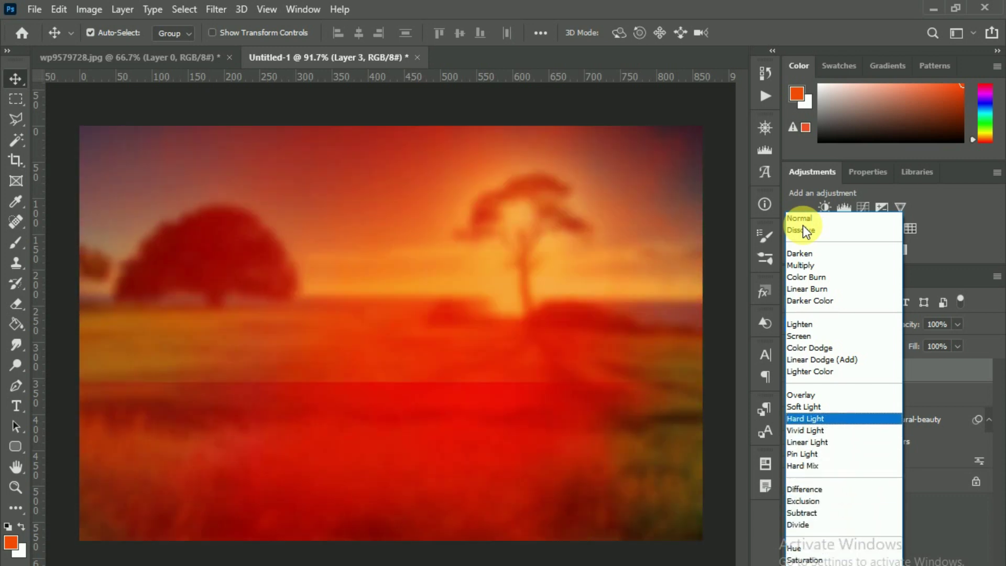
key(Up)
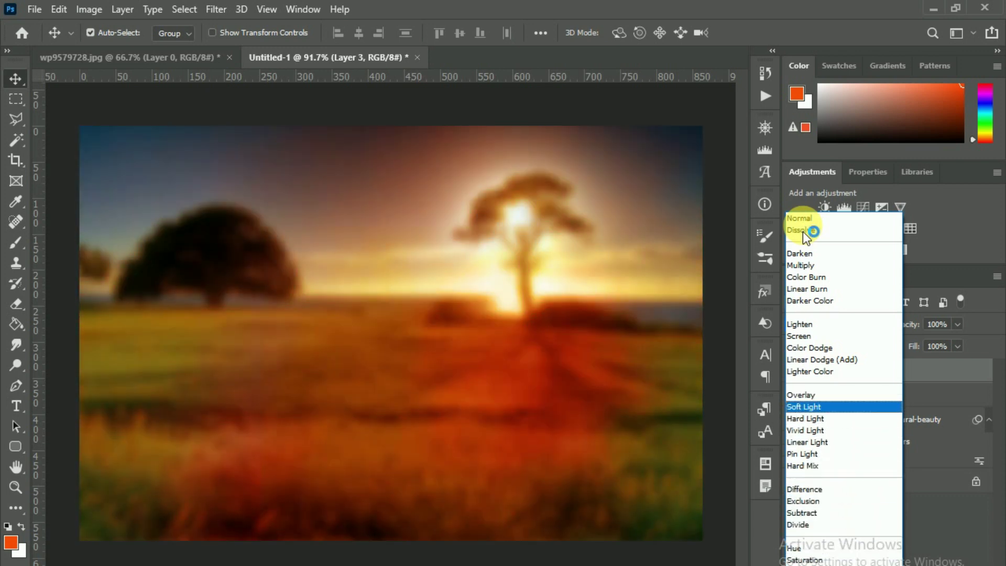
key(Return)
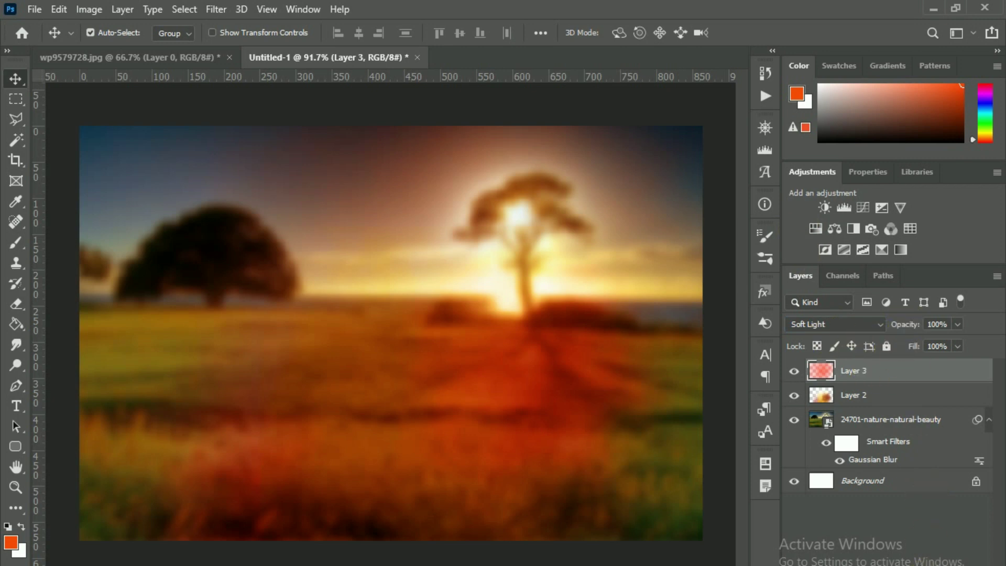
click(892, 563)
Add a Hue/Saturation adjustment layer with Hue -13 and Saturation +28
click(914, 441)
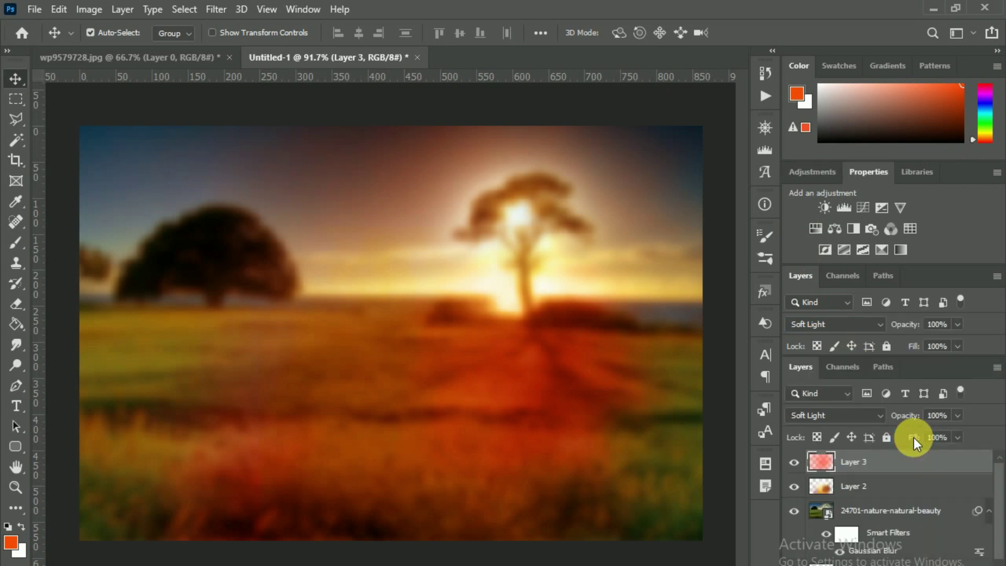
mouse_move(888, 283)
mouse_down()
mouse_move(980, 291)
mouse_move(876, 291)
mouse_move(1003, 342)
mouse_move(932, 341)
mouse_up()
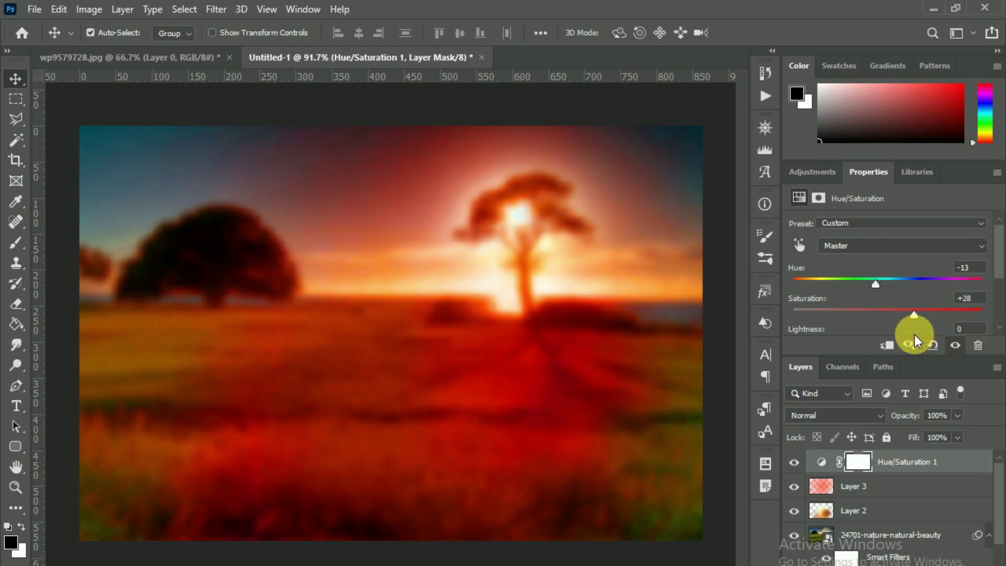
click(813, 177)
drag(920, 355, 927, 245)
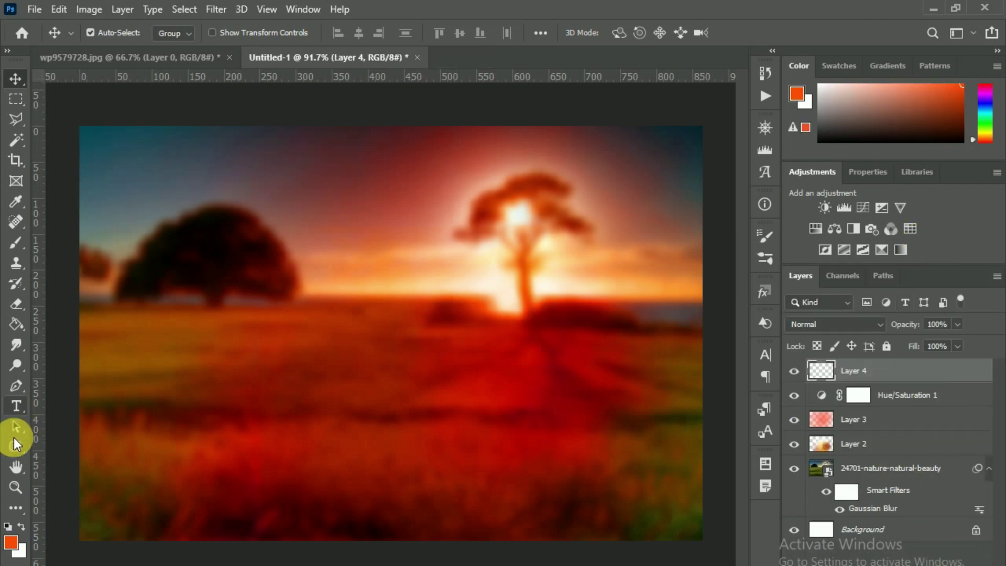
Draw a rectangle filled with dark red 450005 sampled from the photo
click(16, 451)
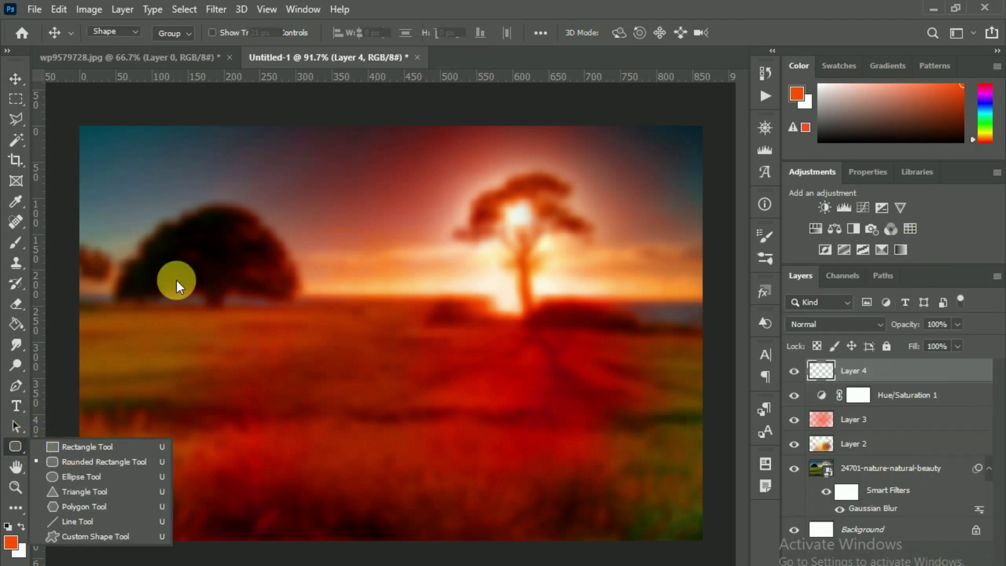
click(177, 33)
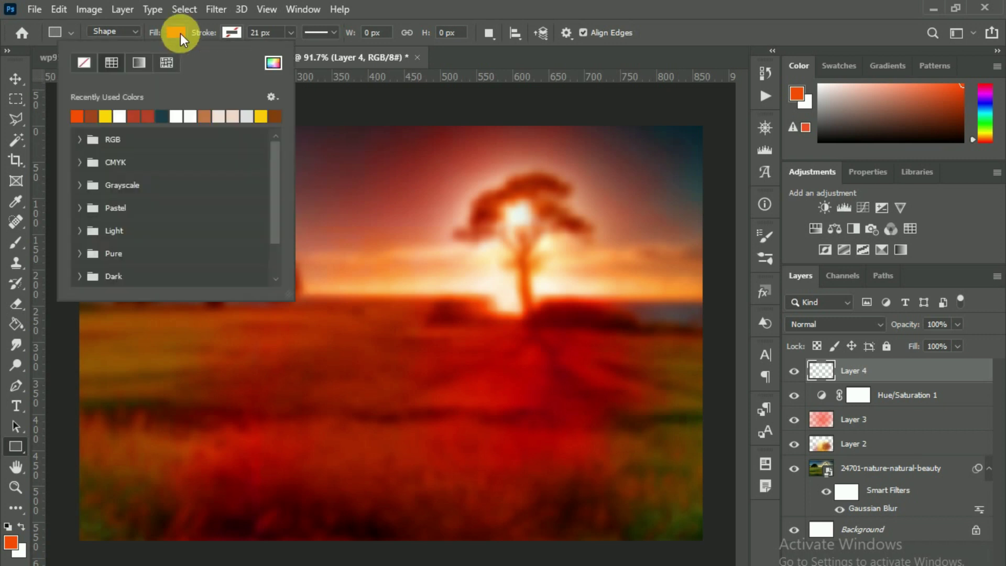
click(274, 63)
click(252, 524)
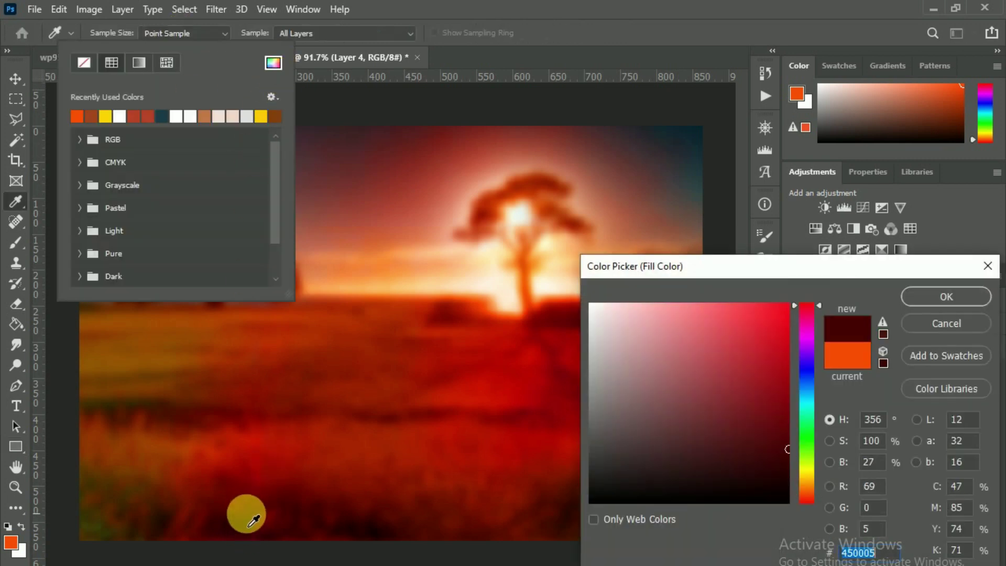
click(917, 296)
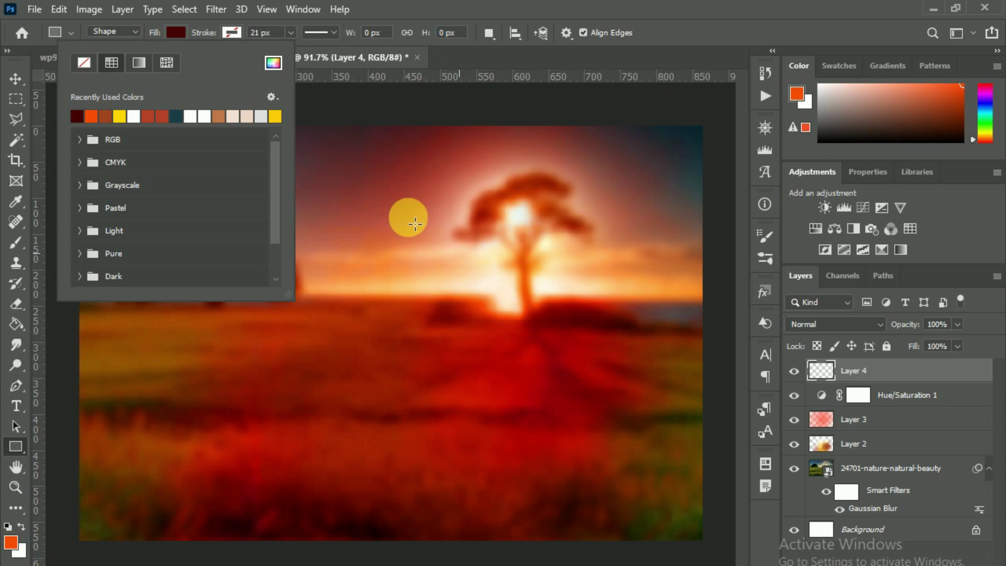
drag(387, 205, 586, 361)
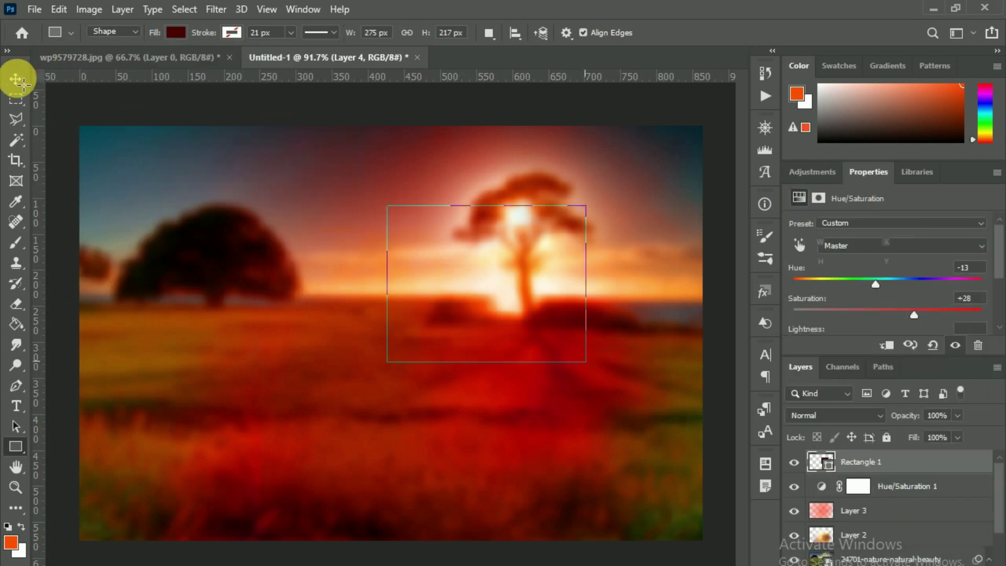
Stretch the rectangle to all four canvas edges so it covers everything
click(17, 78)
key(ctrl+t)
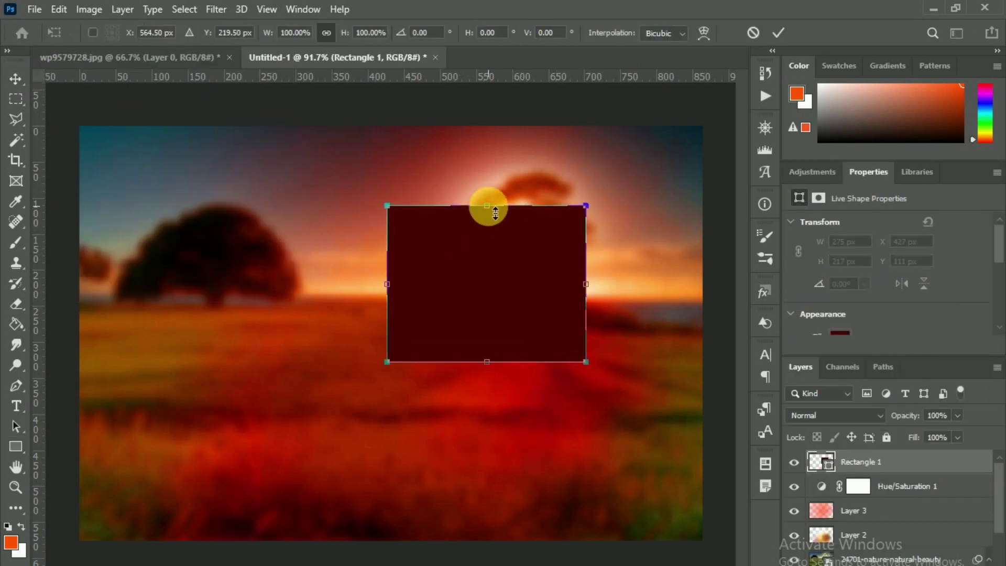
drag(496, 209, 495, 122)
drag(487, 362, 487, 540)
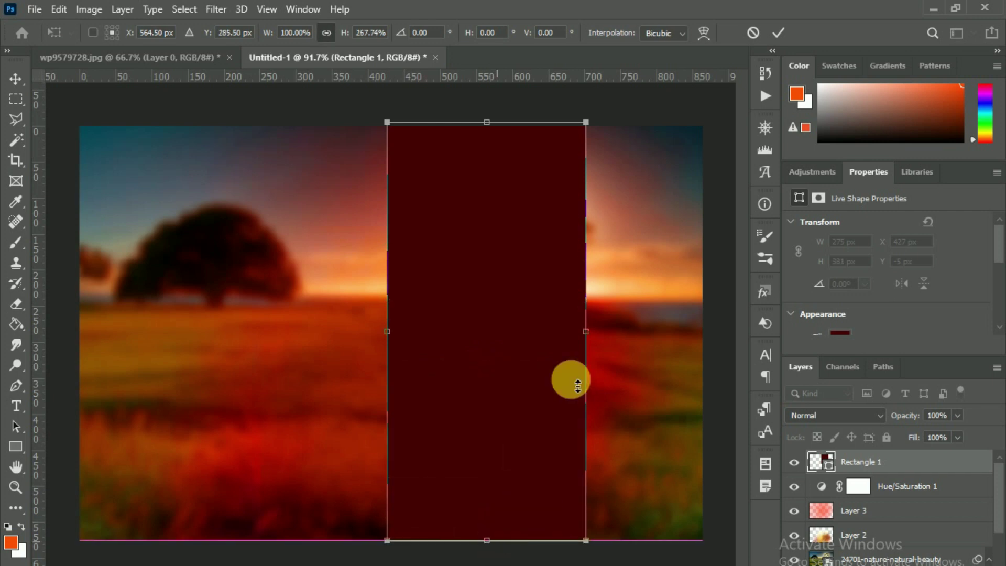
drag(577, 386, 705, 335)
mouse_move(388, 336)
mouse_down()
mouse_move(71, 332)
mouse_move(79, 332)
mouse_up()
key(Return)
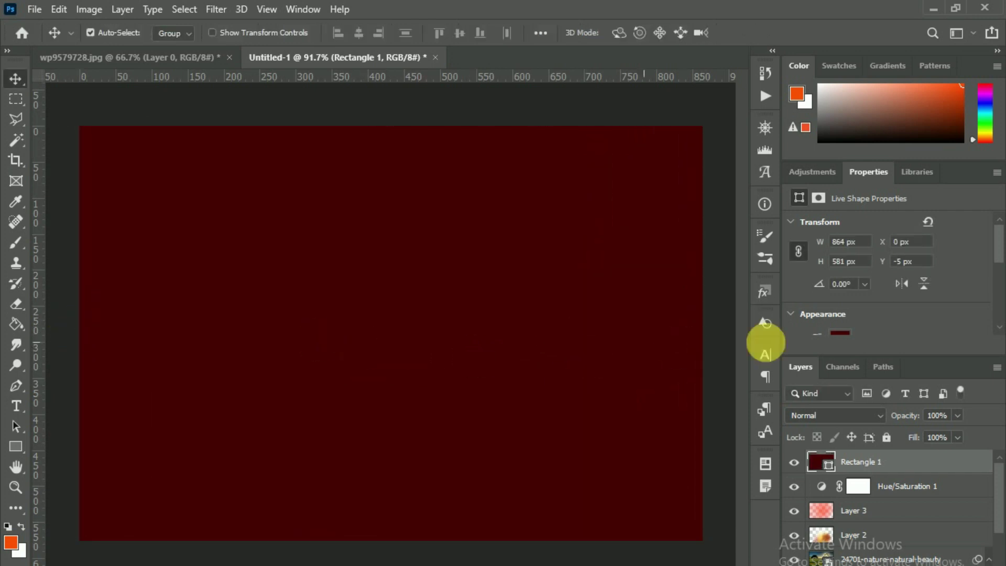
Set Rectangle 1's blend mode to Screen and enlarge the Layers panel
click(847, 413)
key(Down)
key(Down)
key(Down)
key(Down)
key(Down)
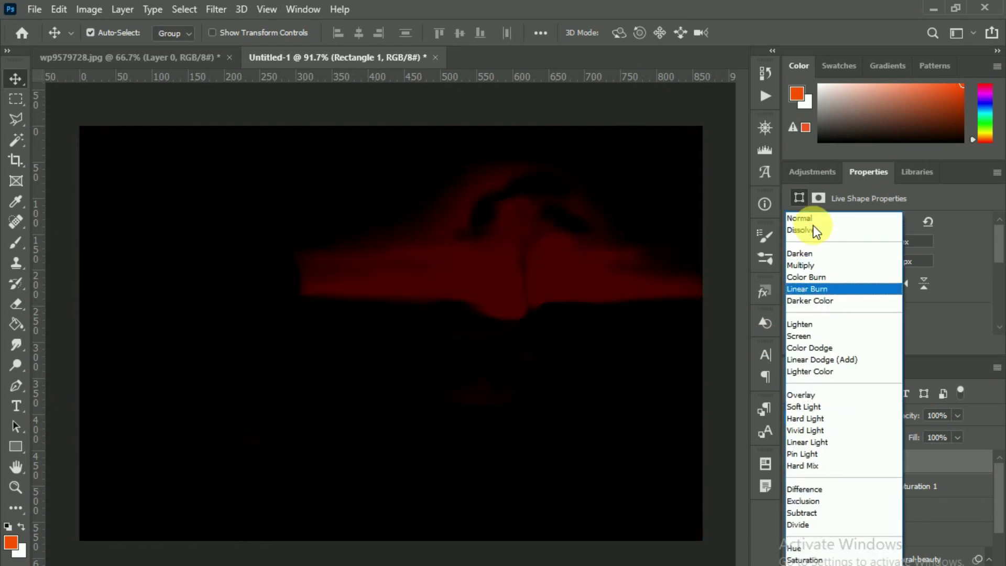
key(Down)
key(Down)
key(Down)
key(Down)
key(Down)
key(Down)
key(Down)
key(Down)
key(Down)
key(Down)
key(Down)
key(Down)
key(Down)
key(Down)
key(Down)
key(Down)
key(Down)
key(Down)
key(Down)
key(Down)
key(Down)
key(Up)
key(Up)
key(Up)
key(Up)
key(Up)
key(Up)
key(Up)
key(Up)
key(Up)
key(Up)
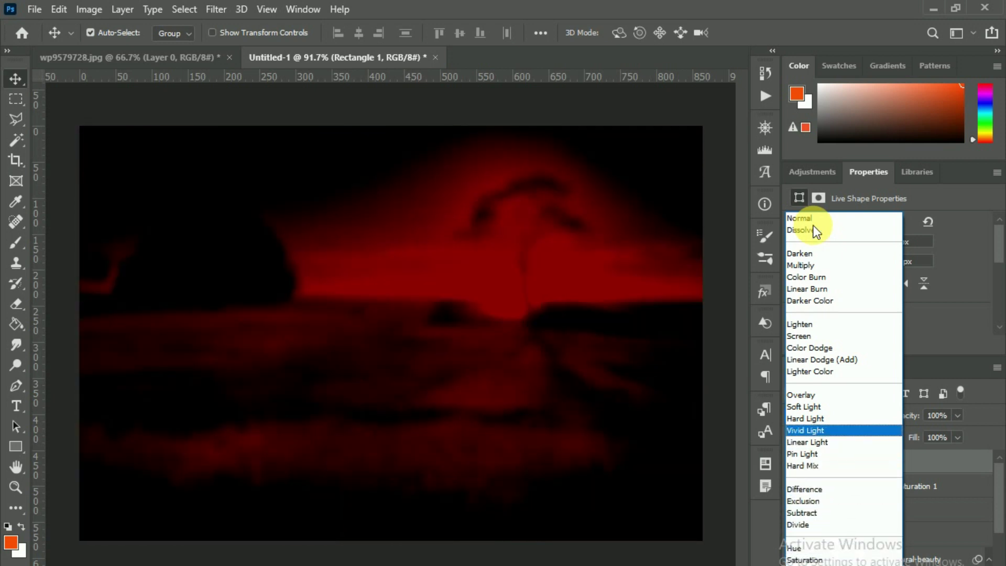
key(Up)
key(Up)
key(Up)
key(Up)
key(Up)
key(Up)
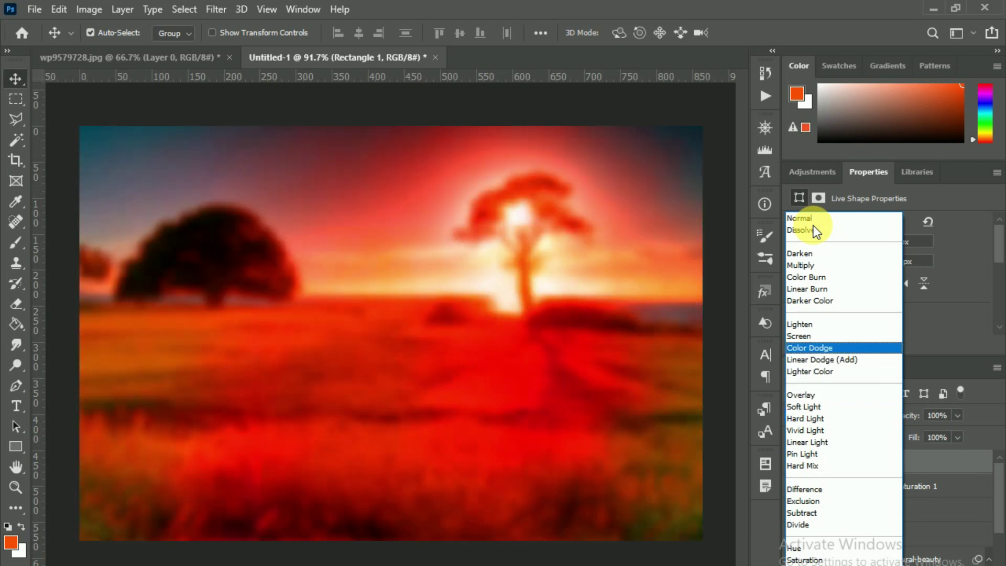
key(Up)
key(Up)
key(Down)
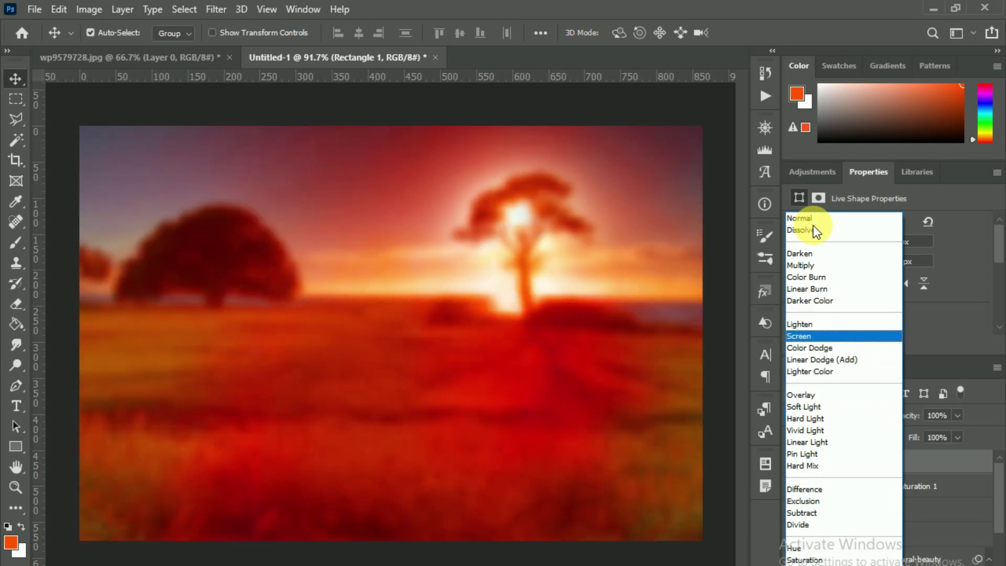
key(Return)
click(813, 172)
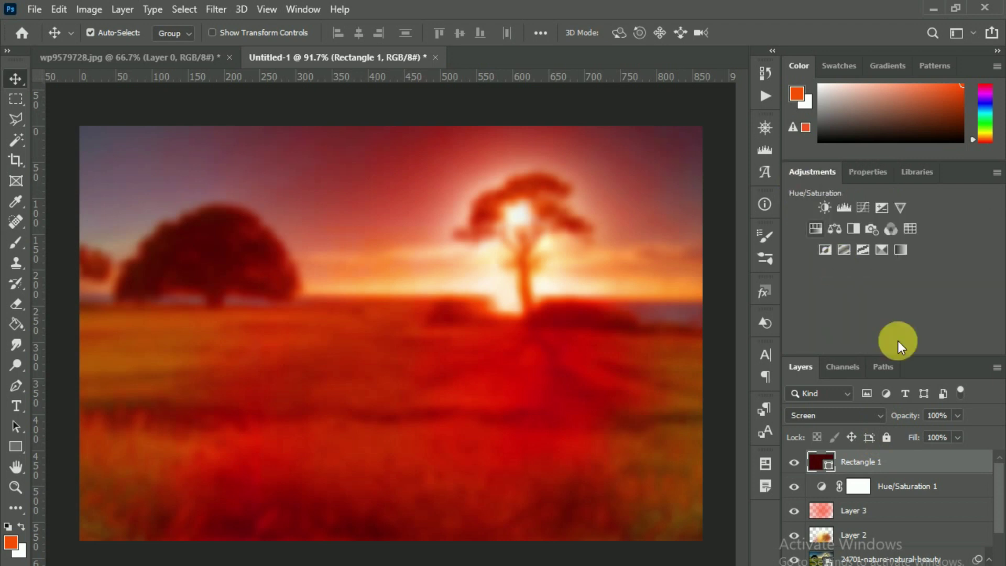
drag(938, 363, 934, 246)
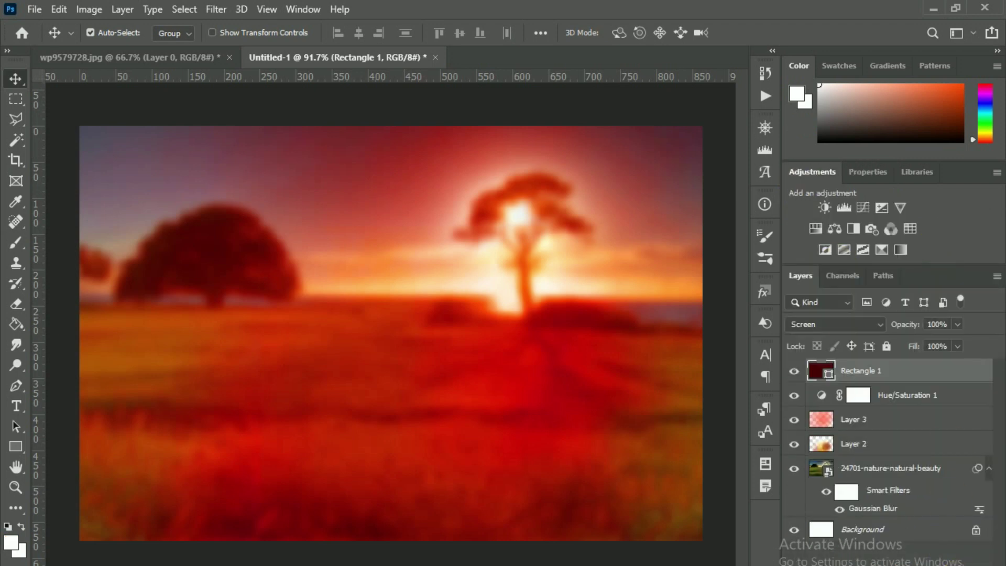
key(ctrl+shift+alt+n)
Paint a soft white glow over the centre with an 800 px brush
click(16, 243)
key(bracketleft)
key(bracketleft)
key(bracketleft)
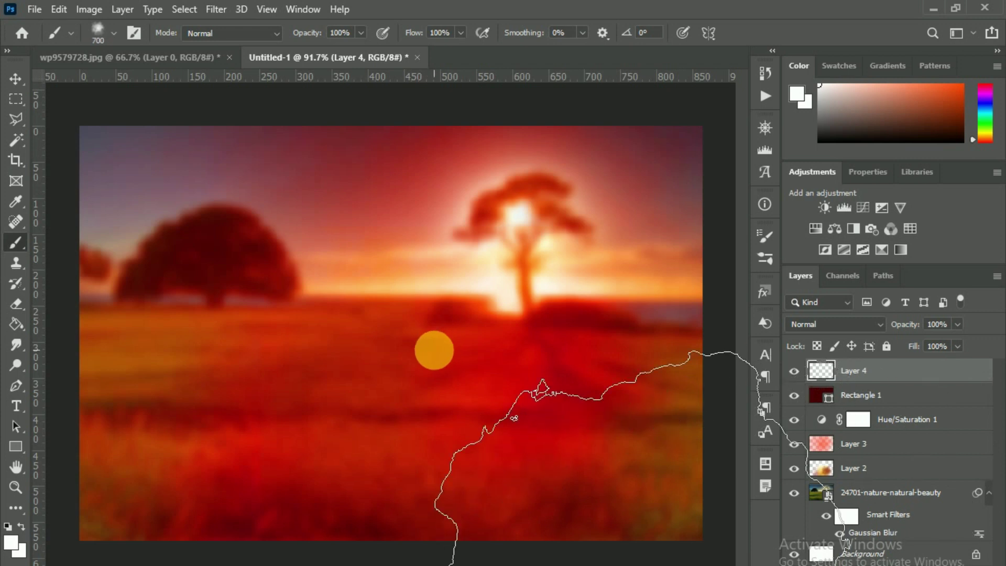
click(439, 347)
click(15, 79)
Erase the seams along the left and right edges, then add an empty Layer 5
key(e)
click(184, 173)
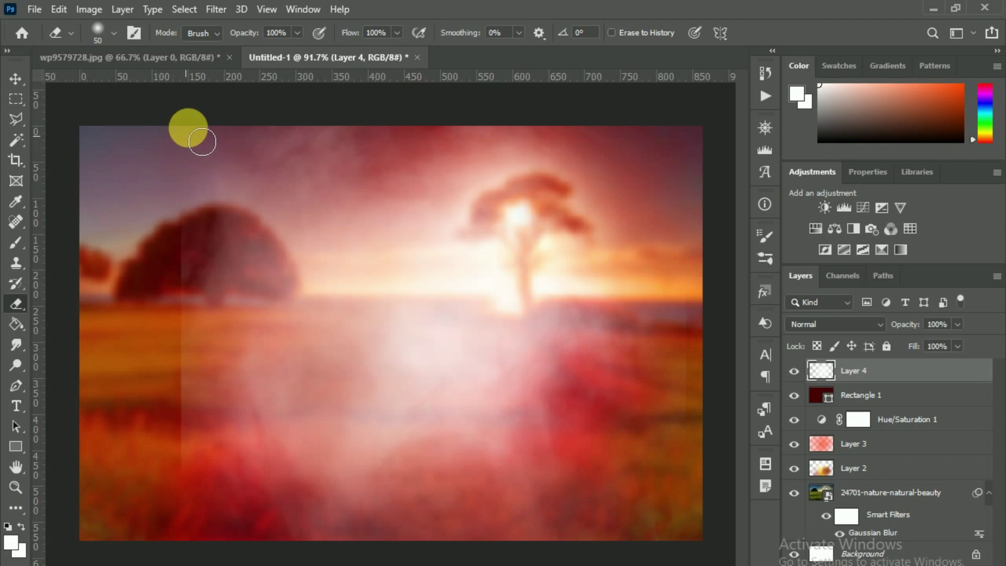
key(bracketright)
key(bracketright)
key(bracketright)
mouse_move(209, 198)
mouse_down()
mouse_move(175, 434)
mouse_move(183, 546)
mouse_up()
drag(718, 326, 704, 565)
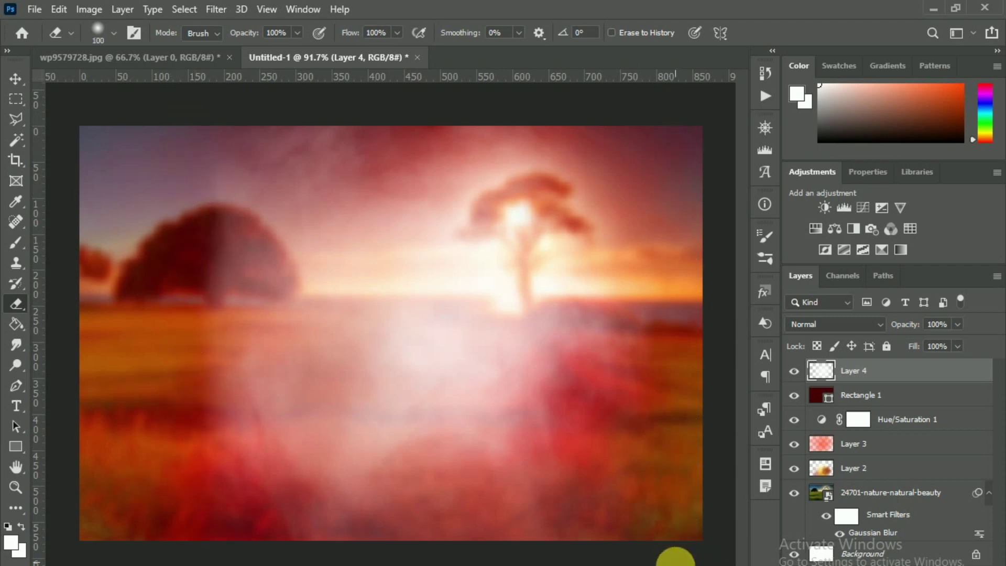
click(15, 83)
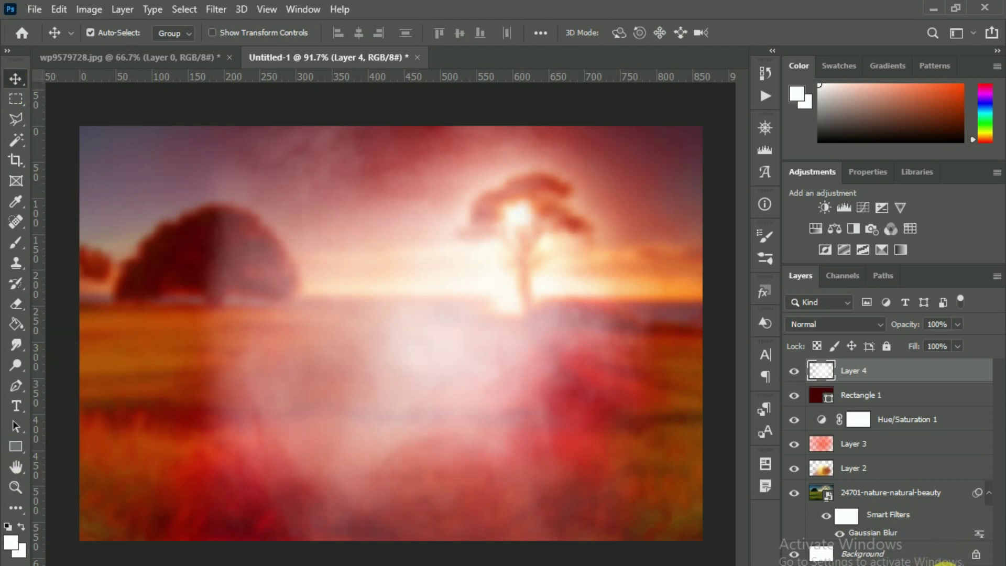
key(ctrl+shift+alt+n)
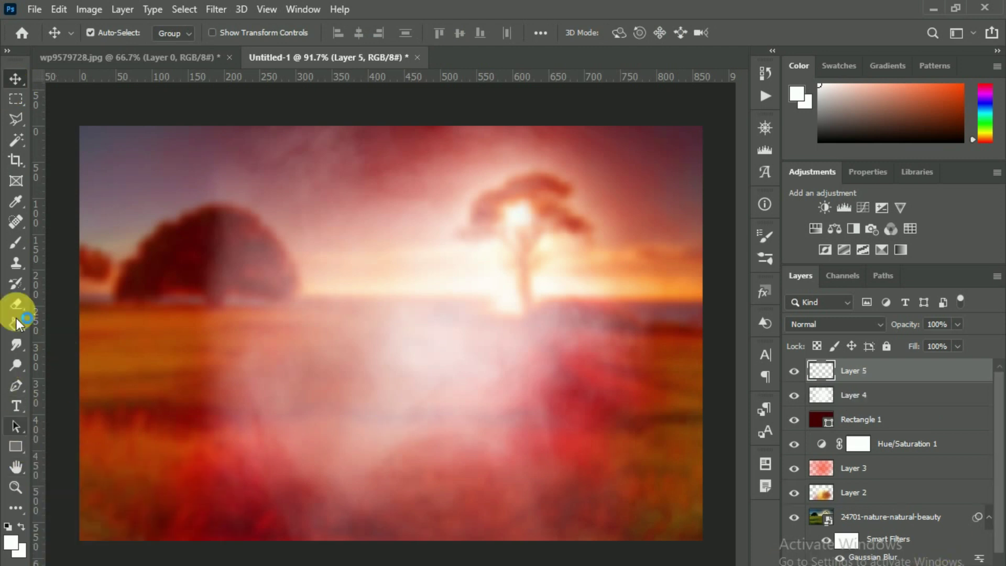
Paint a pale light cyan haze over the left half on Layer 5
click(12, 246)
click(83, 242)
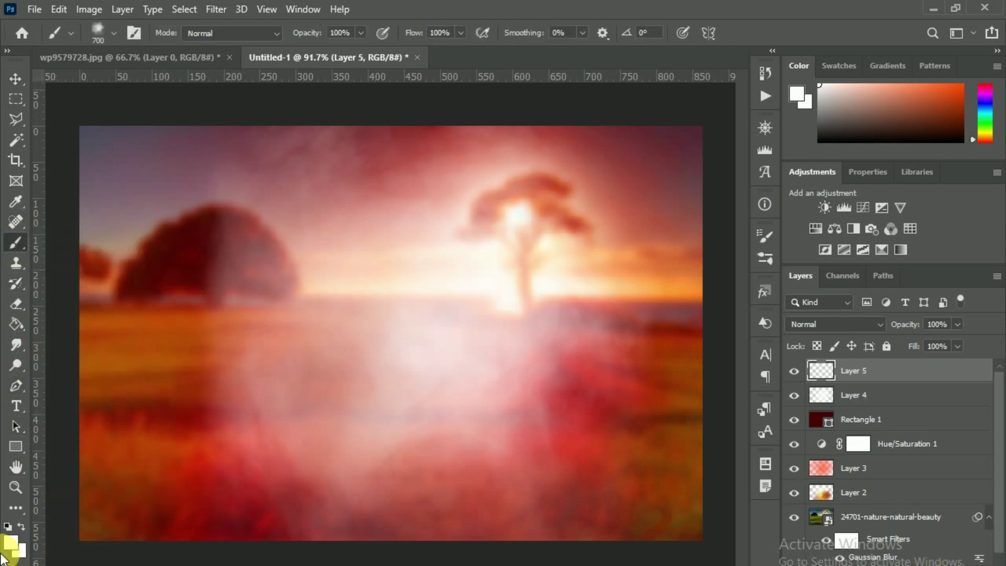
click(11, 544)
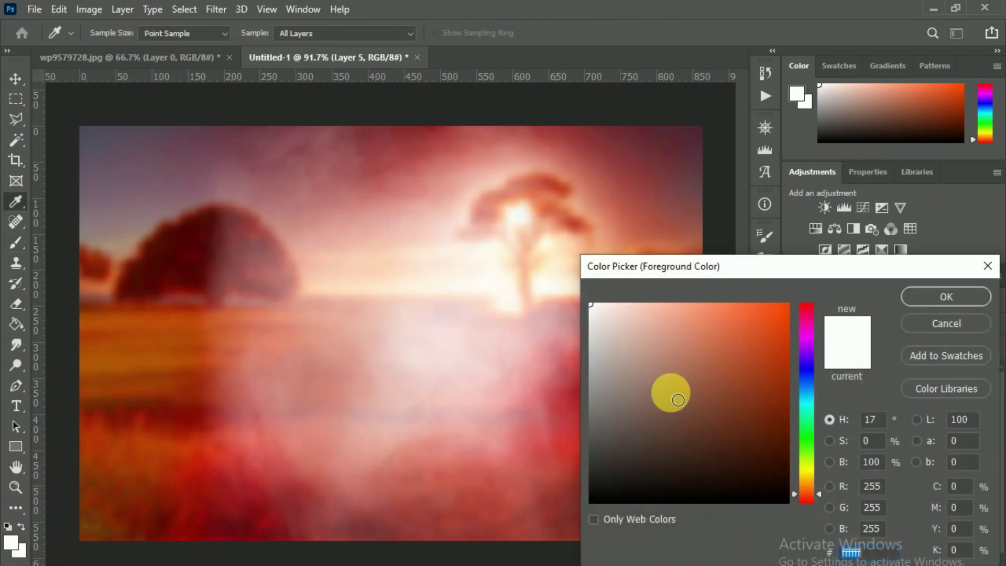
click(807, 403)
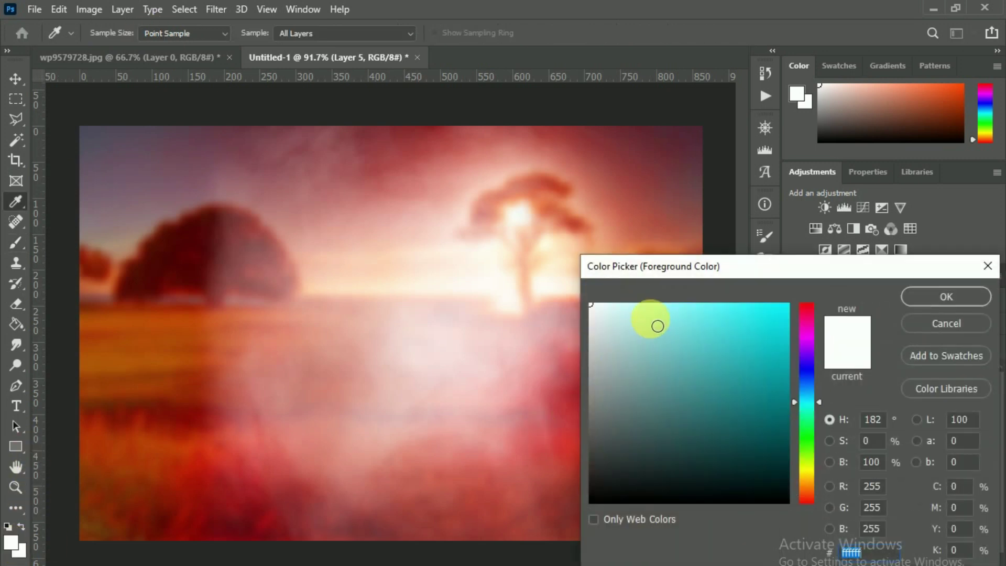
click(651, 319)
key(Return)
key(b)
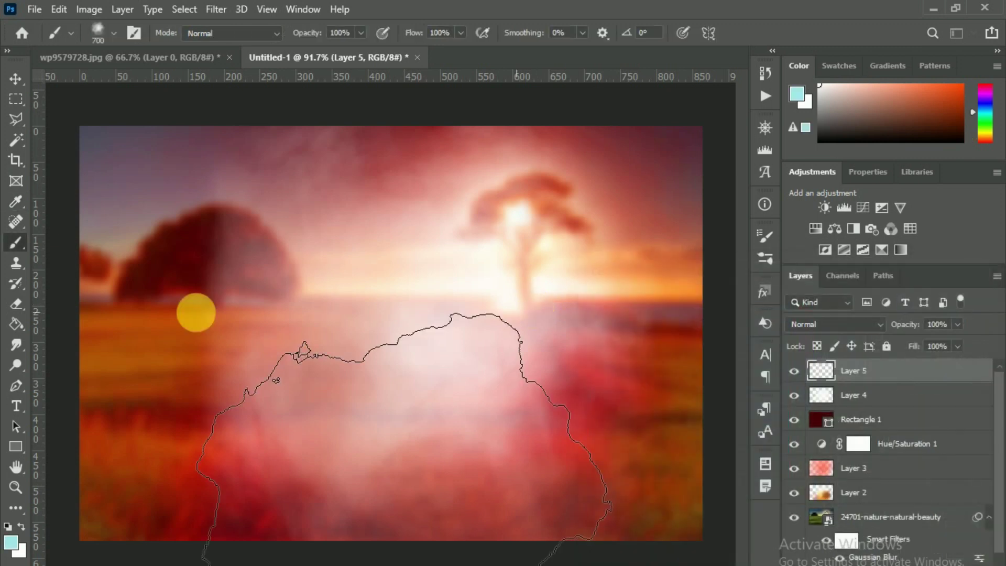
click(212, 316)
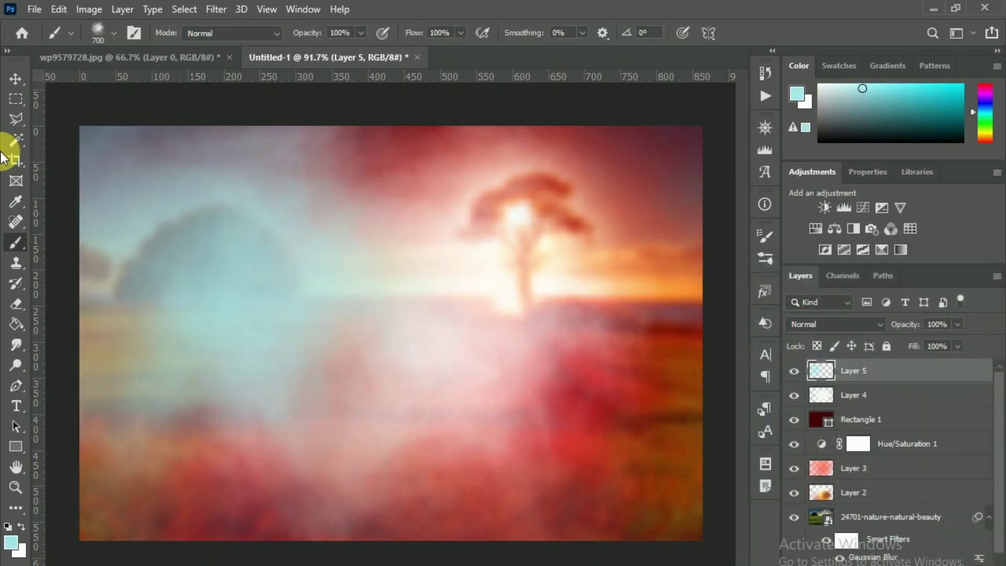
Erase a vertical strip of the cyan haze, stretch it wider, and fade it to 65% opacity
click(15, 80)
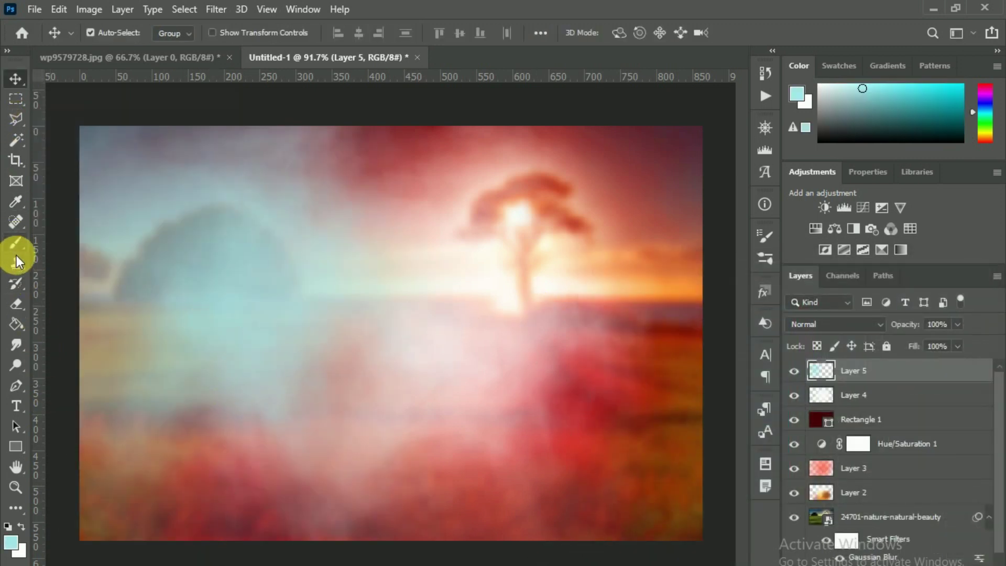
key(e)
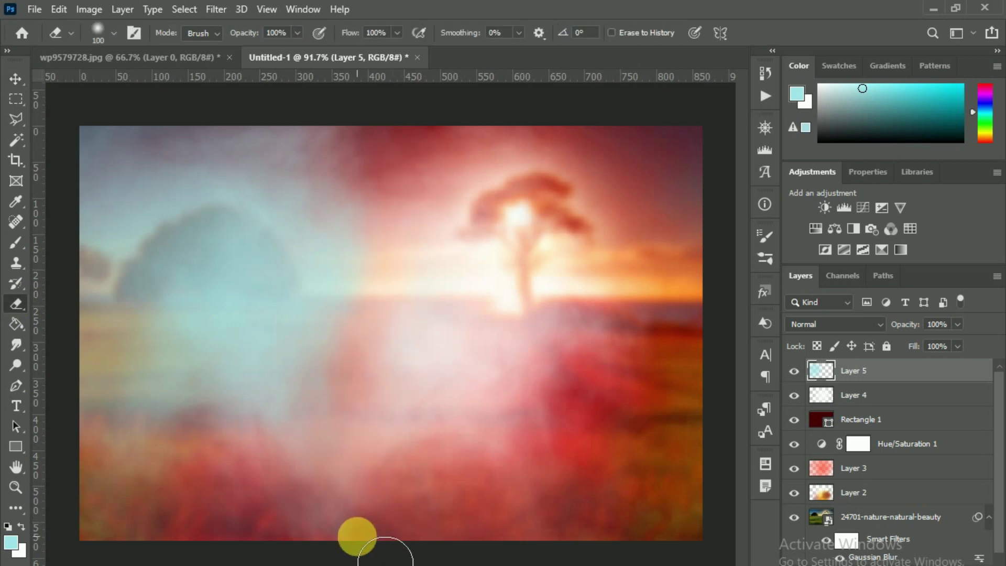
drag(360, 478, 362, 136)
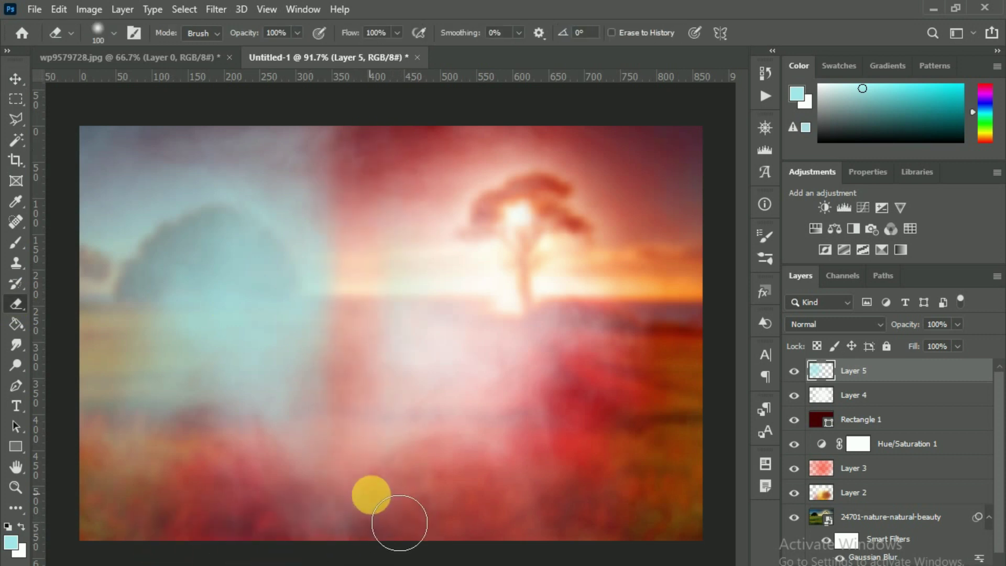
key(v)
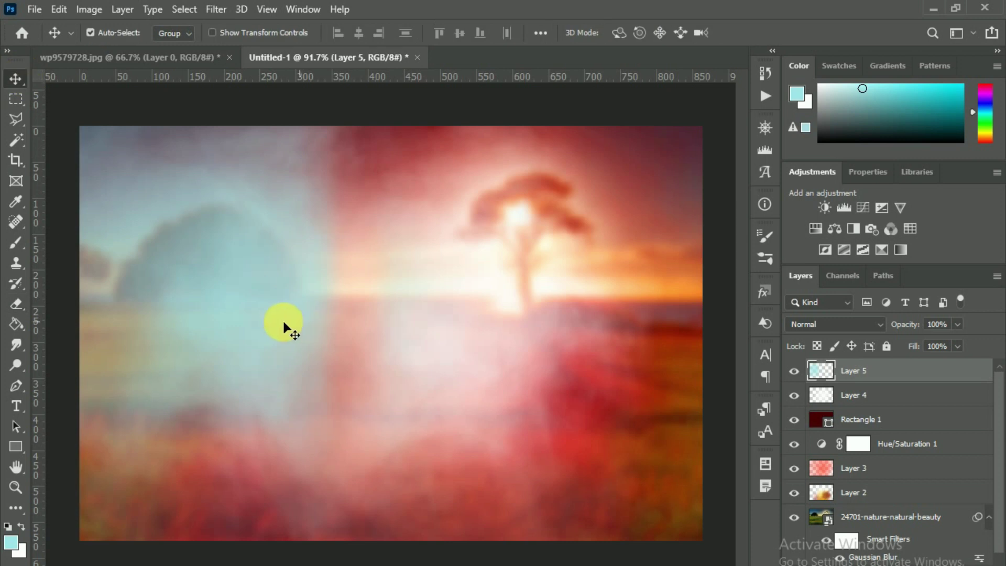
key(ctrl+t)
drag(465, 361, 560, 363)
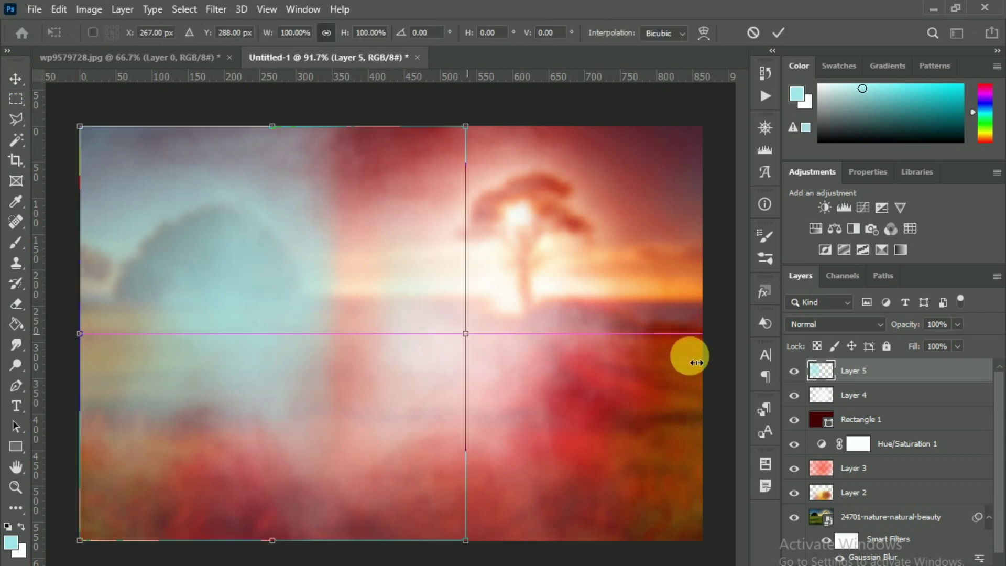
key(Return)
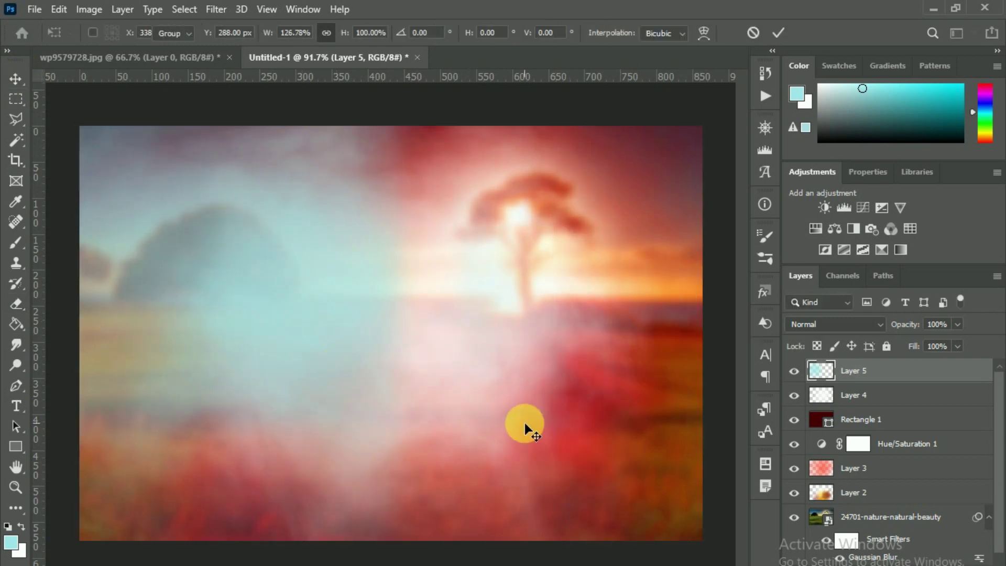
mouse_move(917, 330)
mouse_down()
mouse_move(889, 338)
mouse_move(904, 339)
mouse_up()
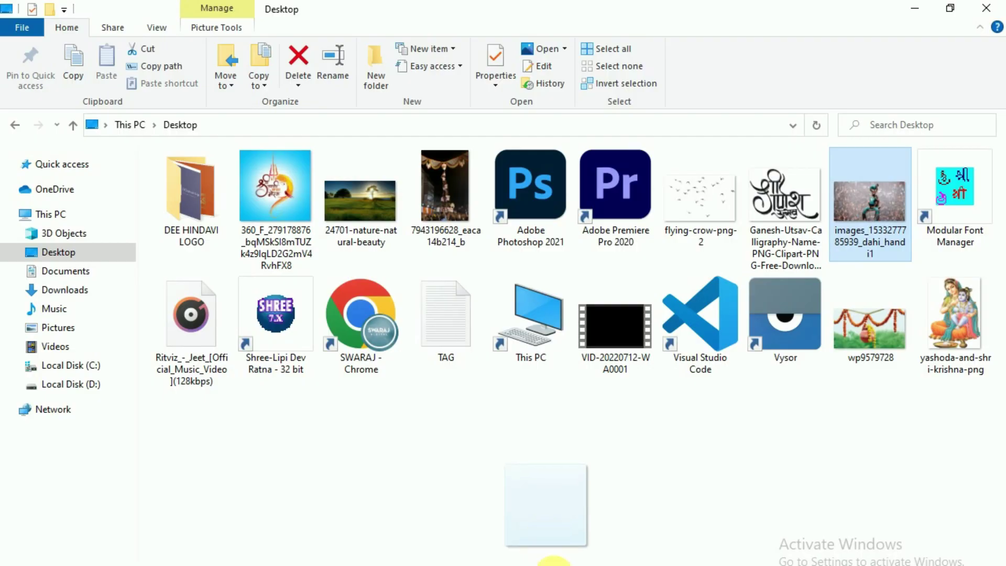
Bring the Photoshop poster window forward to drop the dahi handi crowd photo on it
click(552, 560)
Place the dahi handi crowd photo on the poster and set its blend mode to Darken
drag(441, 421, 441, 420)
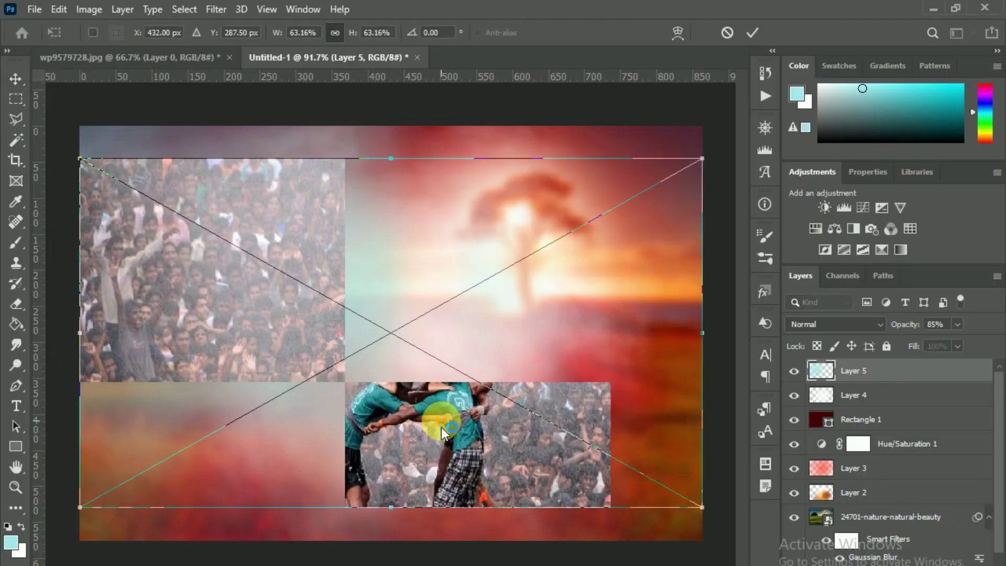
key(Return)
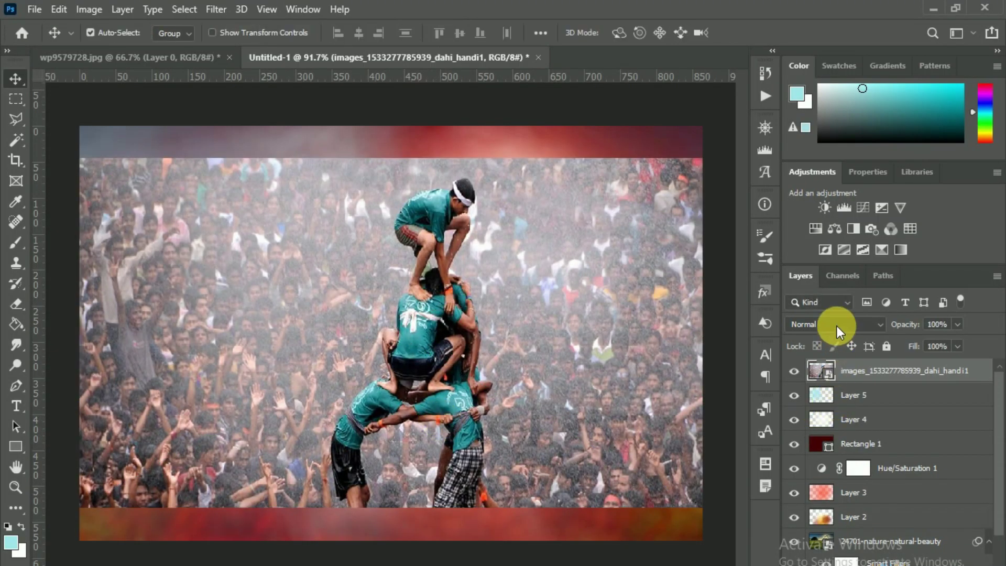
click(835, 325)
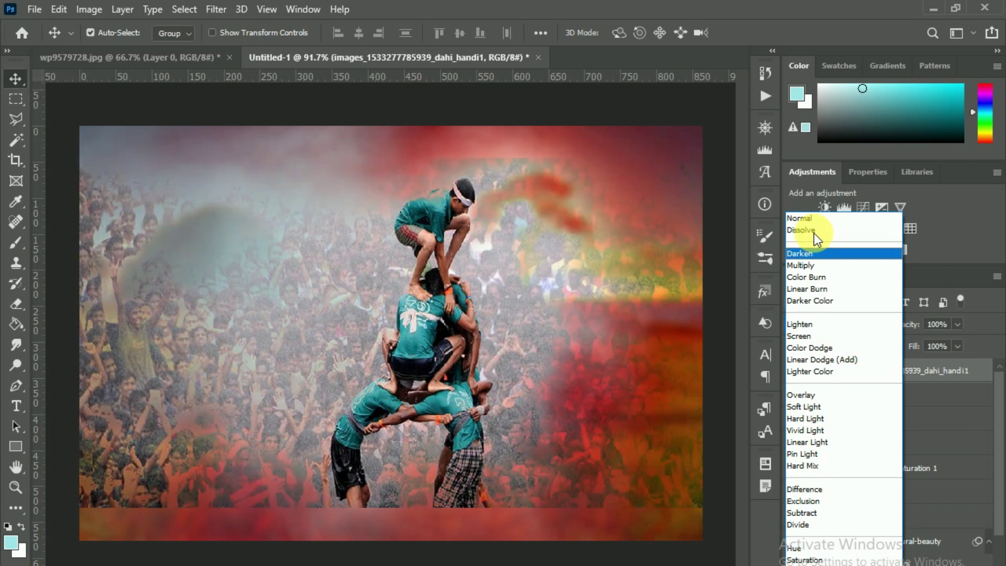
key(Down)
key(Up)
key(Return)
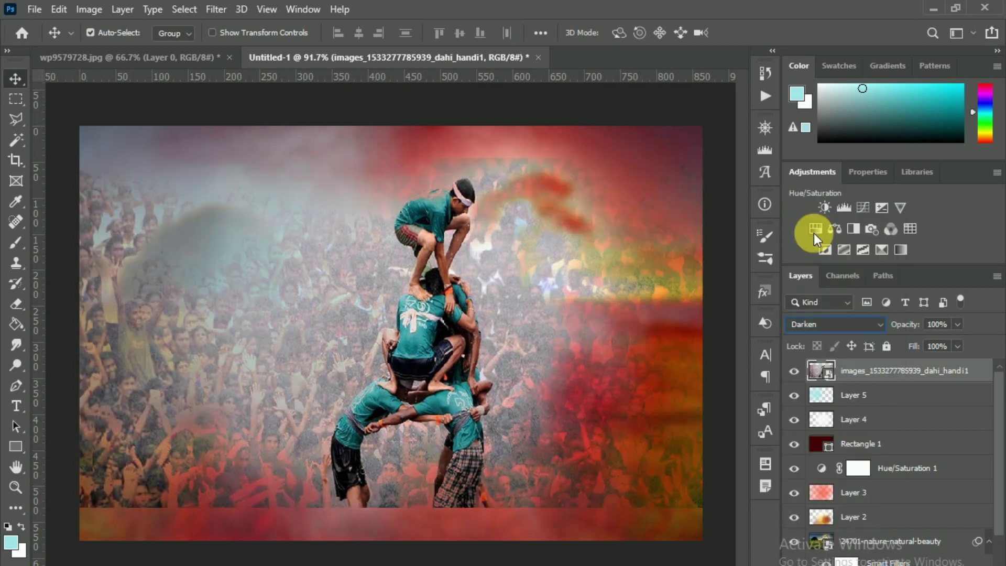
Rasterize the crowd photo and erase its edges, smoke and side crowd with a 175 px eraser
click(16, 304)
click(428, 275)
click(454, 256)
mouse_move(579, 169)
mouse_down()
mouse_move(608, 198)
mouse_move(503, 179)
mouse_up()
key(bracketright)
key(bracketright)
key(bracketright)
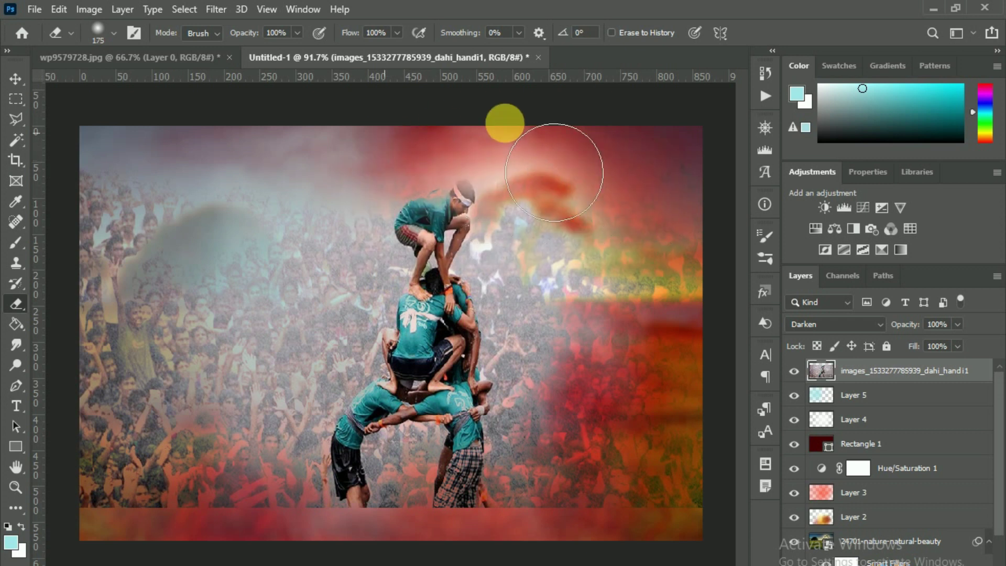
mouse_move(402, 546)
mouse_down()
mouse_move(112, 528)
mouse_move(494, 551)
mouse_up()
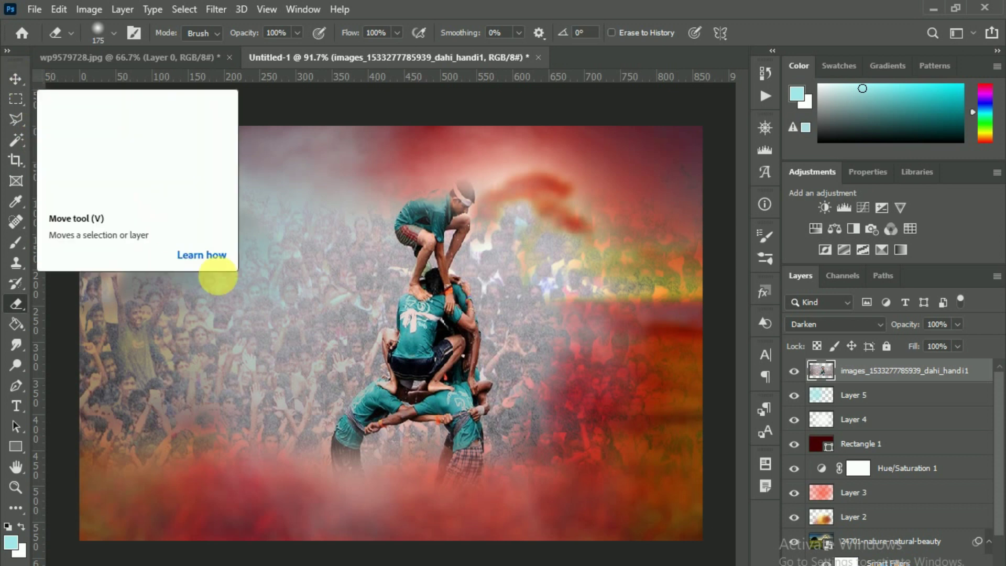
drag(326, 292, 256, 282)
mouse_move(639, 331)
mouse_down()
mouse_move(618, 236)
mouse_move(737, 312)
mouse_move(686, 387)
mouse_move(349, 252)
mouse_move(276, 314)
mouse_move(408, 248)
mouse_up()
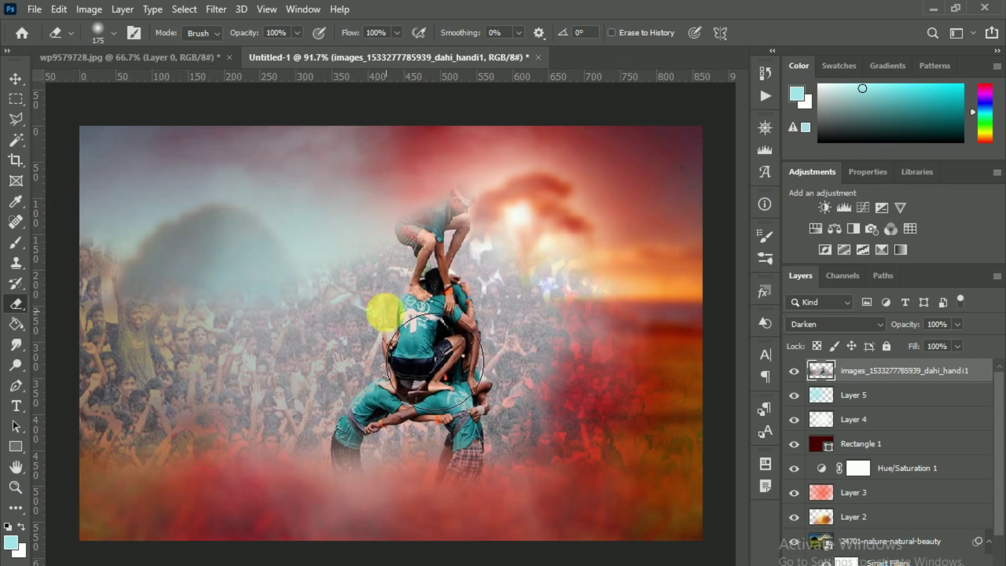
Lower the crowd photo layer's opacity to 35%
key(v)
drag(899, 325, 853, 355)
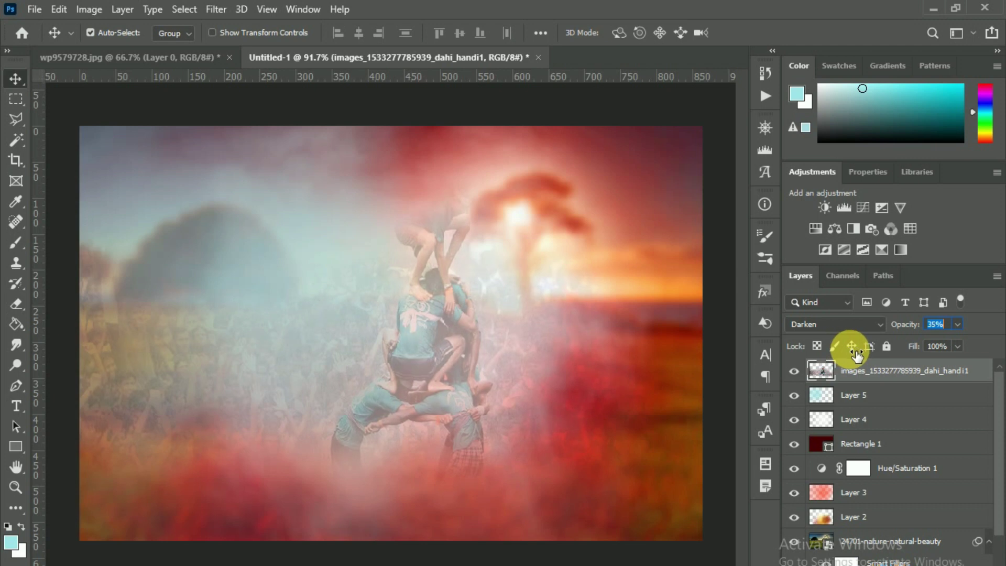
click(125, 240)
Bring the garland and pot into the poster, scaled to about 37%, in the top-left corner
click(76, 59)
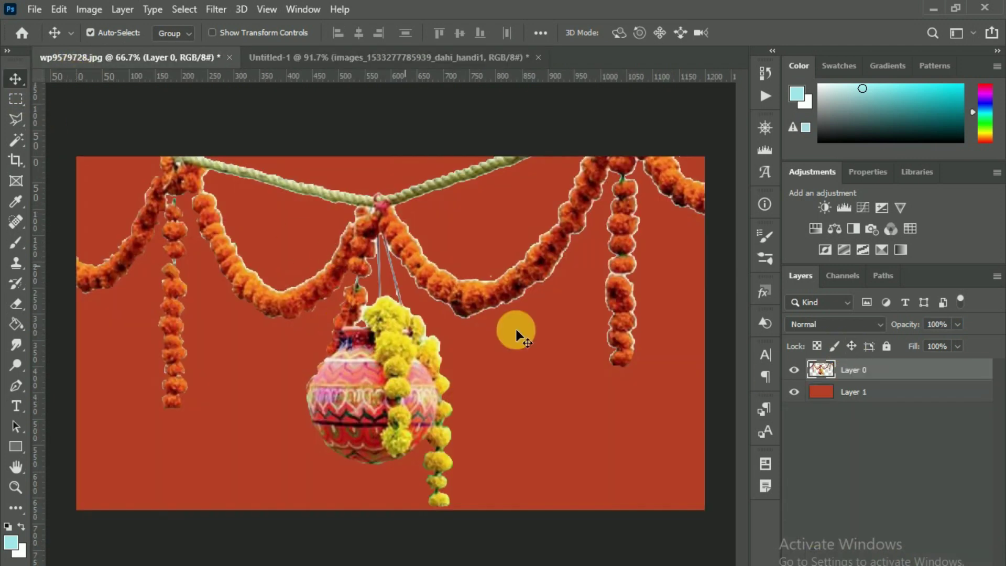
click(794, 393)
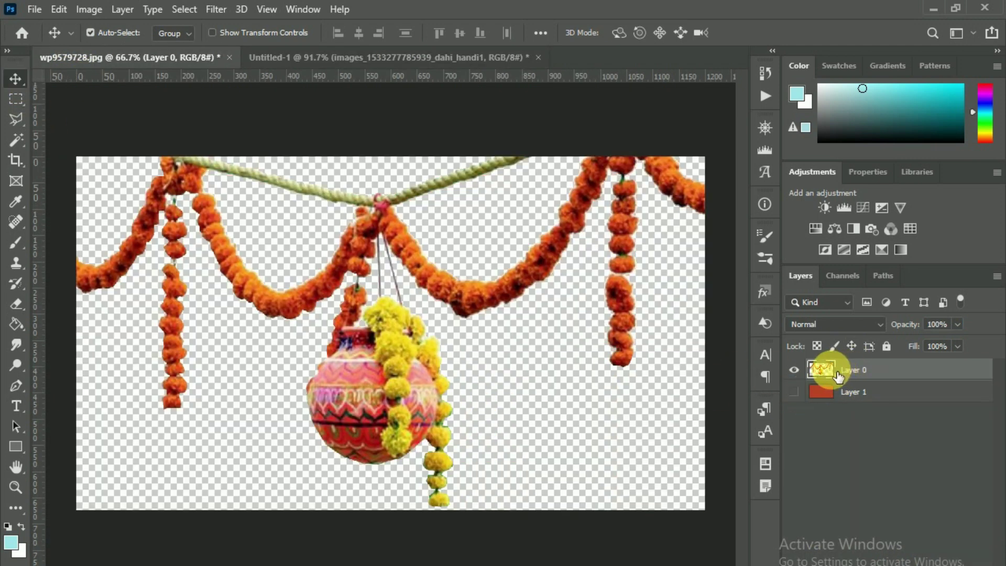
drag(392, 238, 393, 270)
key(ctrl+t)
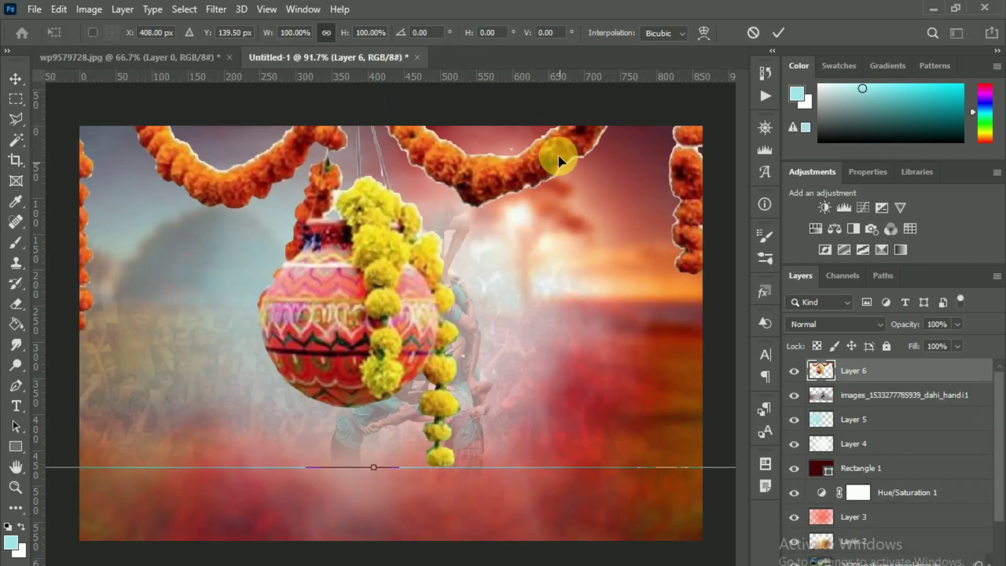
drag(557, 153, 158, 482)
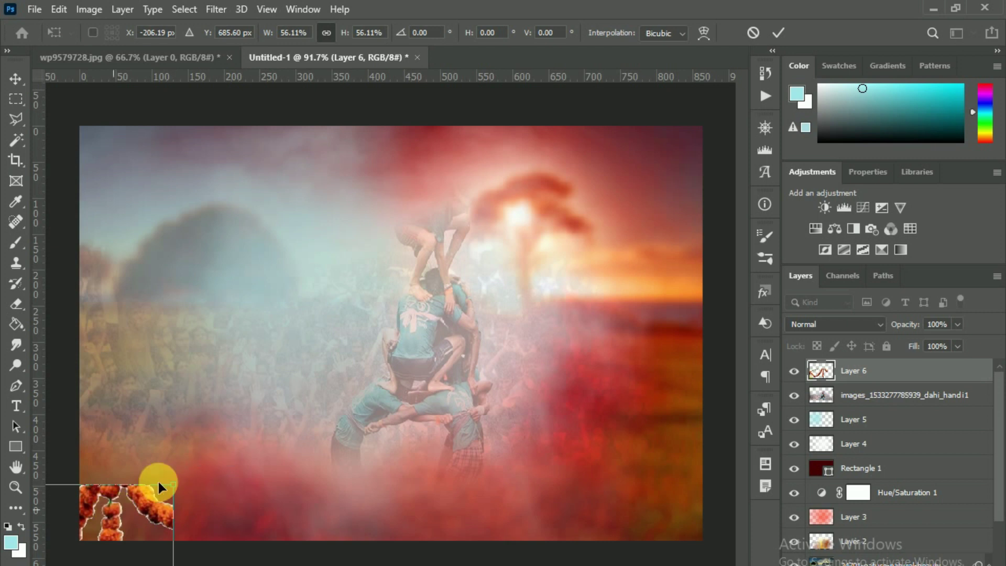
drag(158, 482, 354, 292)
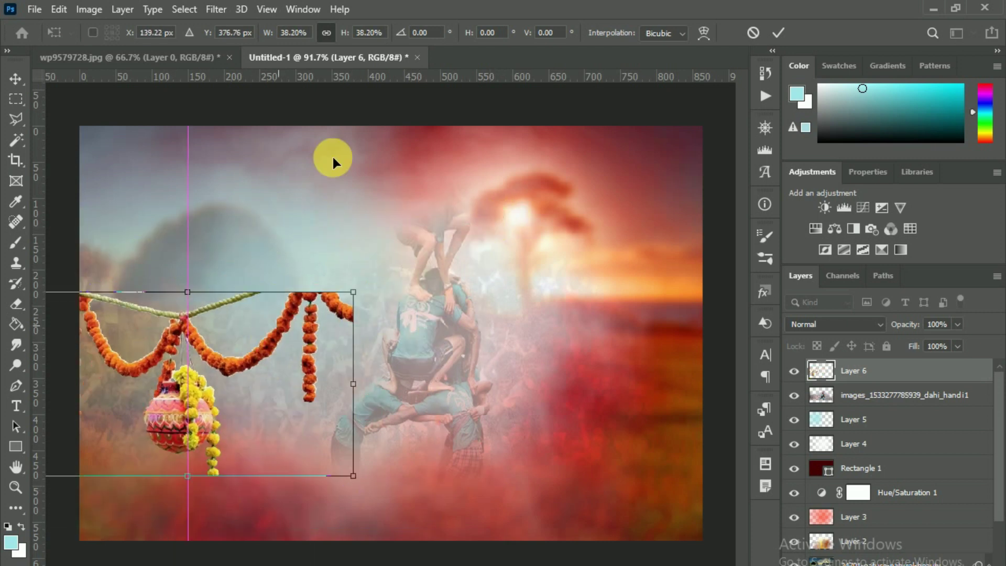
drag(333, 325, 332, 157)
drag(412, 315, 402, 305)
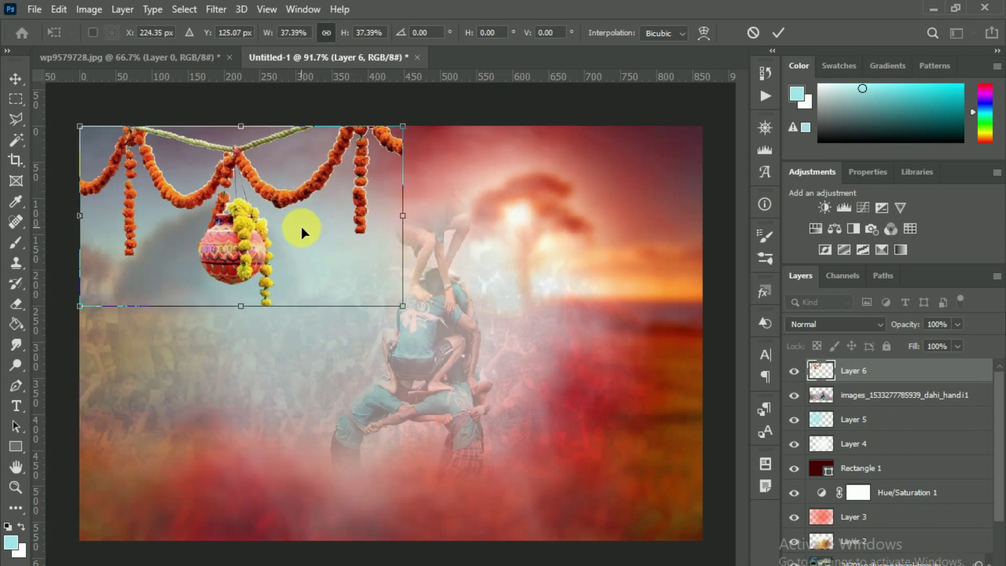
key(Return)
Erase the human pyramid from the faded crowd photo layer
click(465, 314)
click(15, 304)
mouse_move(456, 238)
mouse_down()
mouse_move(472, 338)
mouse_move(421, 455)
mouse_move(517, 438)
mouse_move(498, 478)
mouse_move(528, 427)
mouse_up()
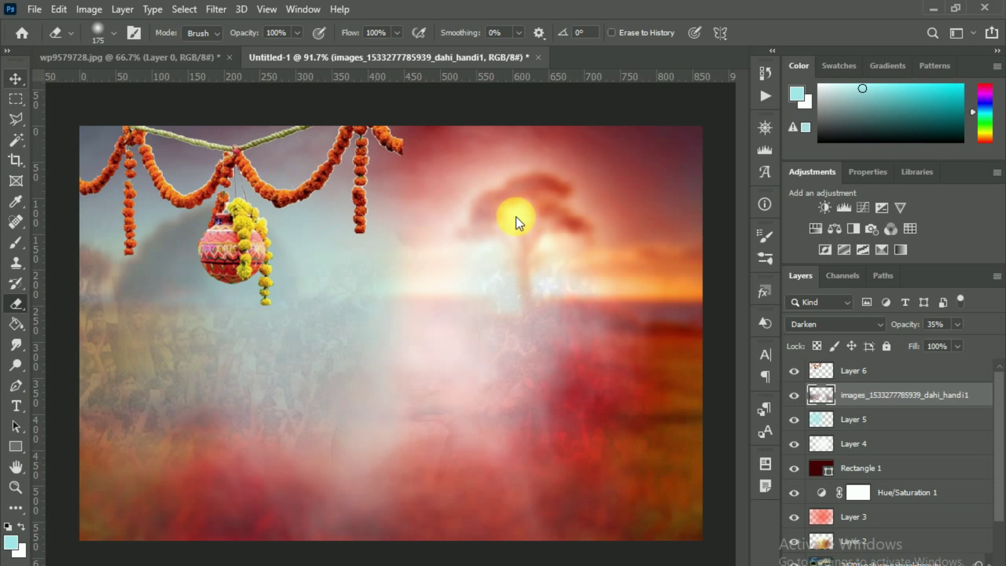
Raise the crowd photo layer's opacity to about 62%
key(v)
click(80, 79)
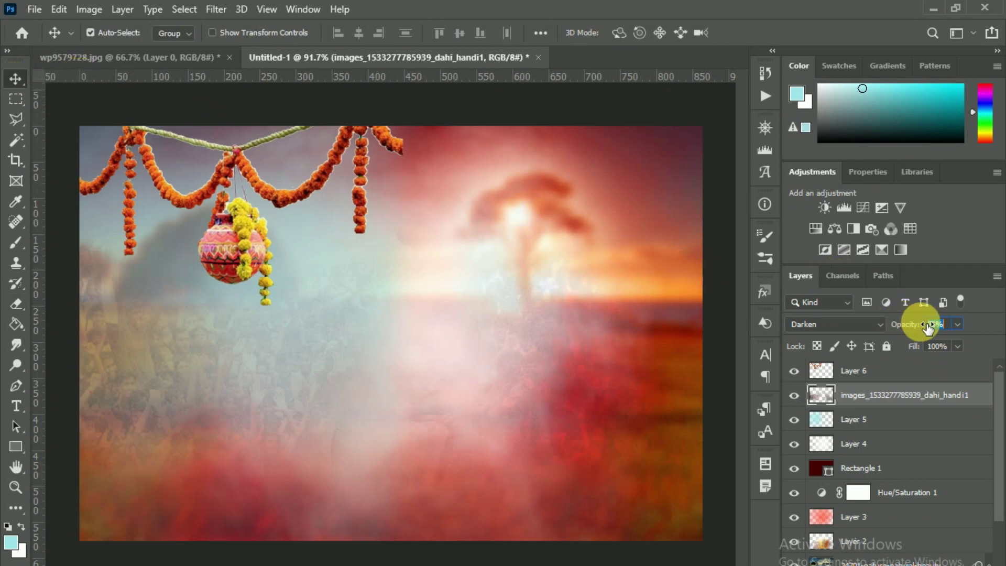
drag(927, 328, 933, 328)
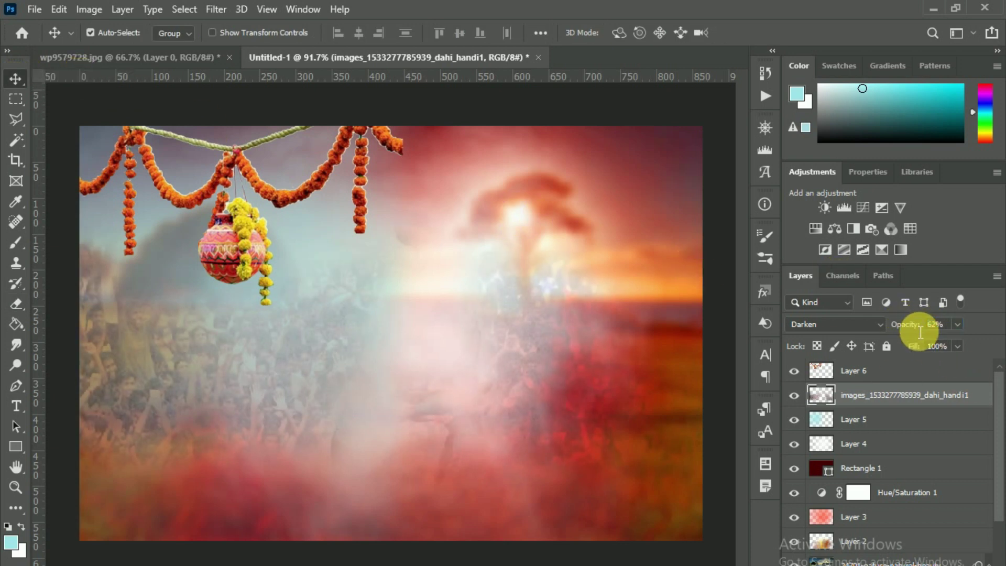
Erase the tips of the garland strands on Layer 6
click(860, 371)
click(15, 304)
mouse_move(456, 213)
mouse_down()
mouse_move(493, 202)
mouse_move(505, 225)
mouse_move(438, 292)
mouse_move(434, 331)
mouse_move(247, 382)
mouse_move(303, 400)
mouse_move(173, 348)
mouse_move(257, 410)
mouse_up()
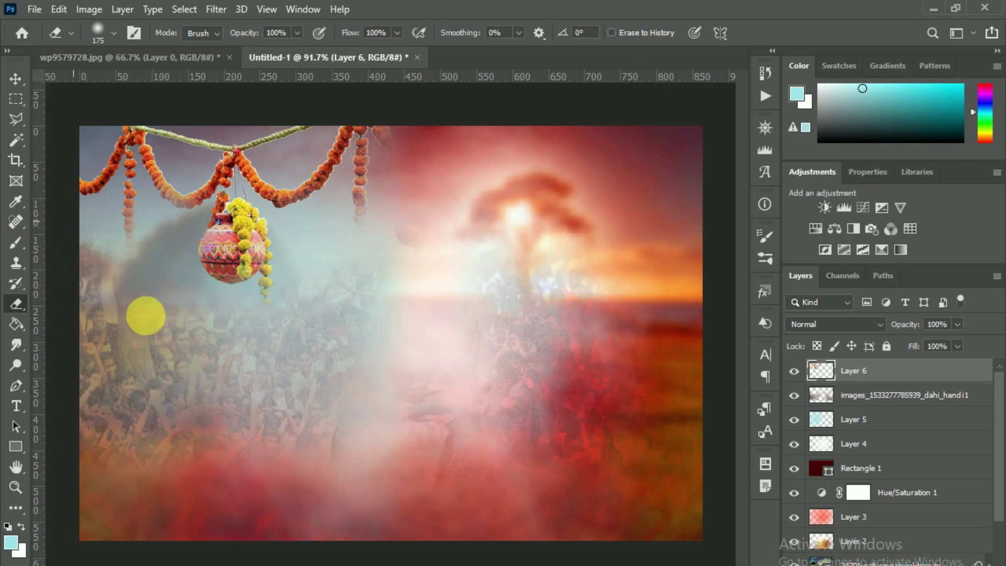
drag(101, 124, 169, 196)
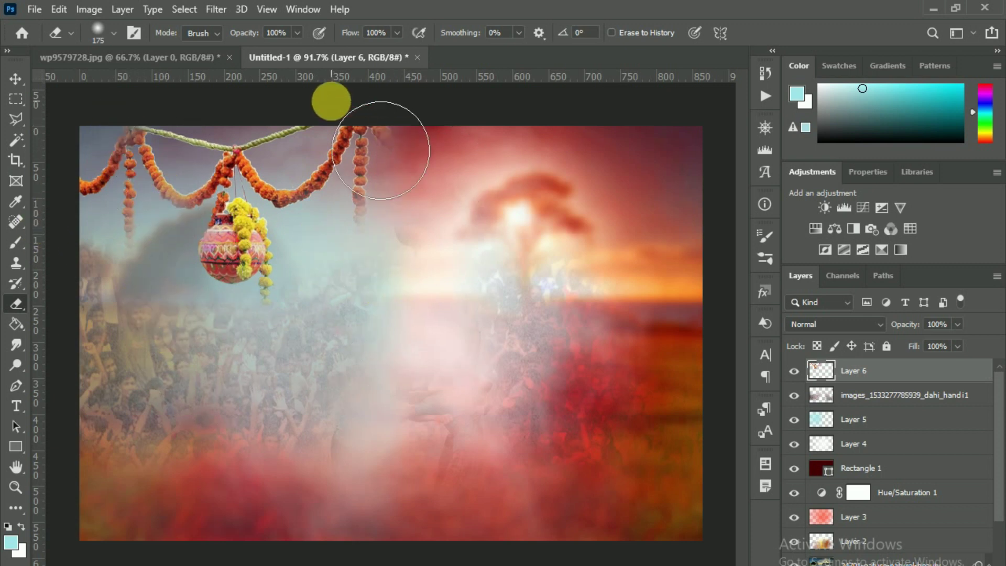
Bring the night human-pyramid photo file into the poster
click(15, 79)
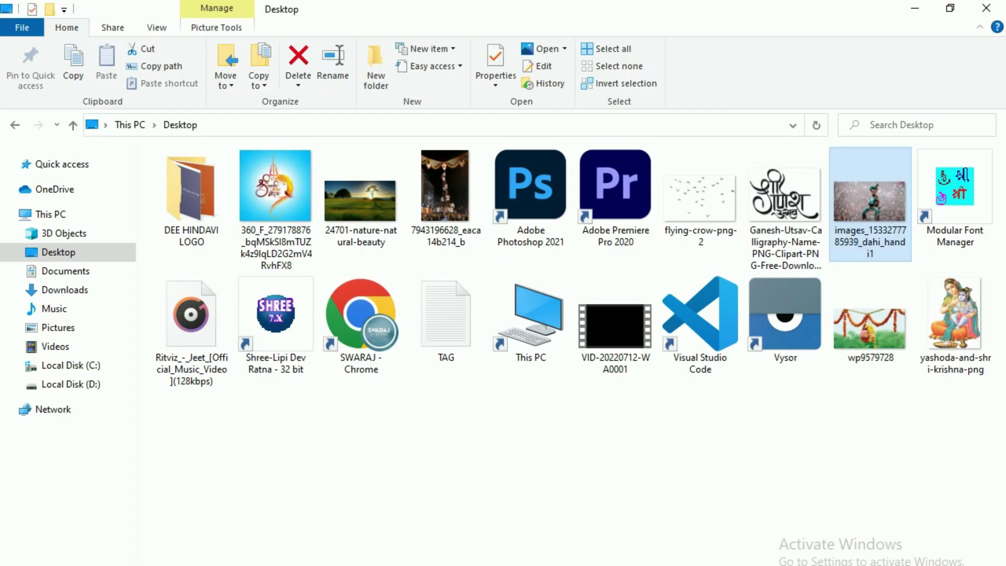
click(449, 204)
mouse_move(480, 370)
mouse_down()
mouse_move(480, 439)
mouse_move(436, 373)
mouse_up()
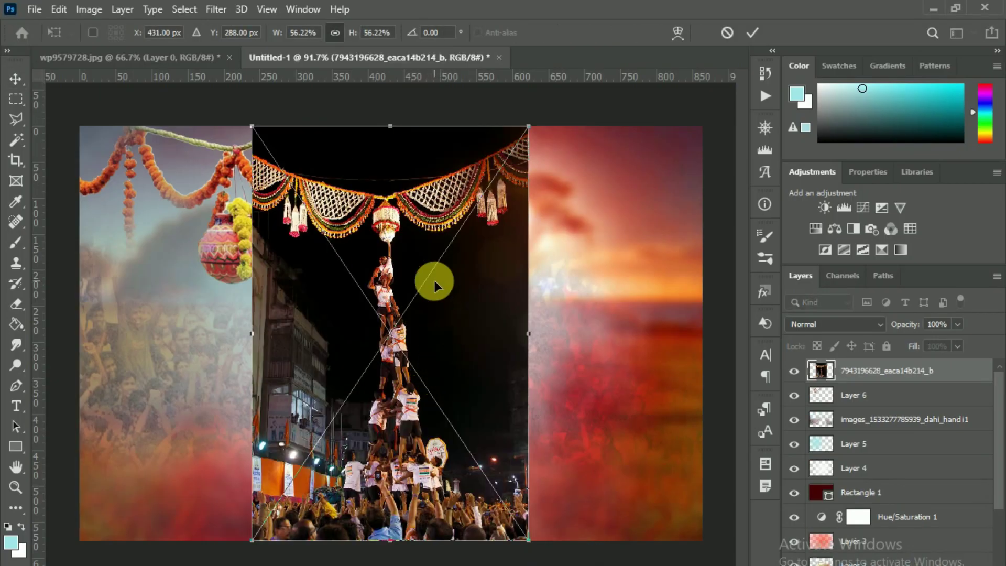
Place the night human-pyramid photo against the right edge in Screen blend mode
drag(426, 203, 616, 273)
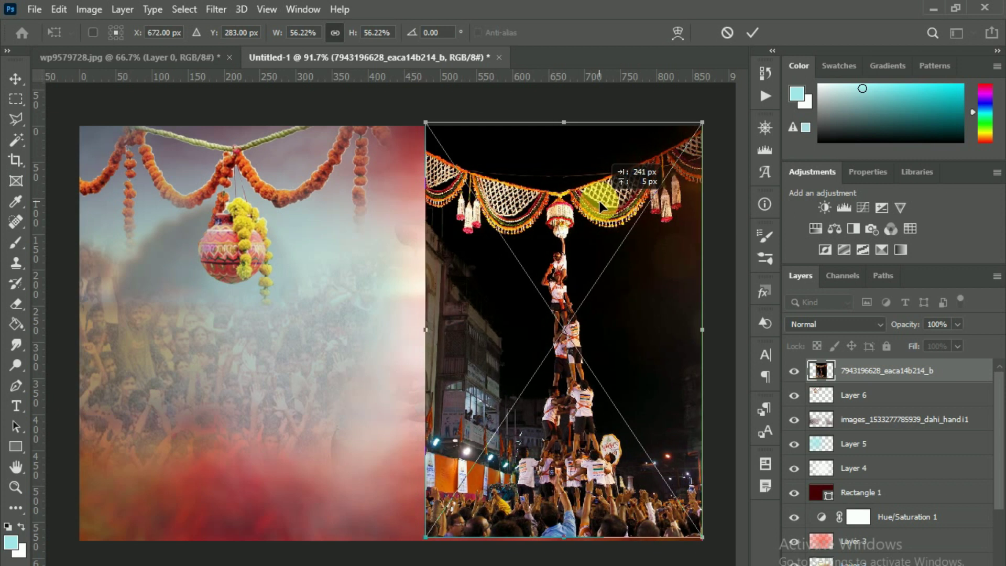
key(Return)
click(834, 324)
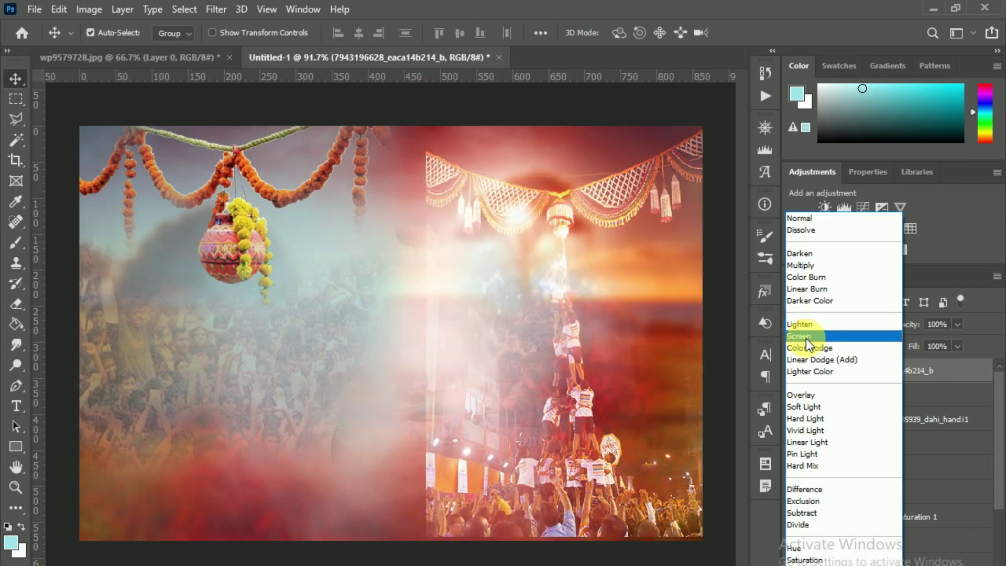
click(805, 327)
Rasterize the night photo and erase its lower part
click(18, 303)
click(427, 170)
click(475, 242)
drag(455, 488, 802, 401)
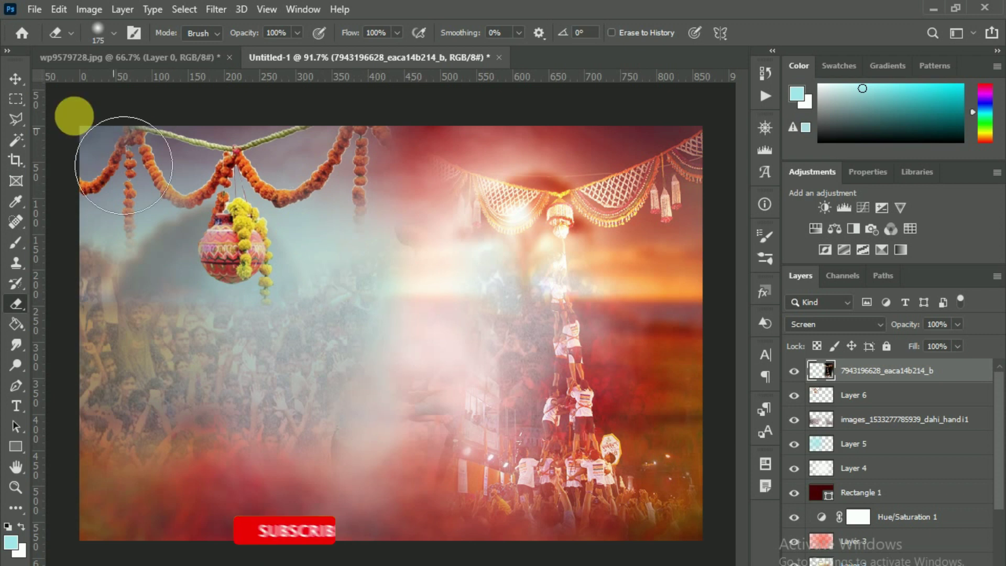
Bring the baby Krishna image from the Downloads folder into the poster
click(15, 78)
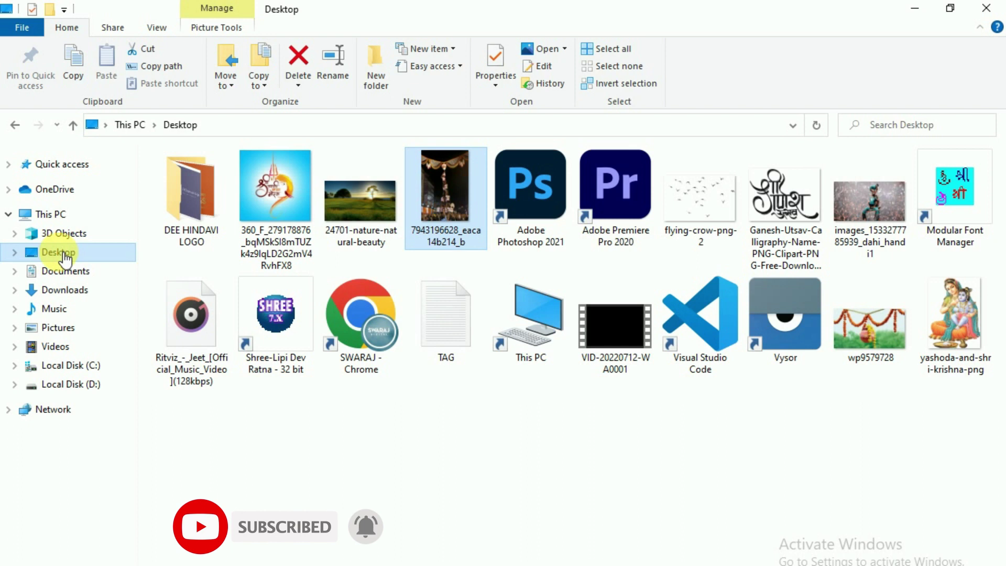
click(65, 290)
mouse_move(204, 240)
mouse_down()
mouse_move(502, 547)
mouse_move(471, 445)
mouse_up()
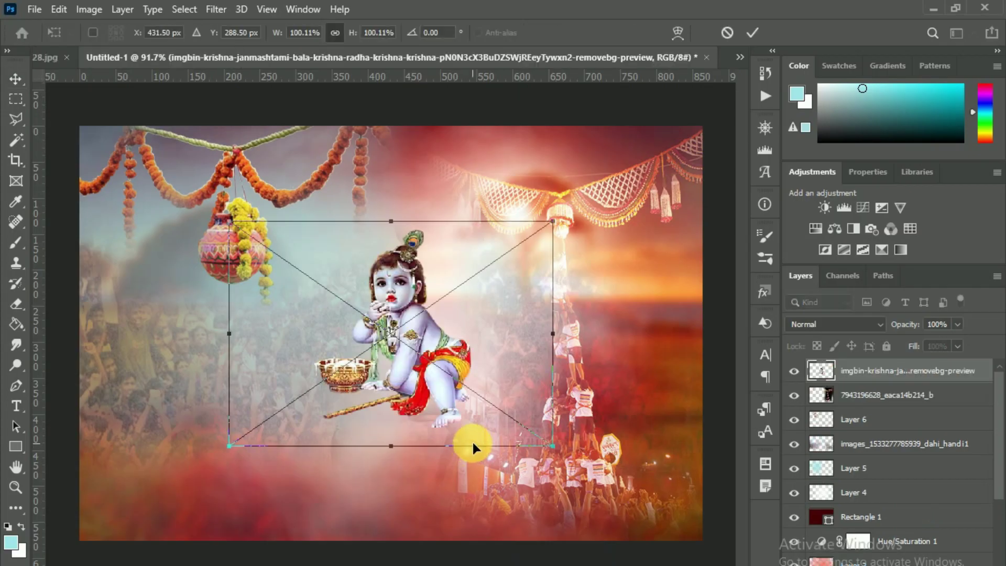
Enlarge the Krishna figure to about 133% and centre it on the poster
drag(550, 460, 670, 516)
drag(520, 407, 441, 387)
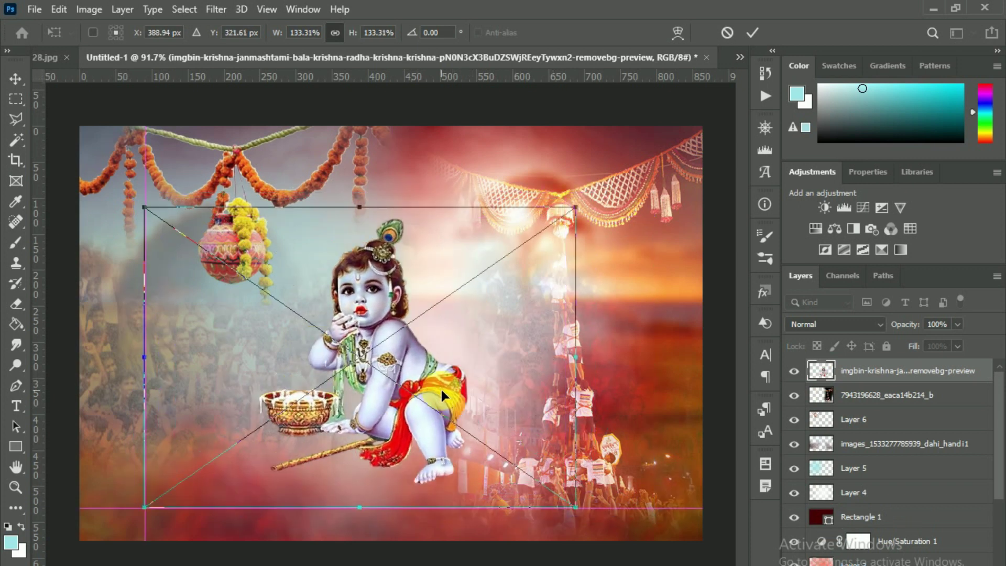
key(Return)
mouse_move(433, 382)
mouse_down()
mouse_move(446, 382)
mouse_move(430, 365)
mouse_up()
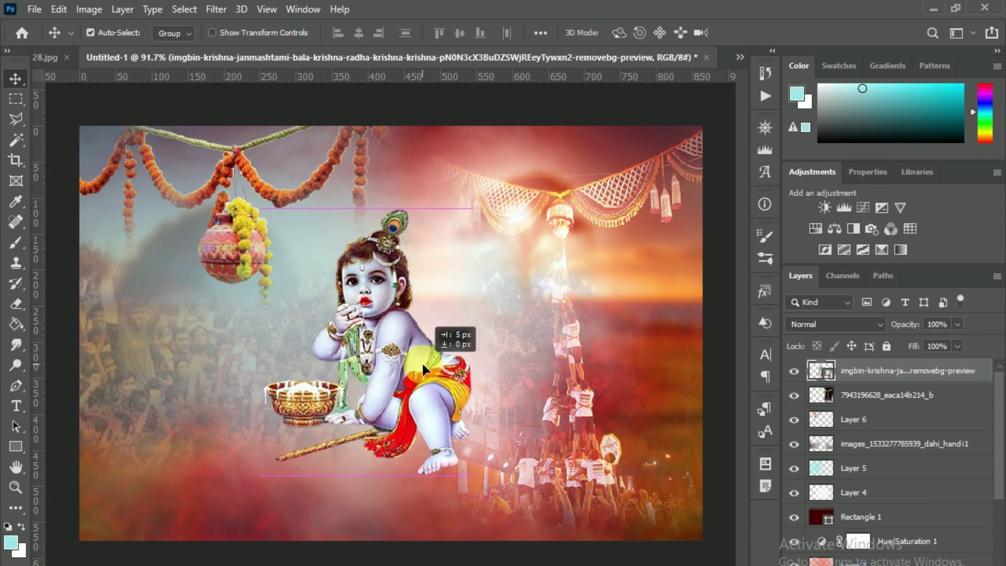
Rasterize the Krishna layer and erase his feet and lower dhoti with a 400 px eraser
click(16, 304)
click(362, 405)
click(468, 247)
key(bracketright)
key(bracketright)
key(bracketright)
drag(545, 475, 321, 544)
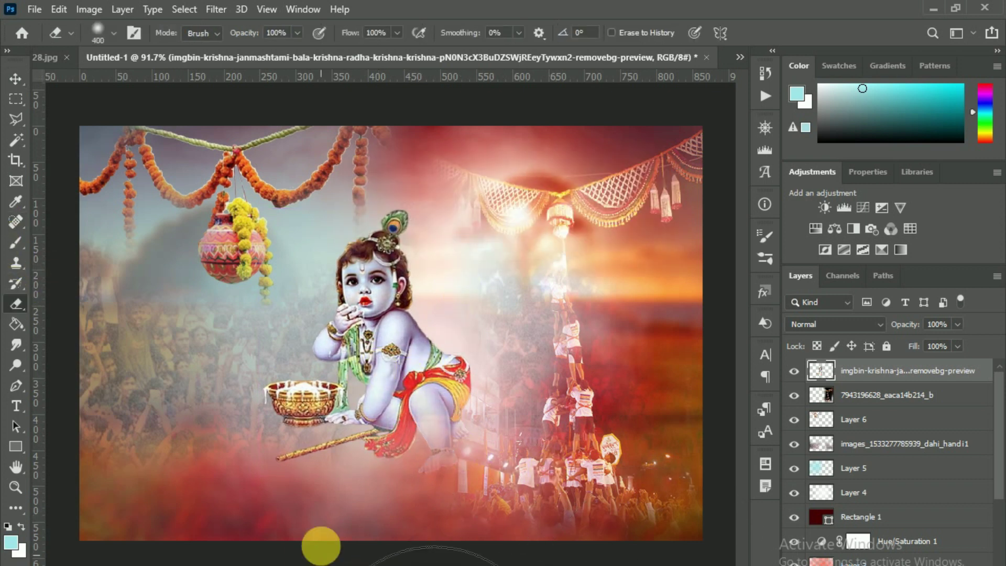
click(16, 79)
click(407, 309)
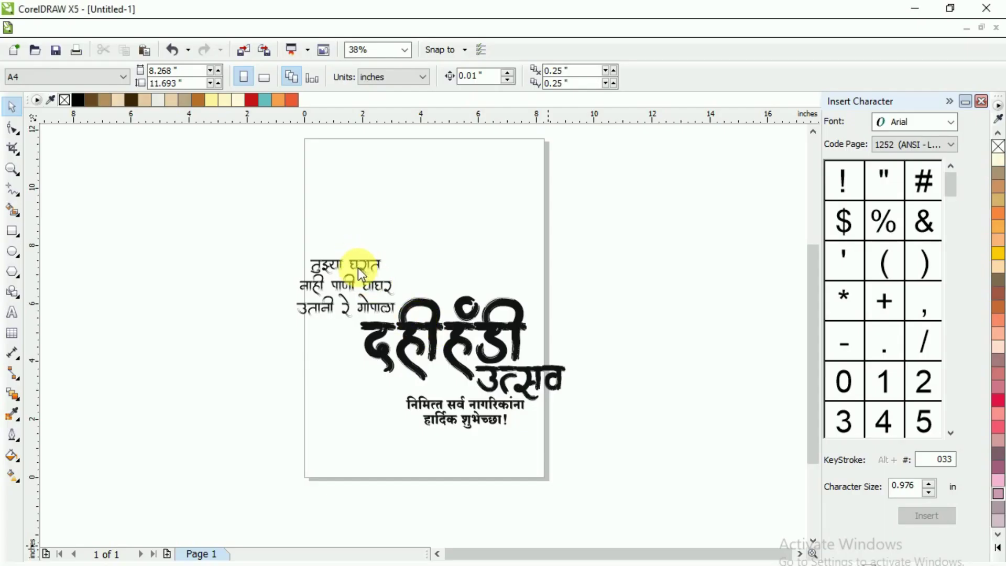
Select the three-line Marathi verse block at the top left in CorelDRAW
click(353, 287)
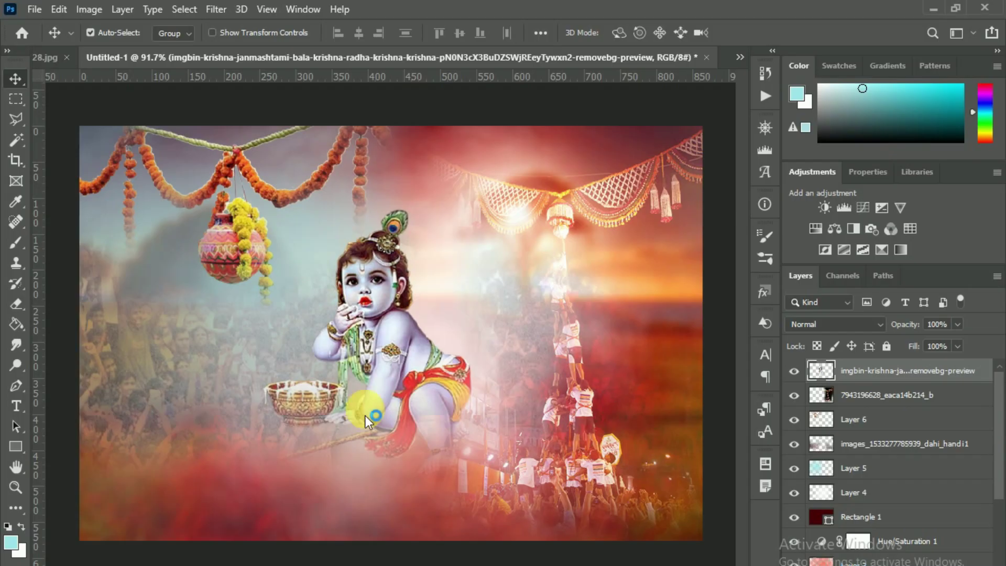
Create a text layer in AMS Aakul 5 containing the pasted Marathi verse
click(10, 415)
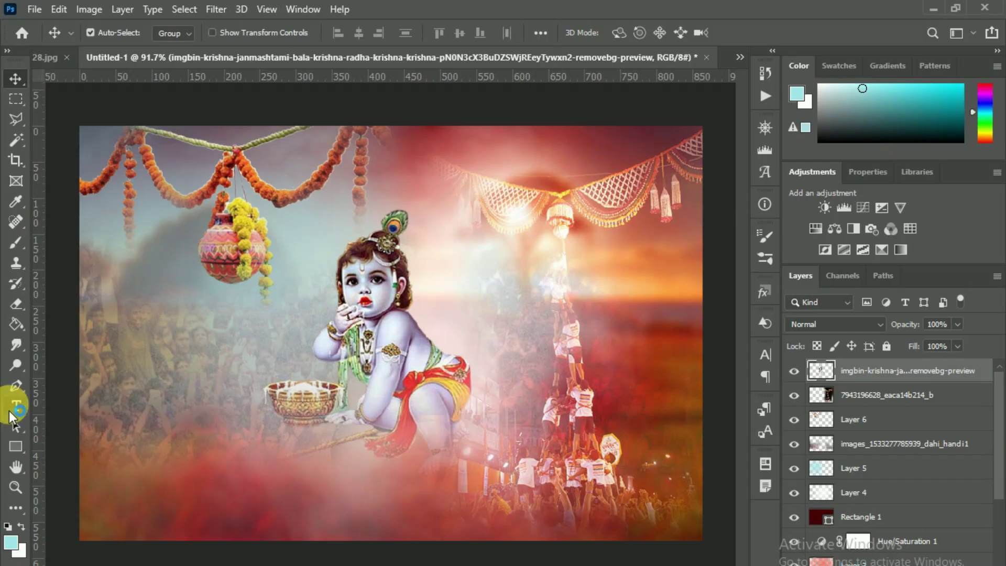
click(254, 389)
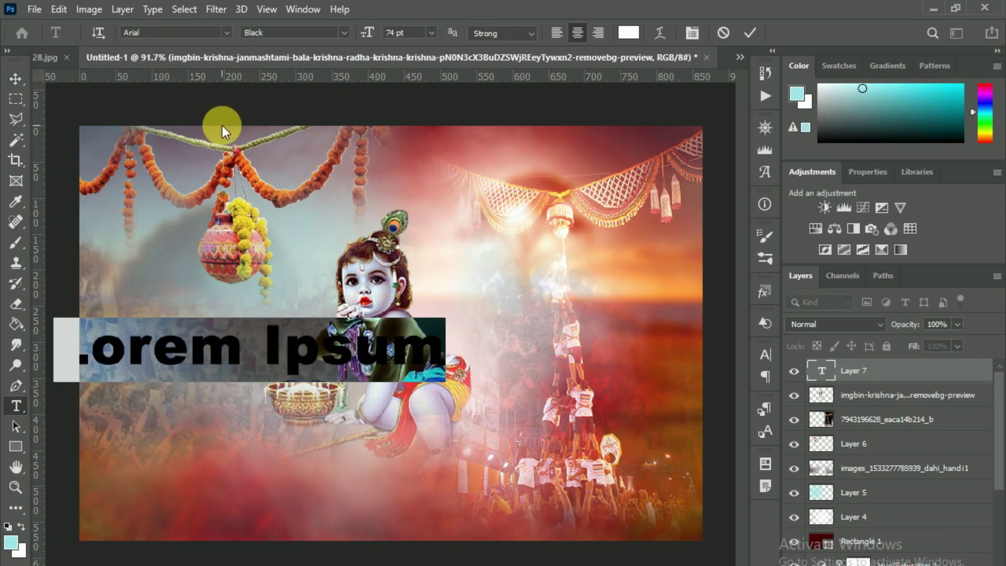
click(227, 33)
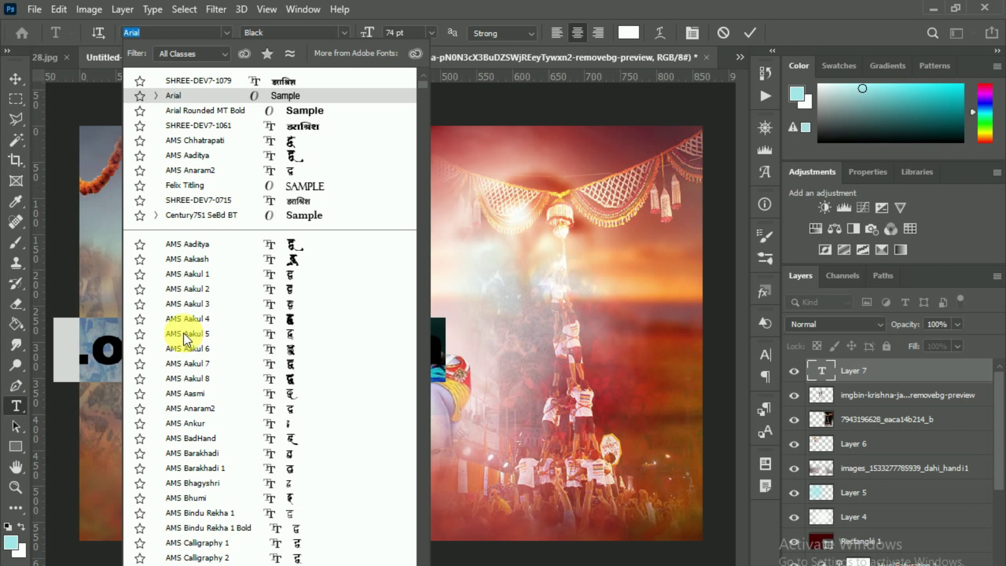
click(183, 333)
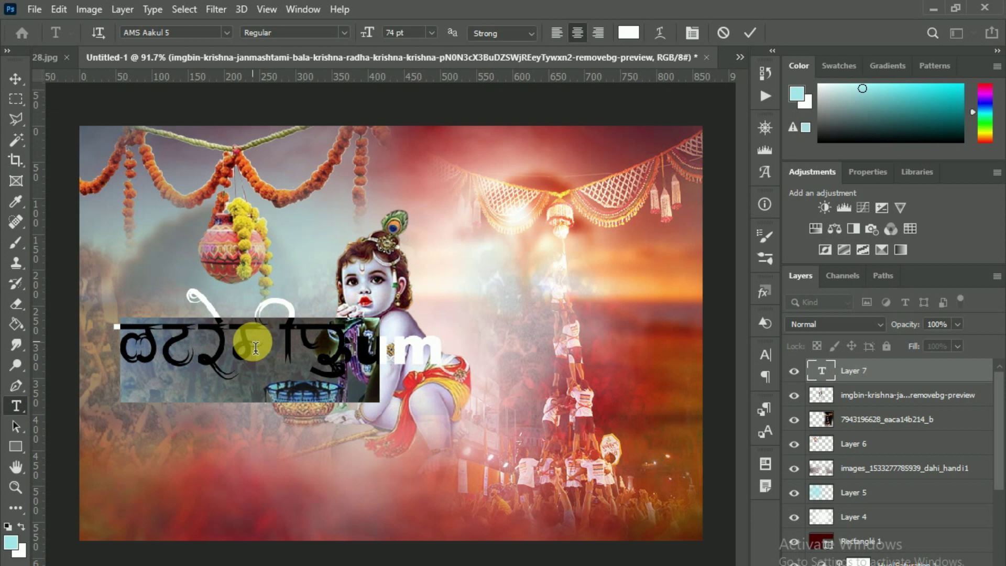
key(ctrl+v)
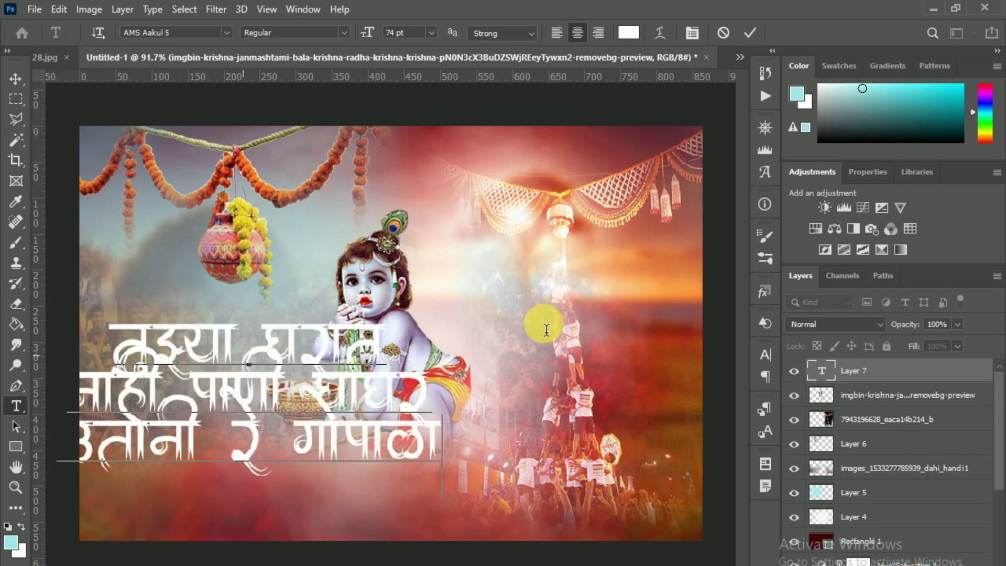
Set the verse to 24 pt with about 40 pt leading and commit the text
key(ctrl+a)
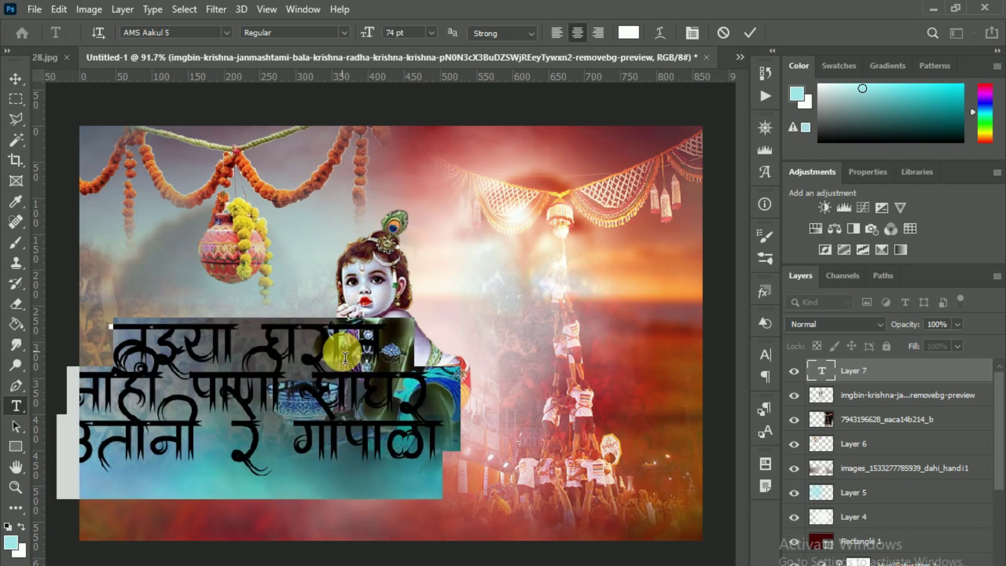
click(766, 356)
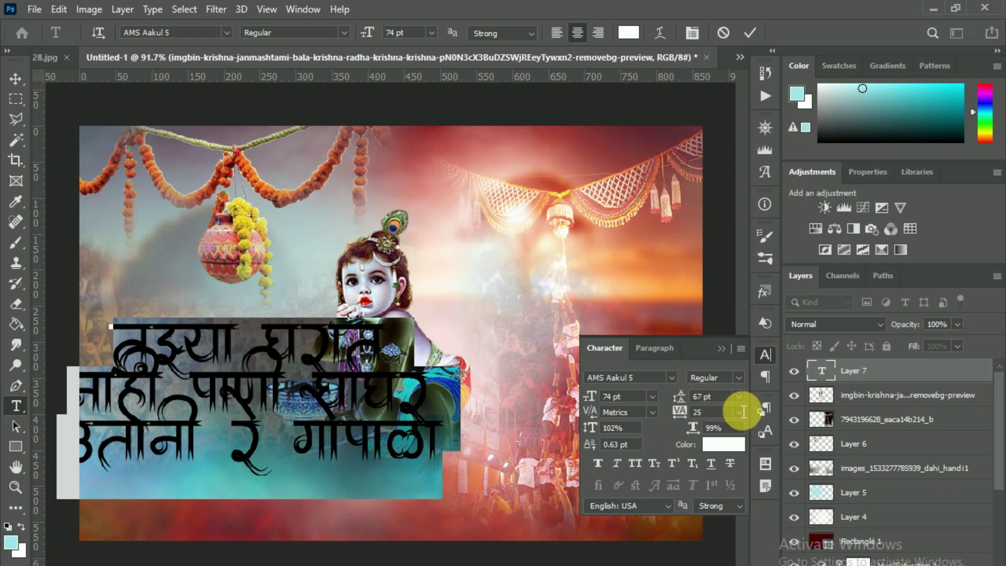
click(696, 401)
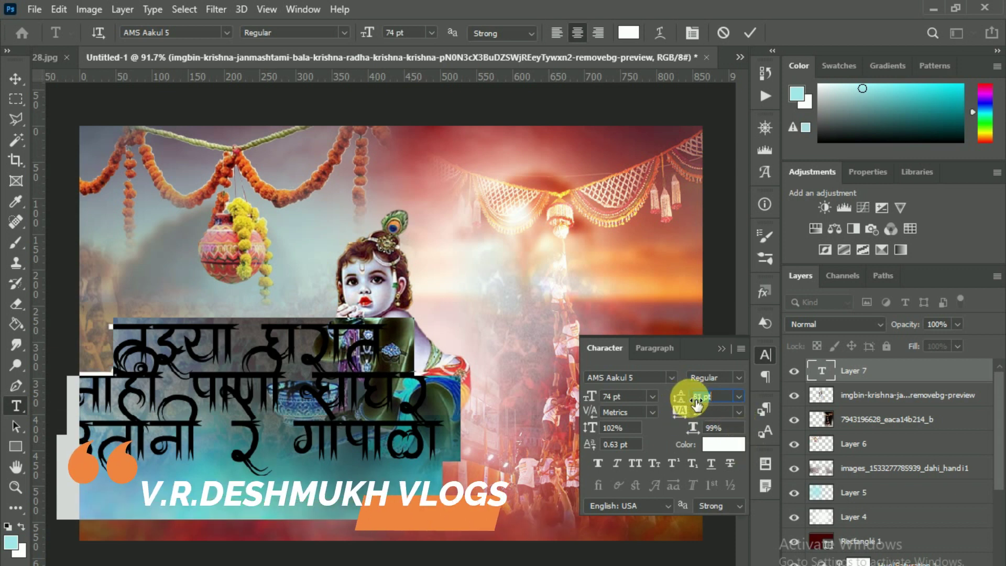
drag(715, 404, 716, 404)
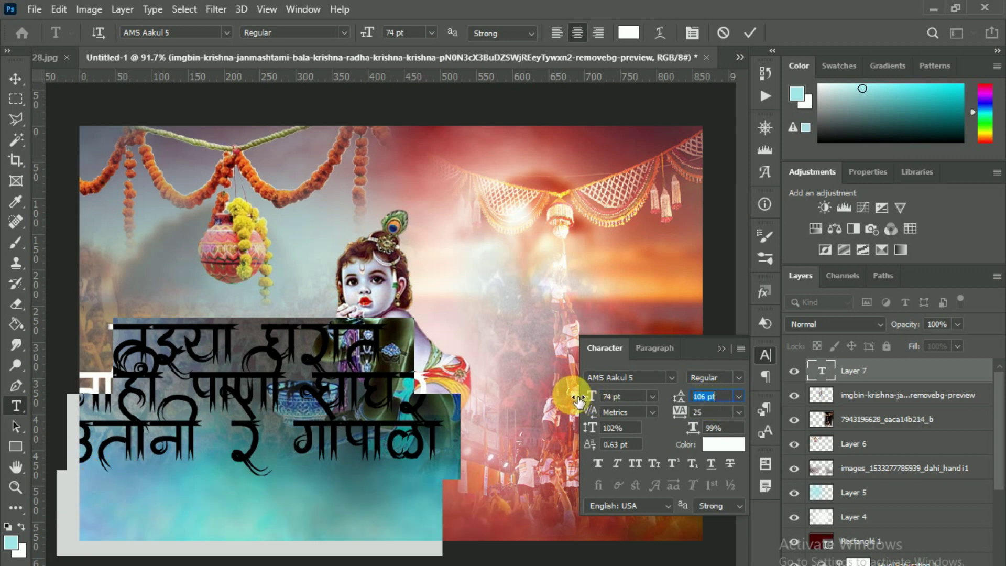
drag(579, 401, 554, 401)
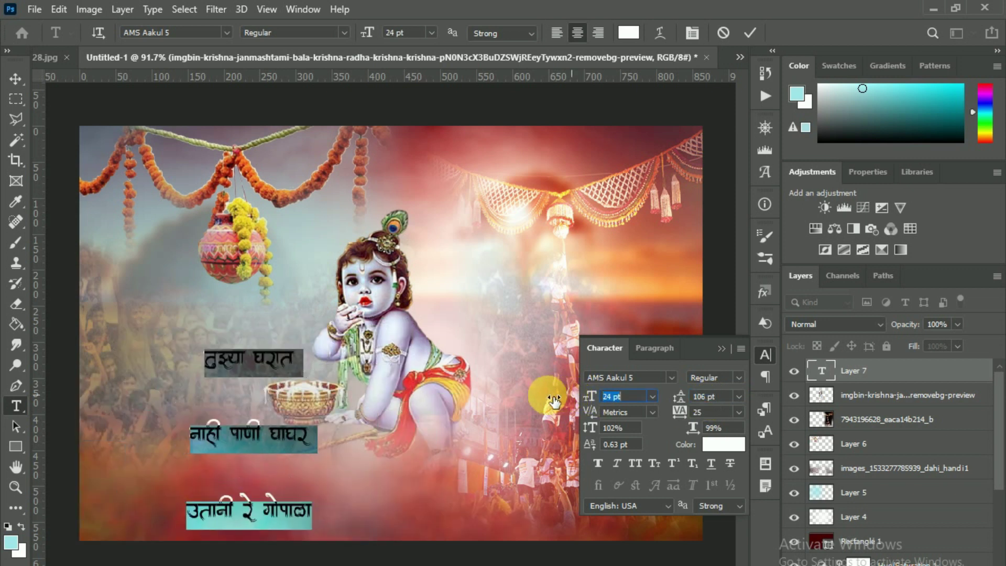
drag(677, 397, 636, 406)
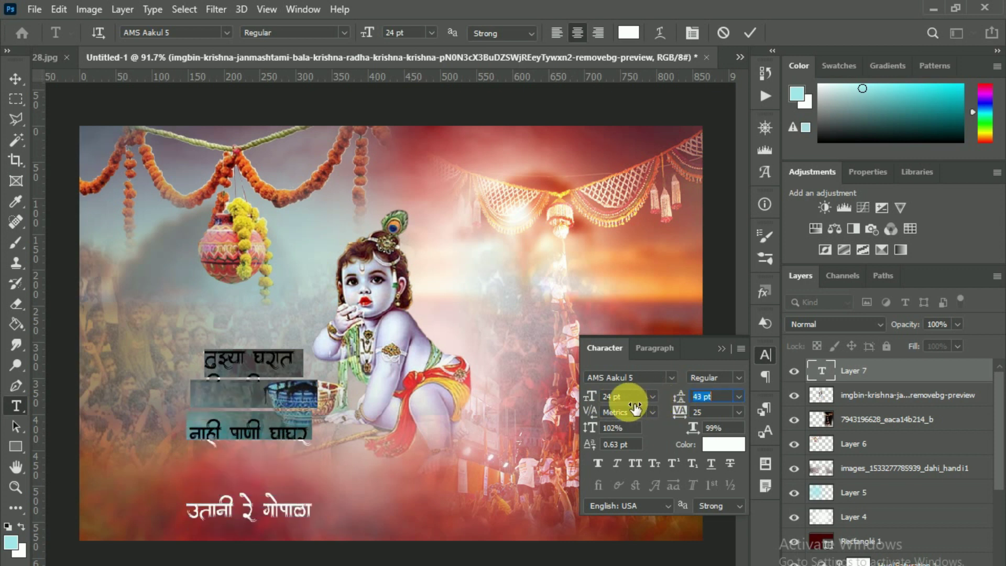
drag(635, 406, 628, 407)
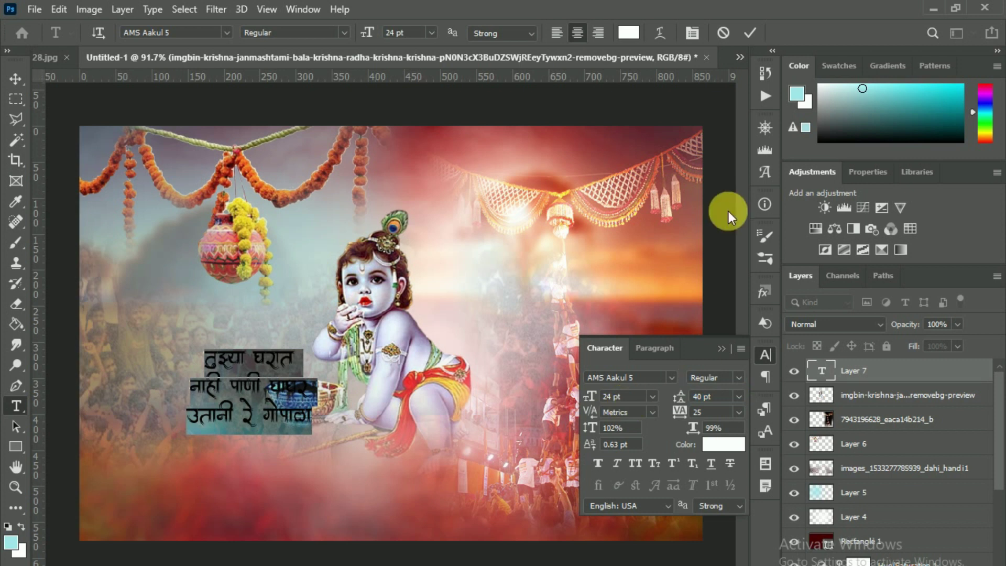
click(721, 348)
click(19, 81)
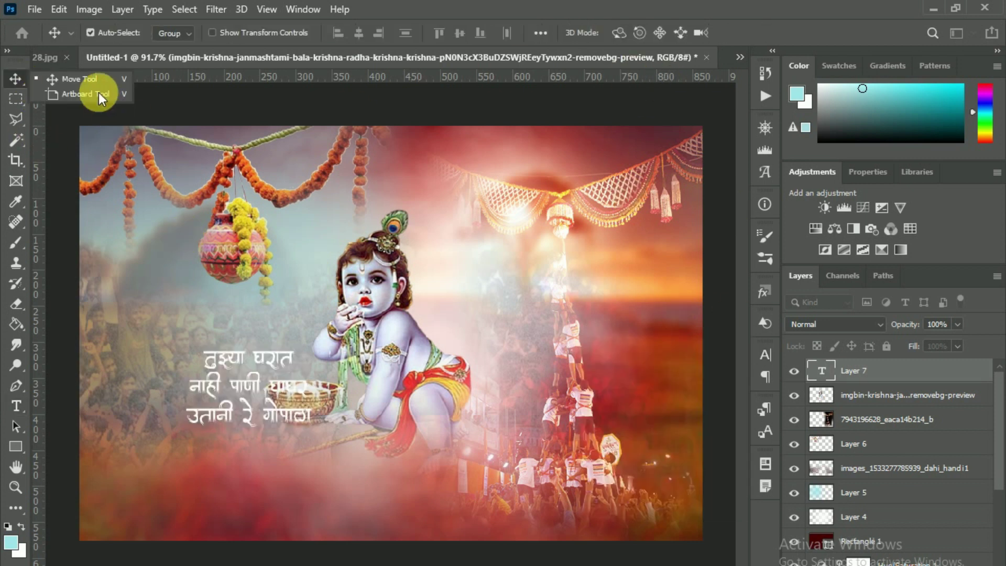
Move the Marathi verse to the upper right and scale it to about 66%
drag(274, 354, 599, 217)
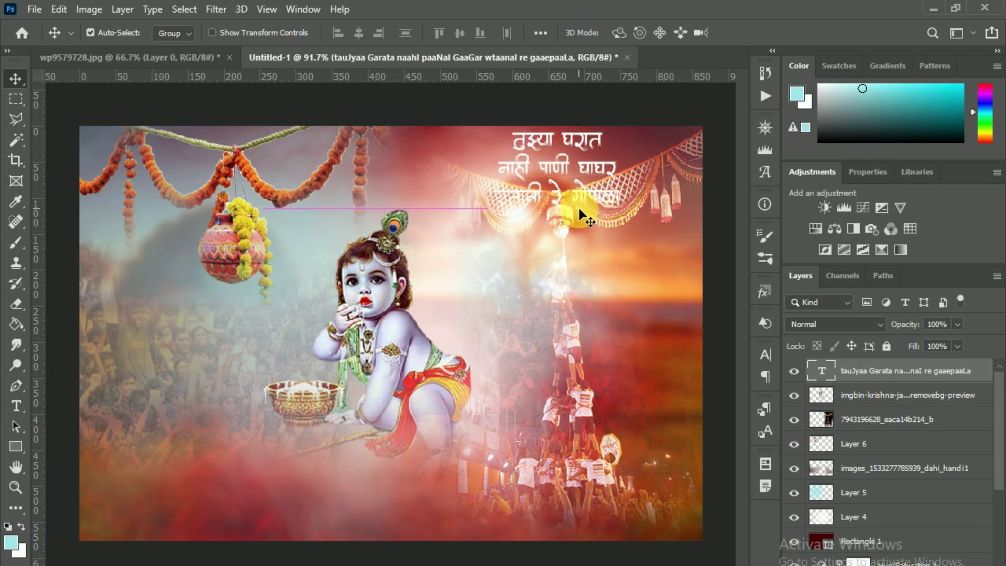
key(ctrl+t)
mouse_move(622, 213)
mouse_down()
mouse_move(580, 186)
mouse_move(571, 168)
mouse_up()
key(Return)
Shift the night human-pyramid photo lower and further right
click(858, 421)
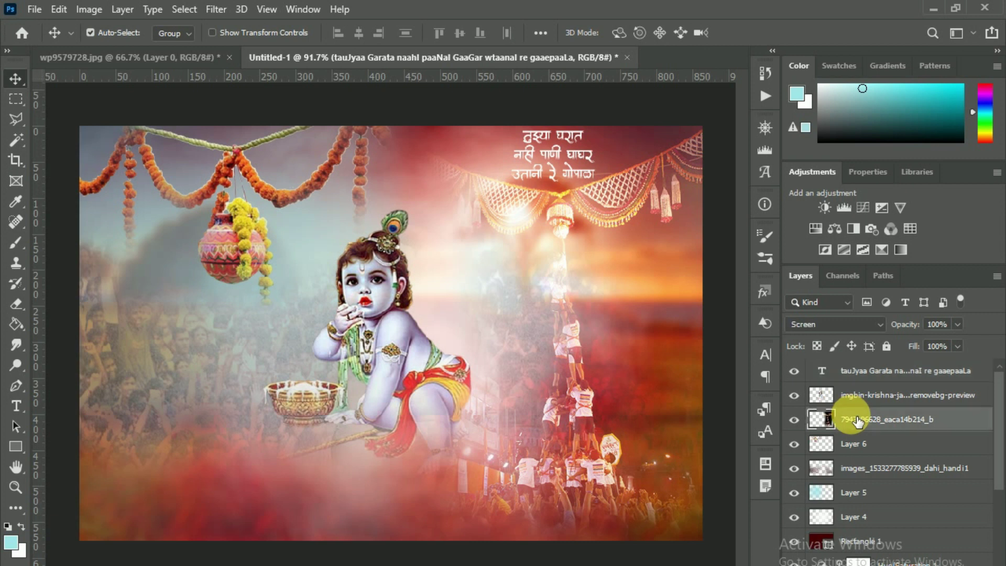
key(ctrl+t)
mouse_move(619, 358)
mouse_down()
mouse_move(219, 290)
mouse_move(234, 435)
mouse_move(392, 251)
mouse_up()
mouse_move(414, 243)
mouse_down()
mouse_move(512, 251)
mouse_move(578, 416)
mouse_up()
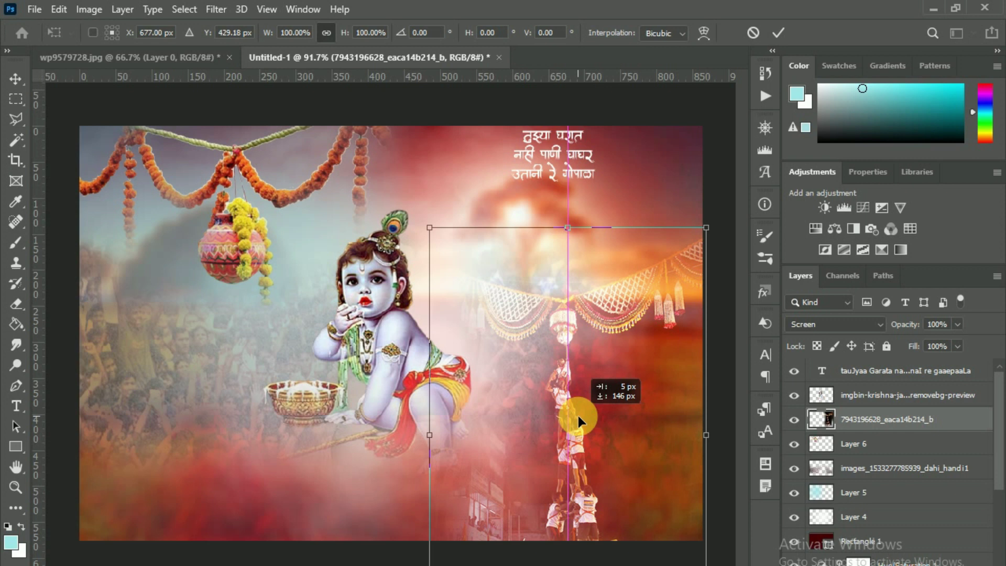
key(Return)
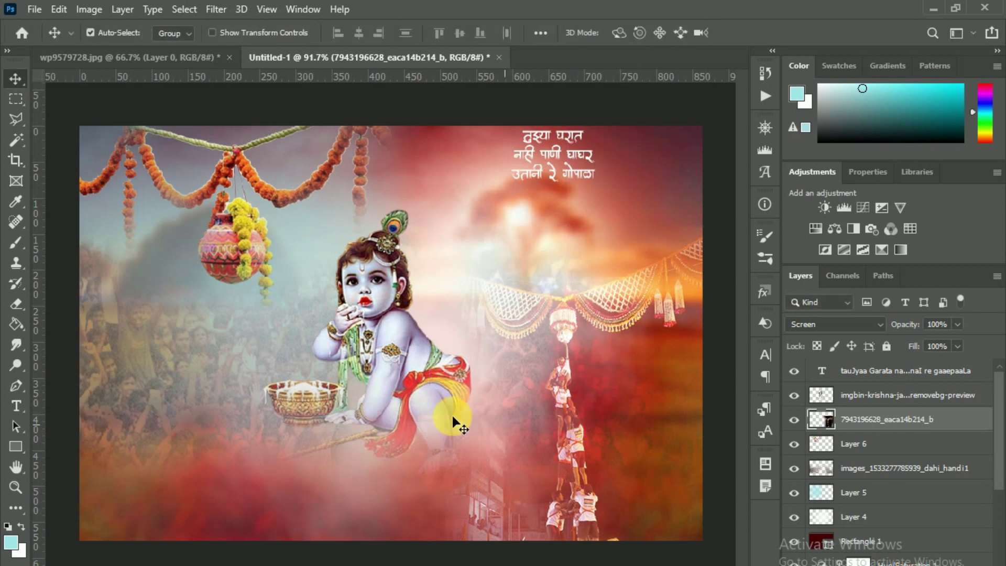
click(861, 377)
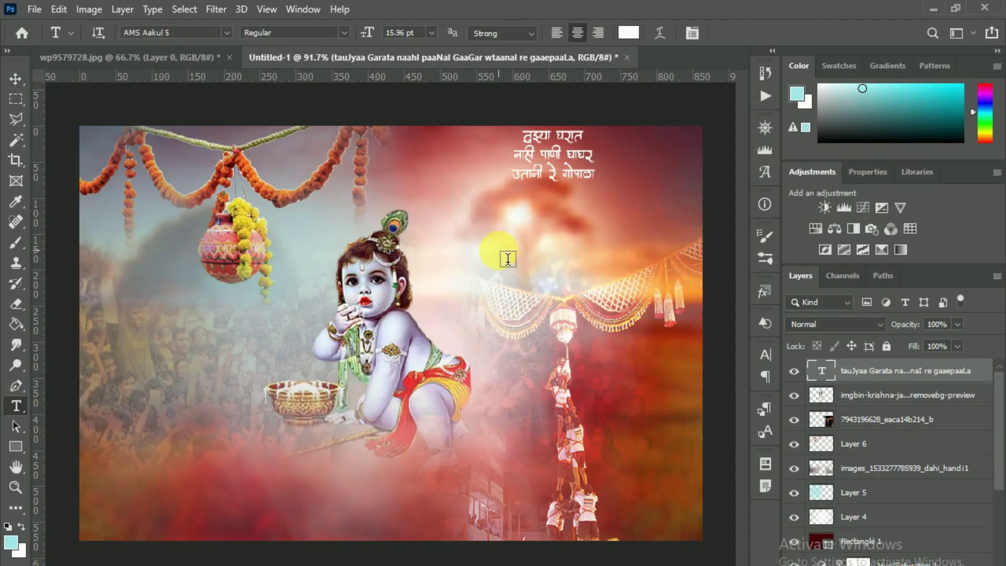
Add a दहीहंडी title in AMS Aakul 4 coloured brown #8b502e
click(508, 259)
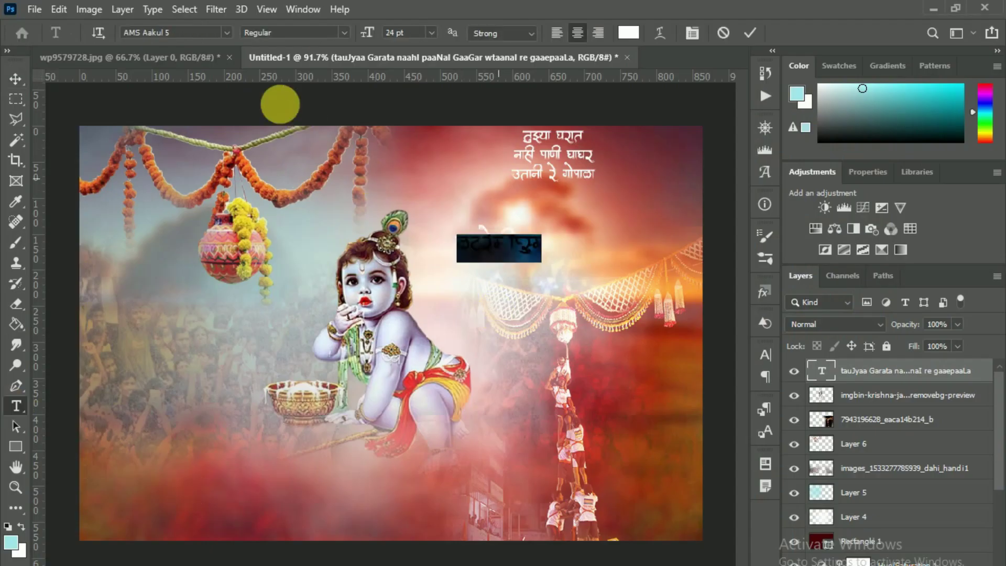
click(225, 33)
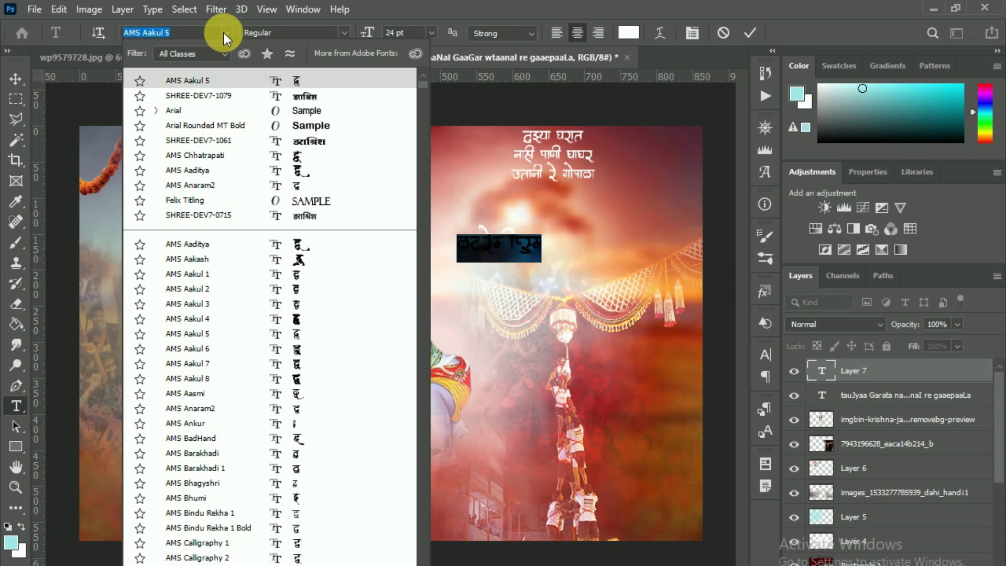
click(210, 319)
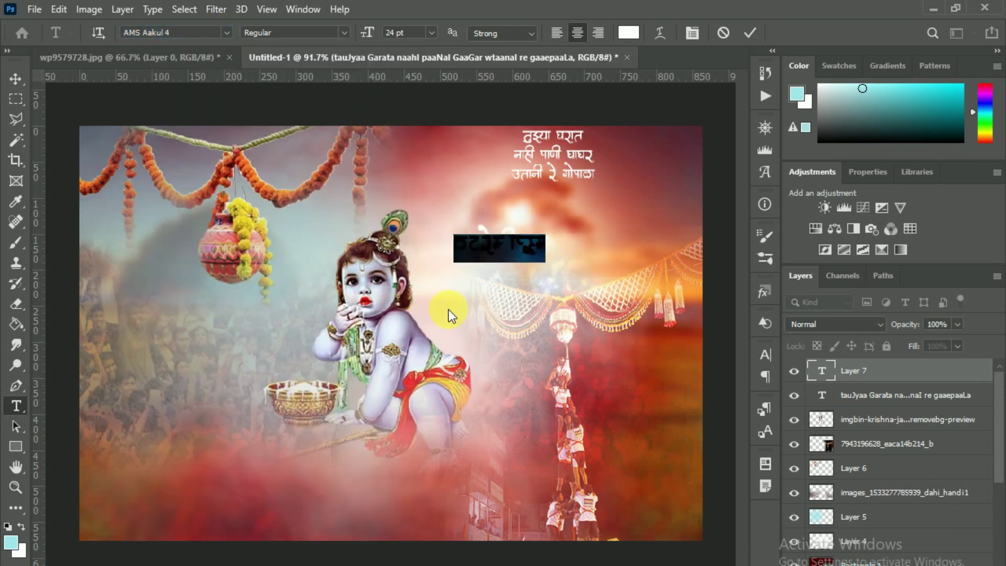
key(ctrl+v)
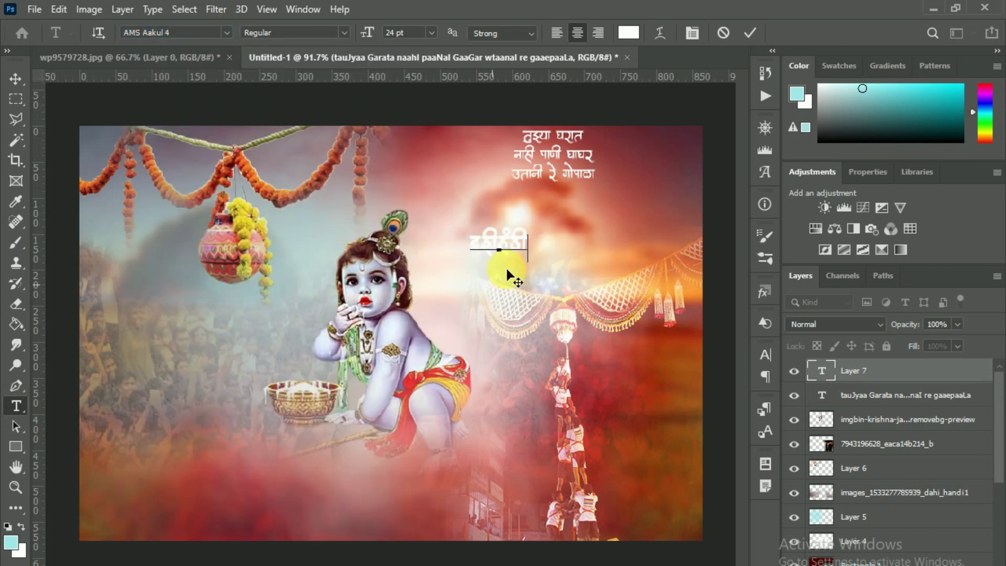
click(628, 32)
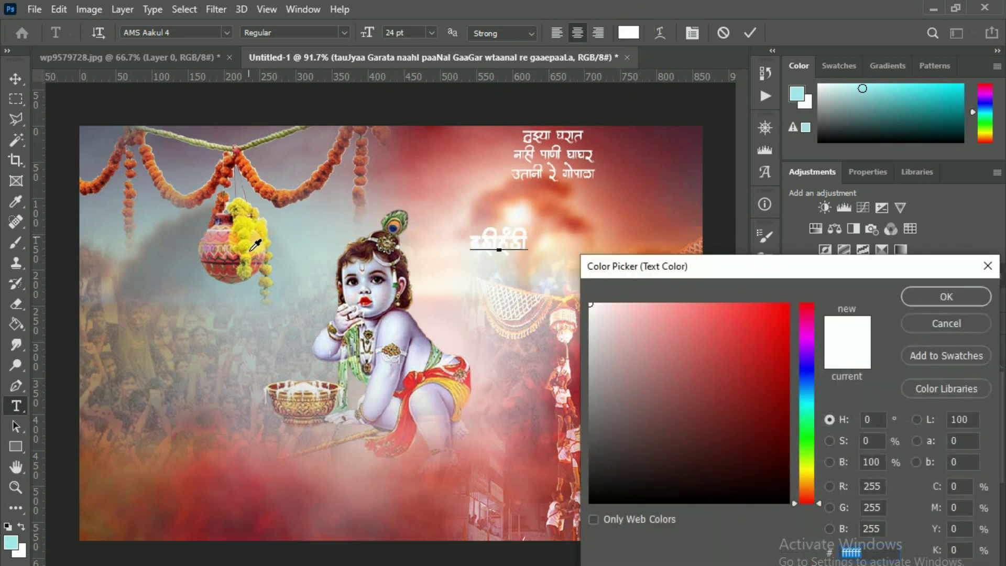
click(92, 481)
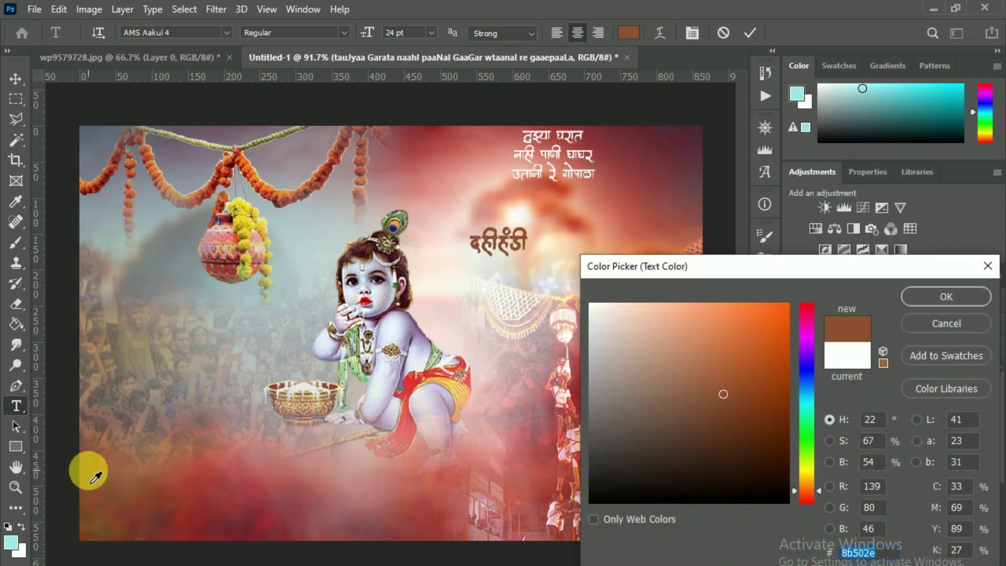
click(960, 308)
click(16, 78)
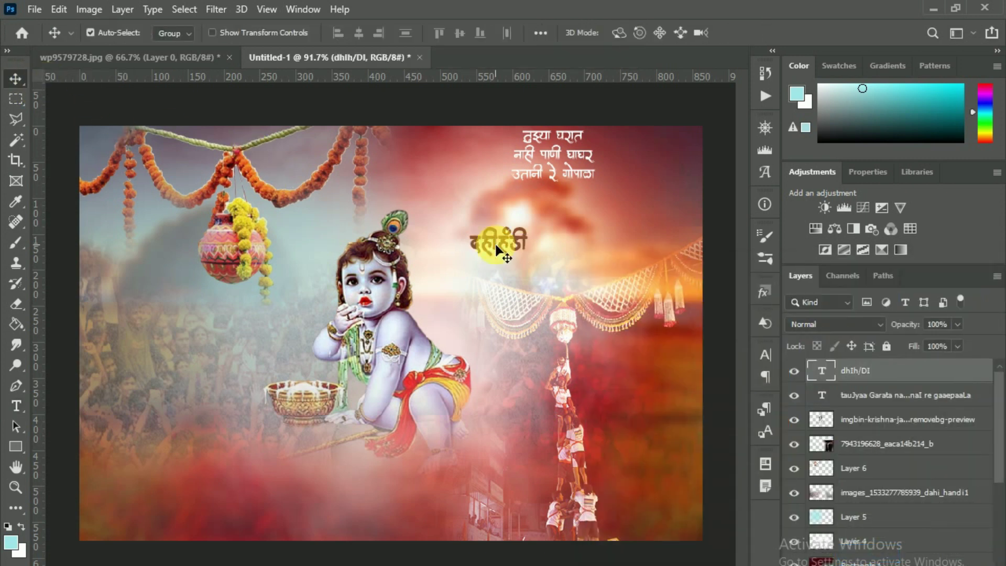
Enlarge the title beneath the verse and place a duplicate lower down
key(ctrl+t)
drag(527, 257, 661, 325)
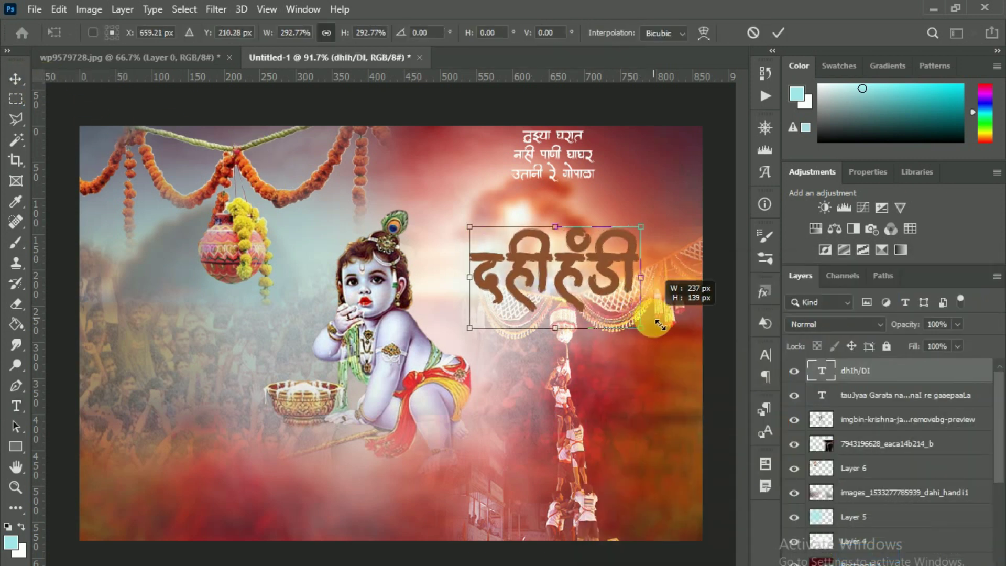
drag(572, 270, 573, 237)
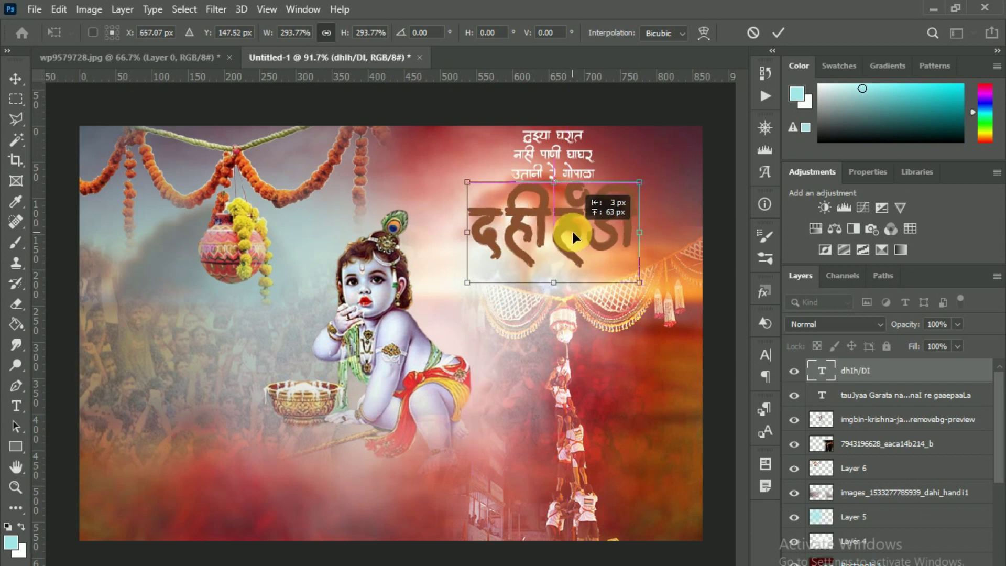
key(Return)
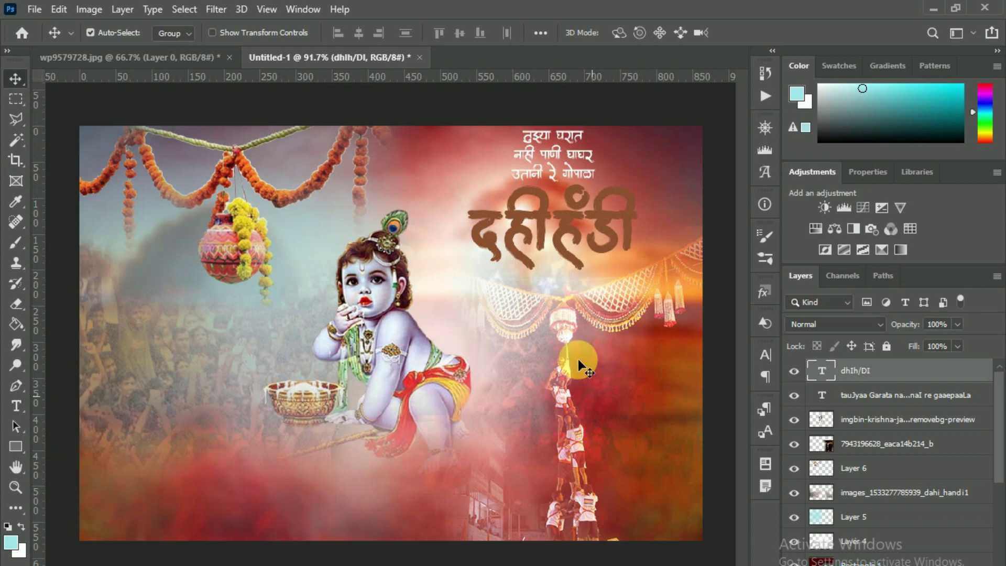
drag(562, 229, 562, 361)
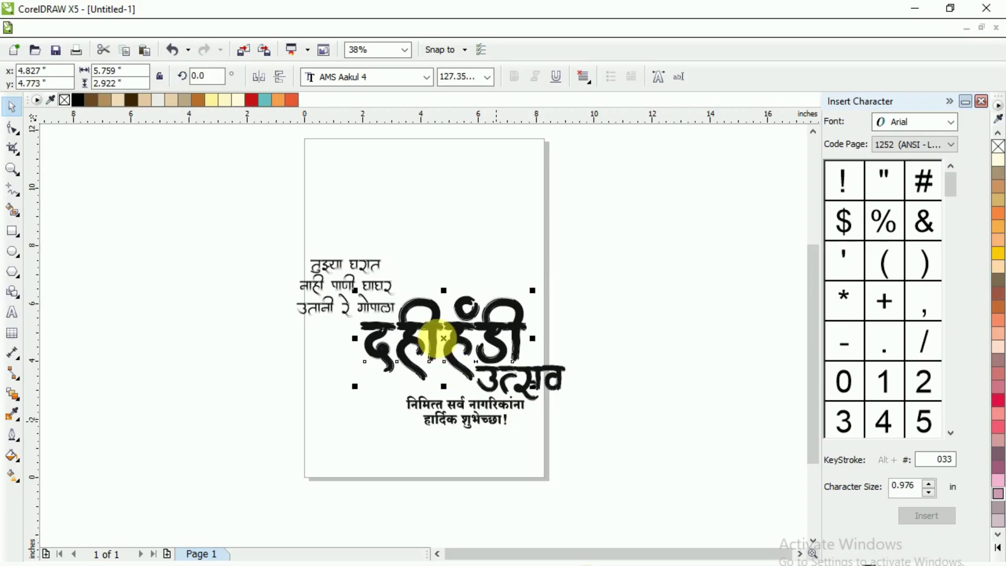
Replace the duplicate title's text with the word उत्सव, following the reference design
click(530, 386)
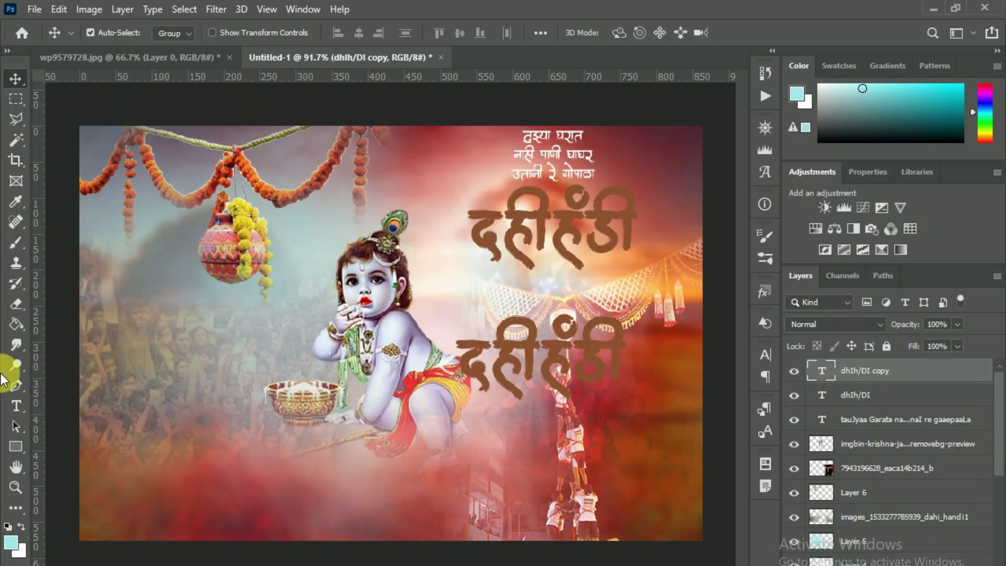
click(16, 406)
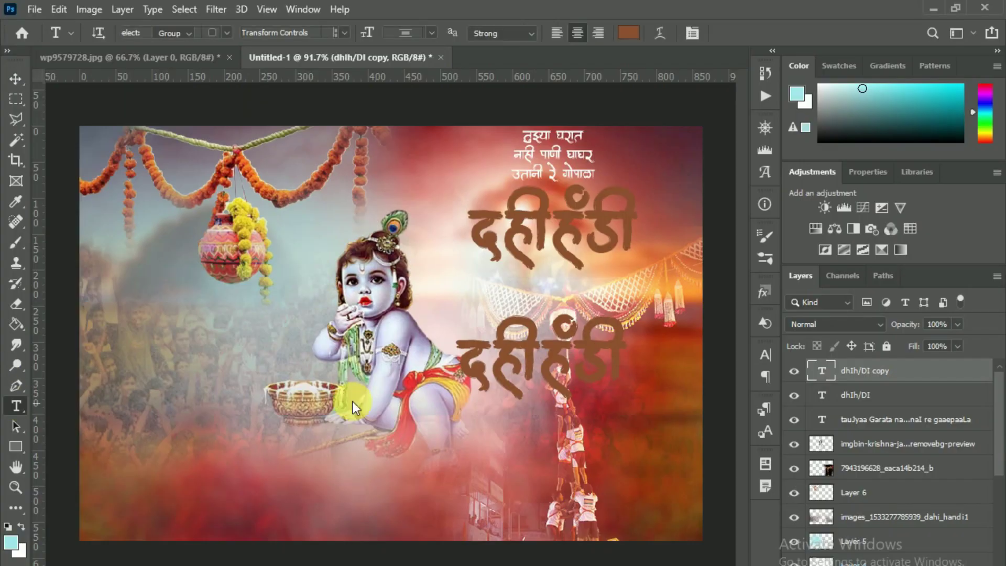
click(504, 368)
key(ctrl+a)
text(wtsava)
key(ctrl+a)
Shrink उत्सव to 32 pt and nudge it under the right end of दहीहंडी
click(772, 360)
mouse_move(595, 396)
mouse_down()
mouse_move(561, 403)
mouse_move(632, 268)
mouse_up()
click(721, 348)
click(16, 78)
key(Up)
key(Up)
key(Up)
key(Right)
key(Right)
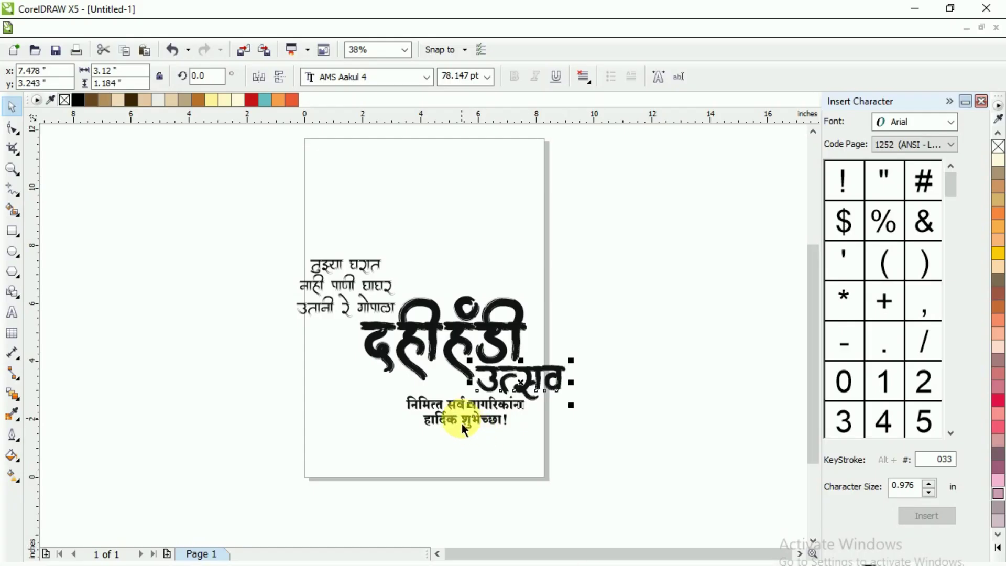
click(462, 423)
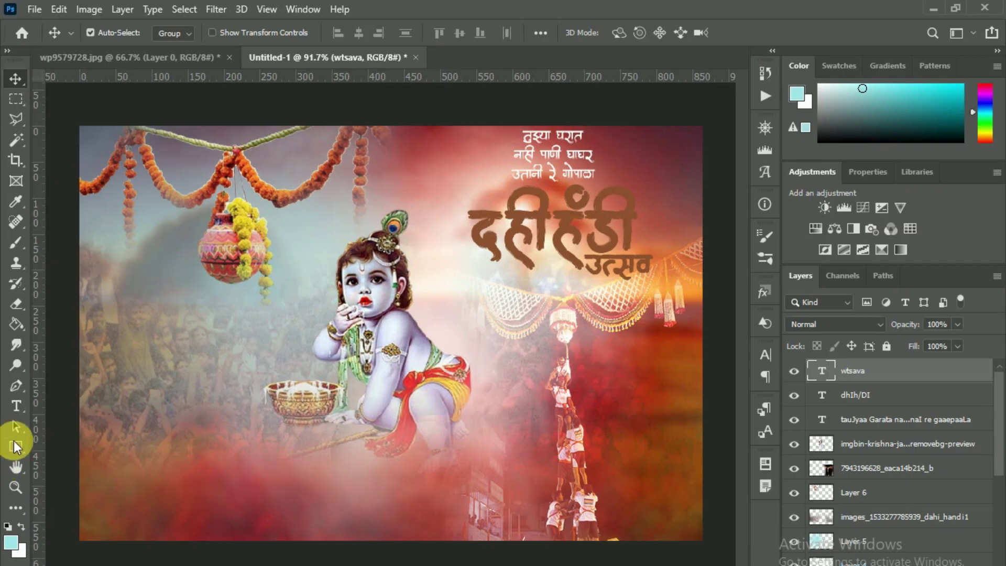
Add a greeting text layer in SHREE-DEV7-1079 at 31 pt with adjusted line spacing
click(16, 406)
click(160, 379)
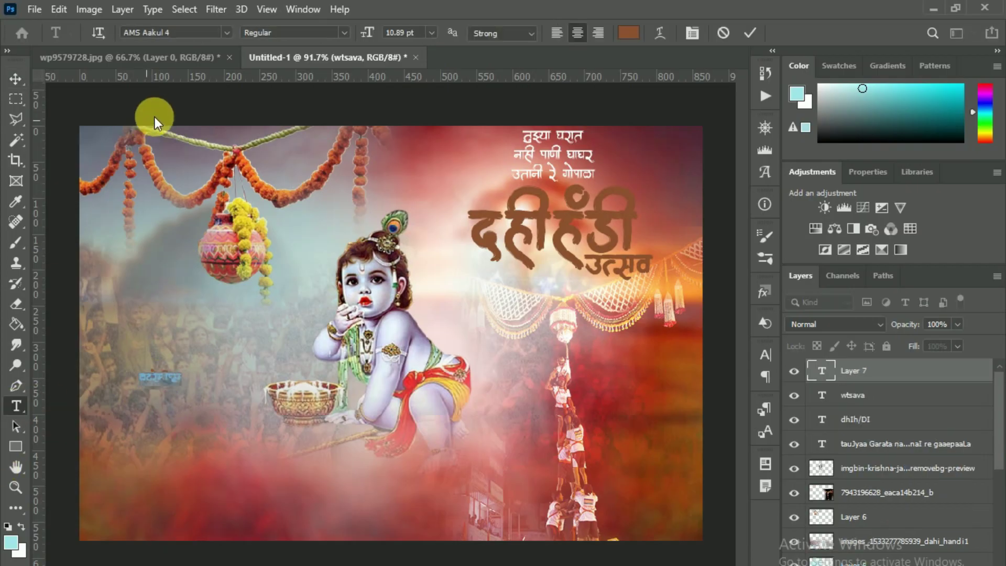
click(226, 33)
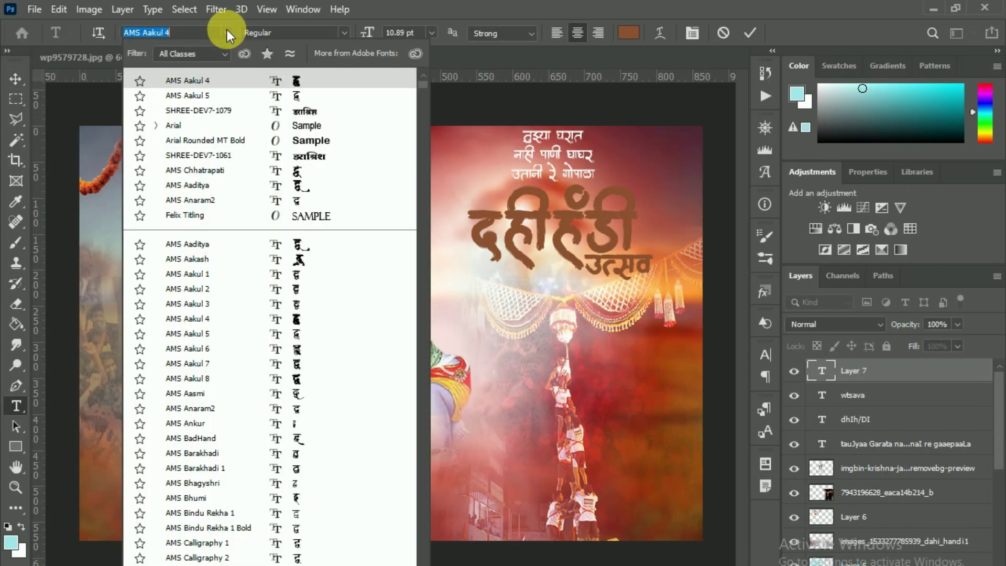
click(223, 112)
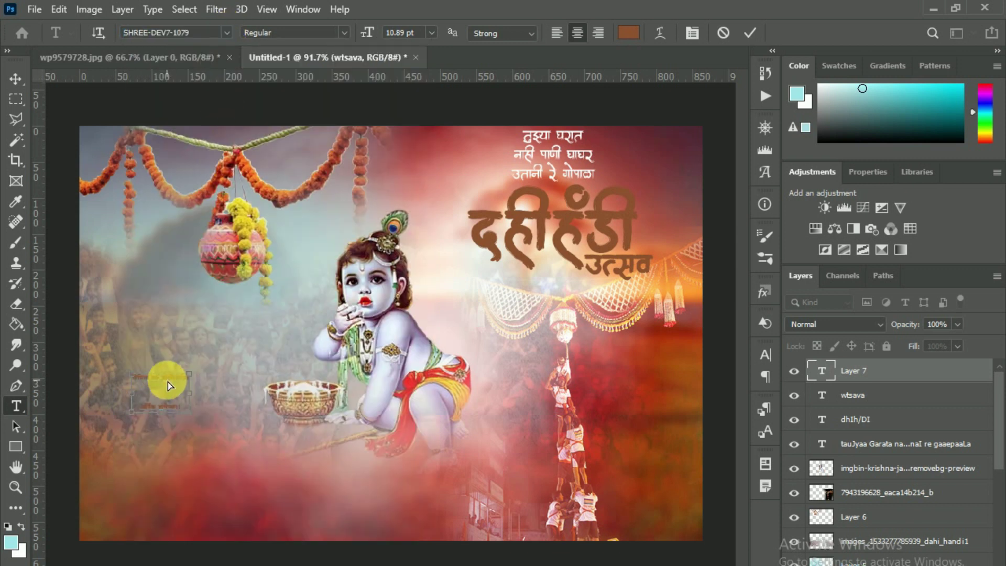
click(764, 356)
drag(674, 396, 664, 405)
drag(590, 396, 621, 399)
drag(698, 399, 696, 400)
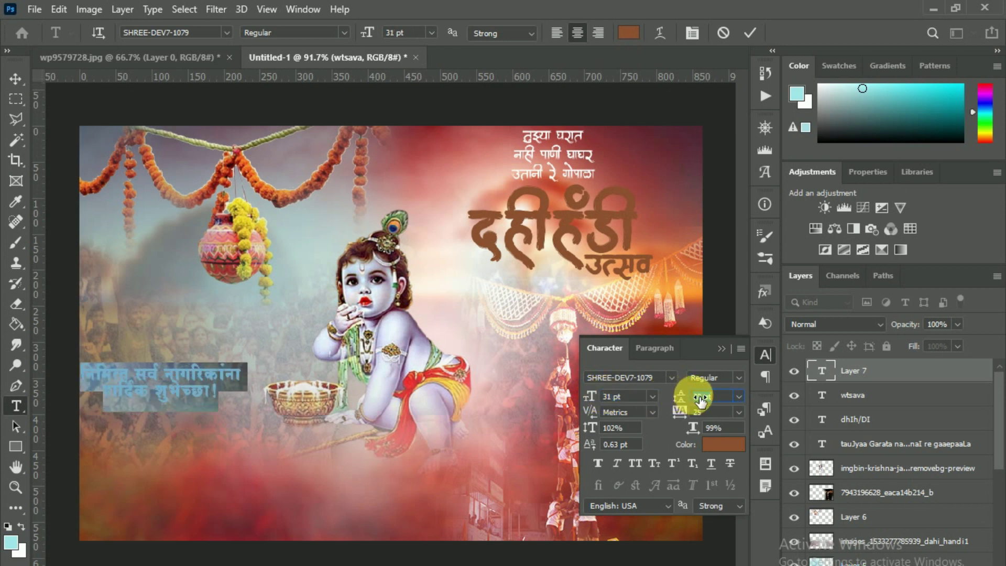
Colour the greeting dark brown 5e2b0d and move it beneath the title
click(723, 444)
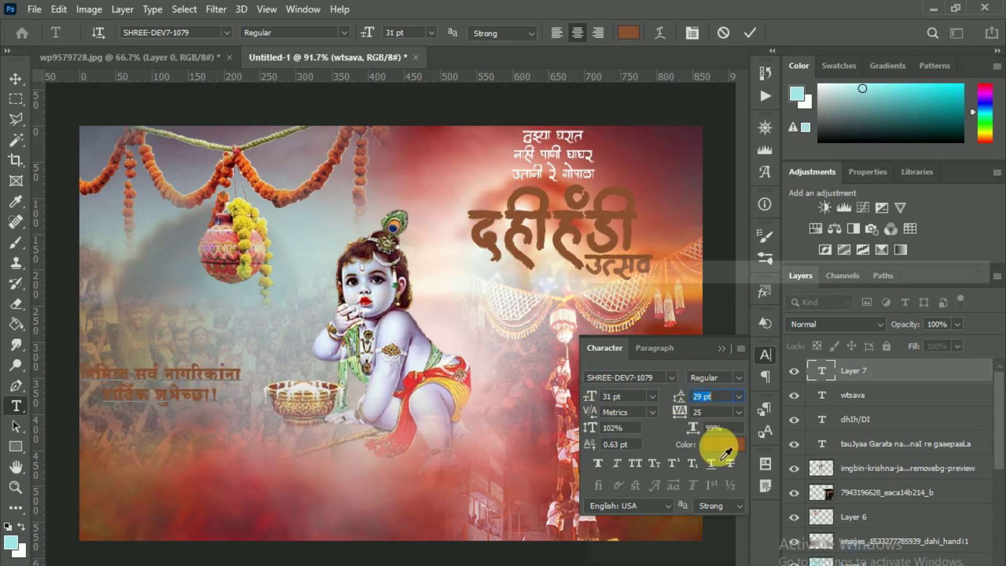
click(762, 431)
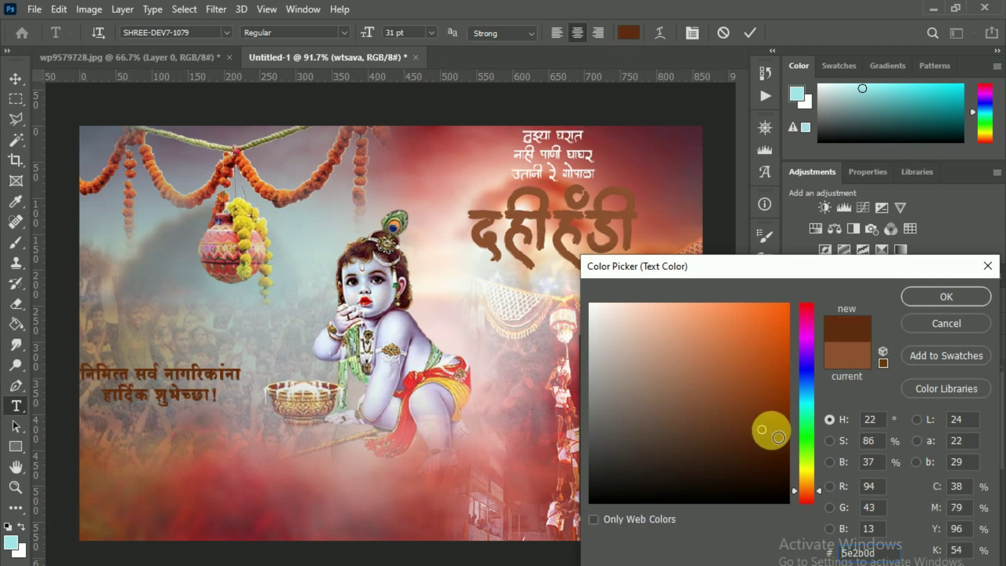
click(914, 297)
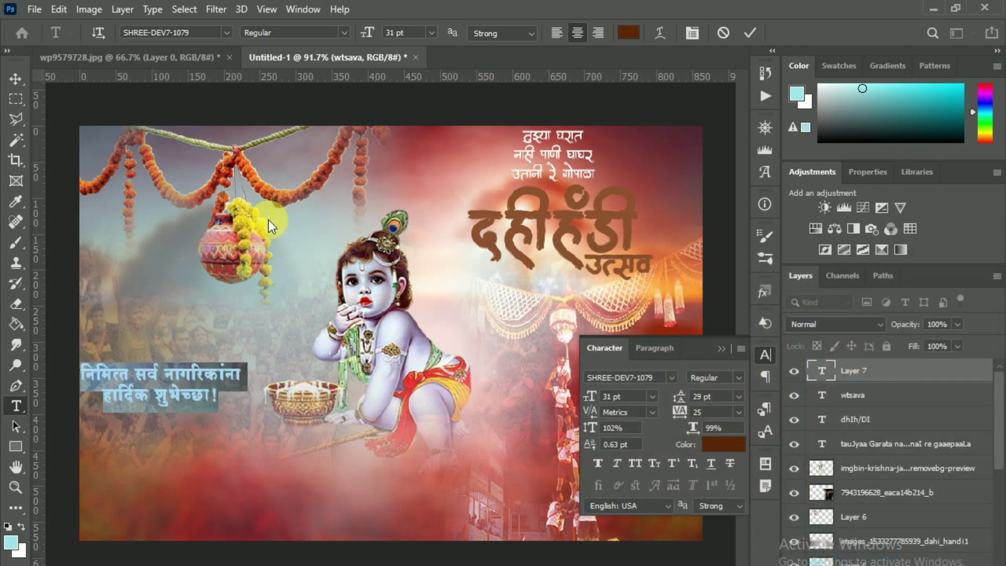
click(16, 79)
click(765, 355)
mouse_move(191, 372)
mouse_down()
mouse_move(588, 325)
mouse_move(612, 345)
mouse_up()
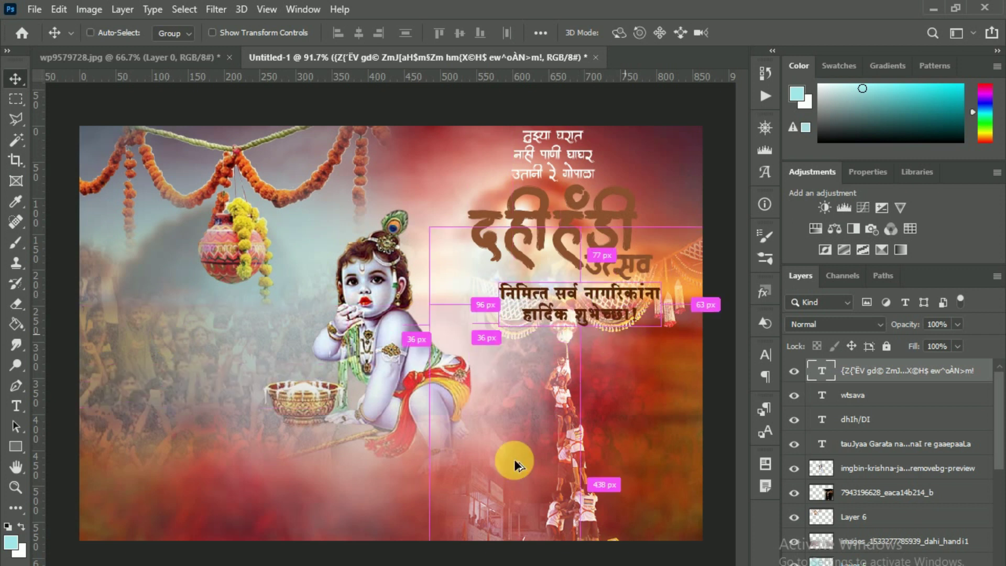
Apply the fiery gold preset layer style to the दहीहंडी title
ctrl+click(419, 517)
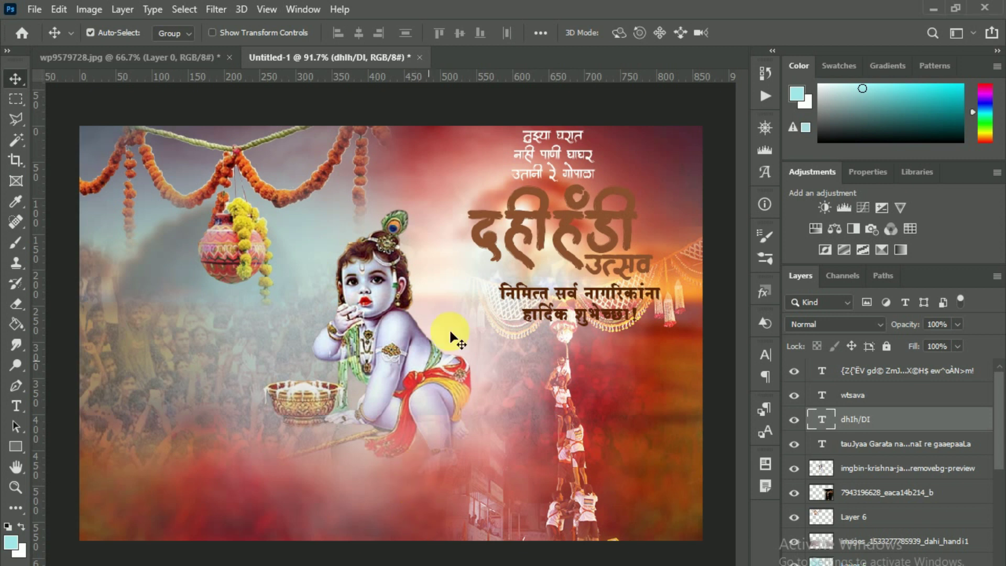
click(764, 291)
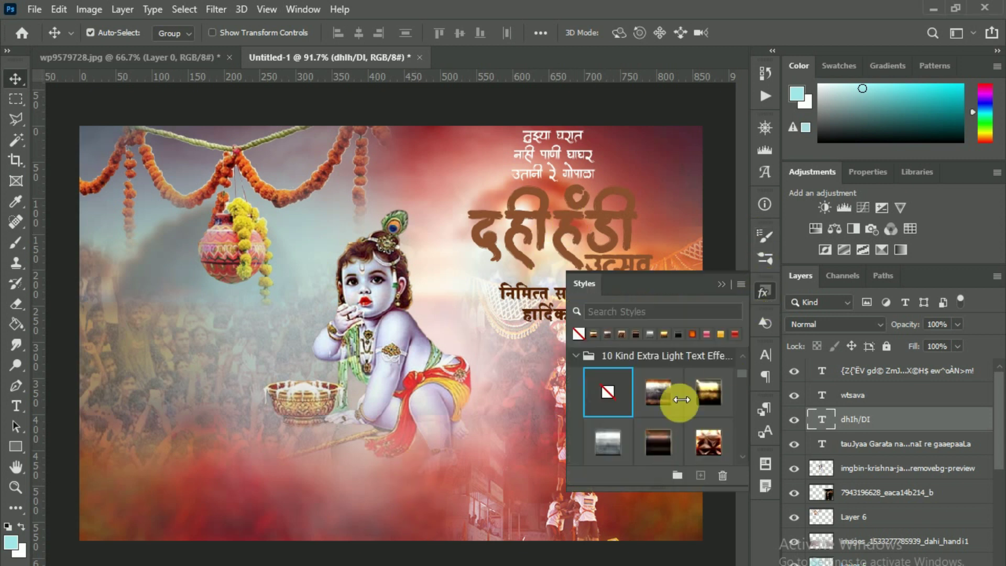
scroll(663, 409, down, 2)
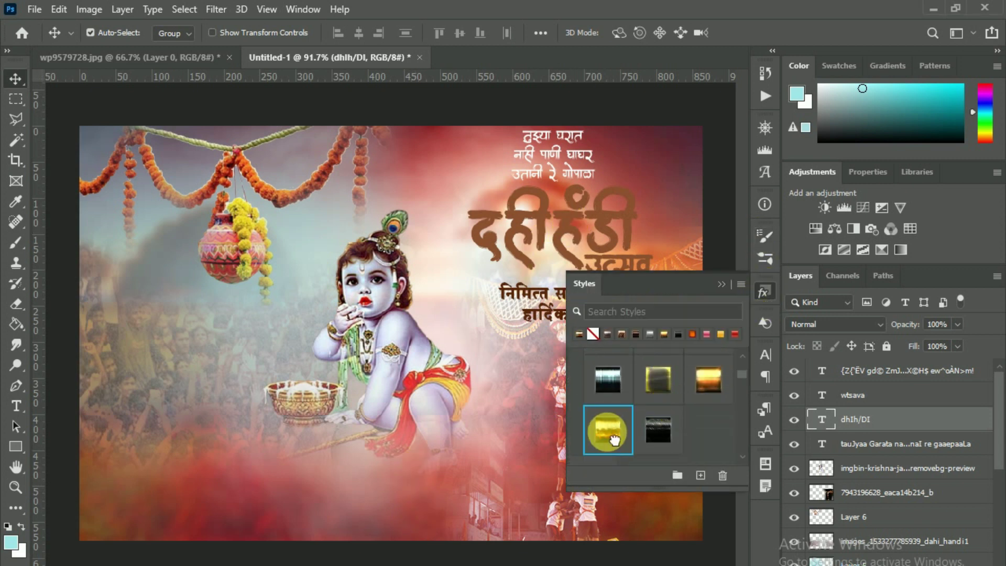
click(610, 430)
Give उत्सव the same gold style and nudge it slightly right and down
click(842, 398)
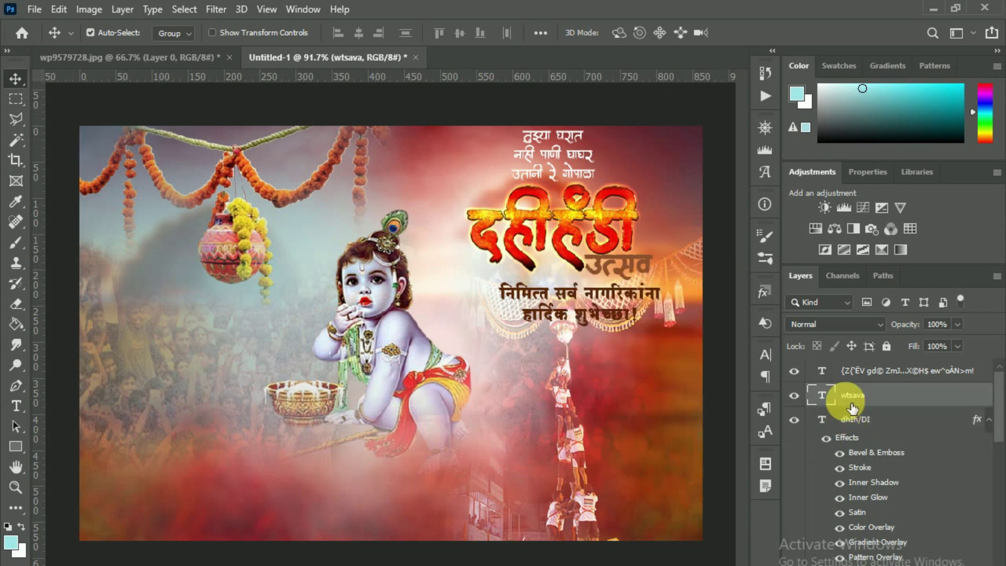
click(608, 430)
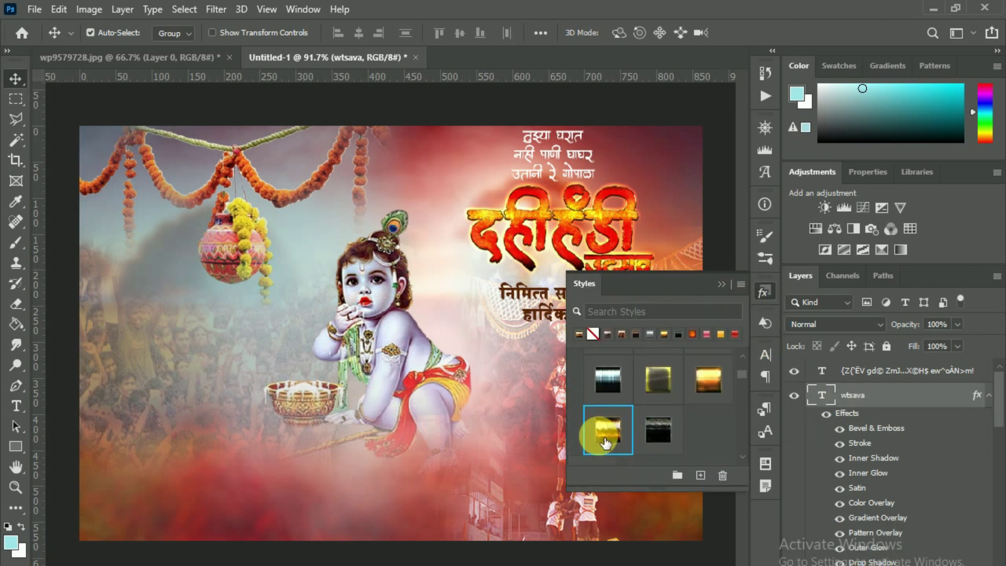
click(722, 284)
drag(626, 269, 650, 314)
click(624, 321)
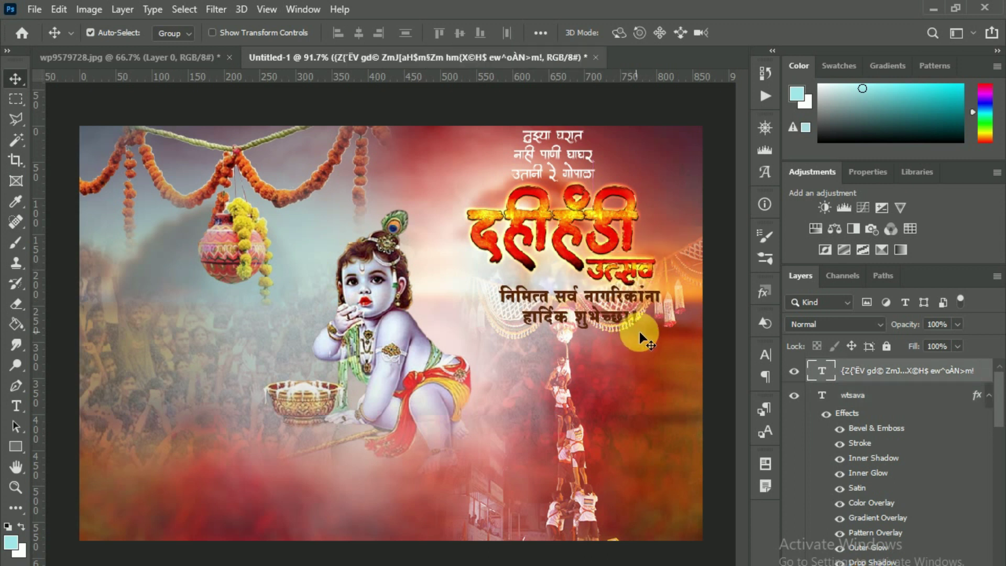
Try yellow, white and blue on the greeting text, then settle on dark brown 763604
click(16, 406)
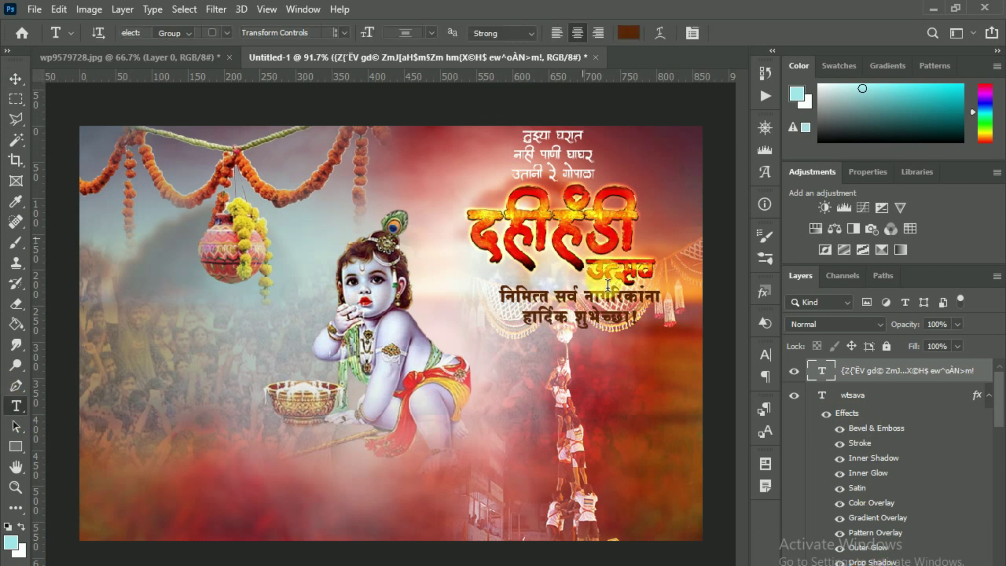
click(600, 314)
key(ctrl+a)
click(643, 38)
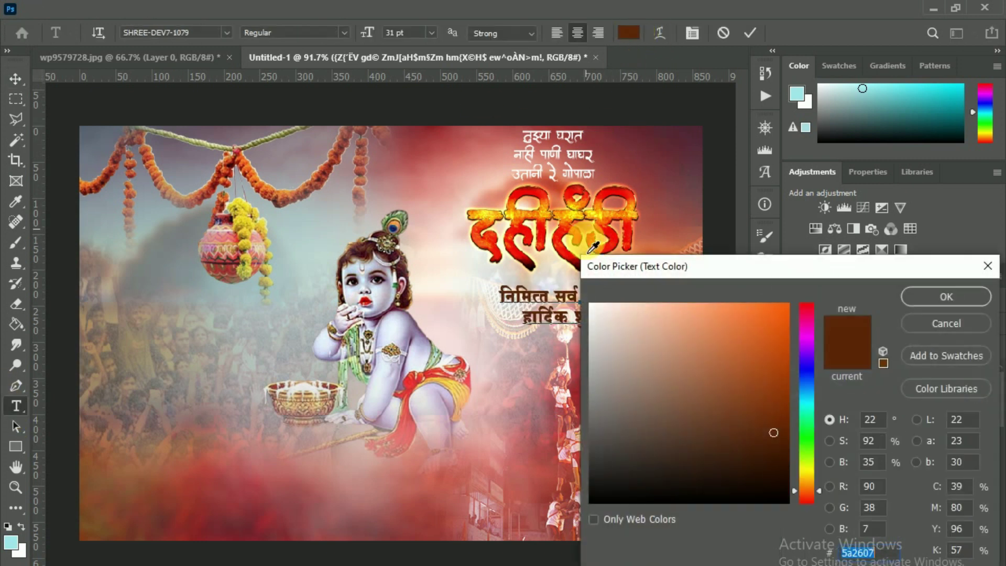
click(574, 227)
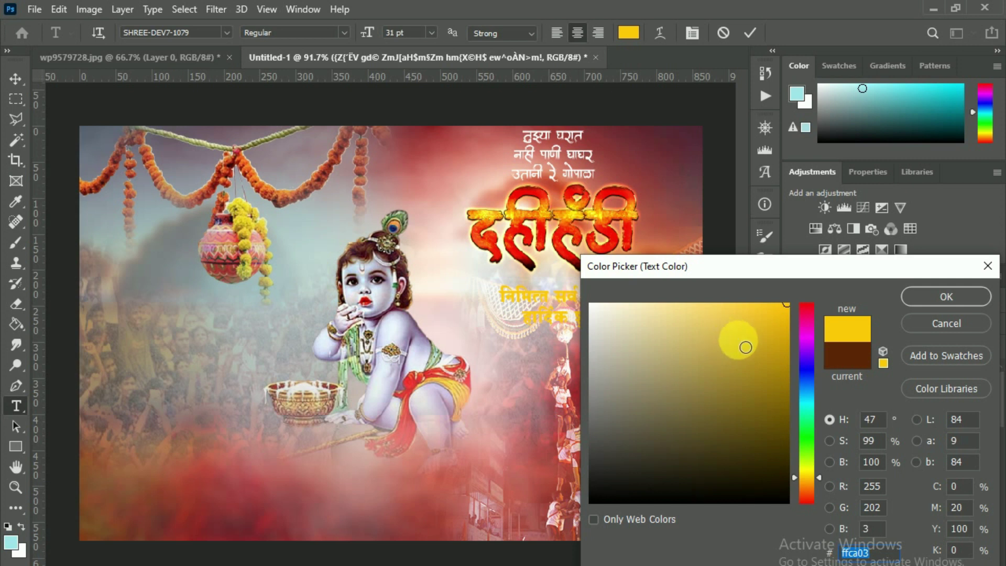
click(591, 304)
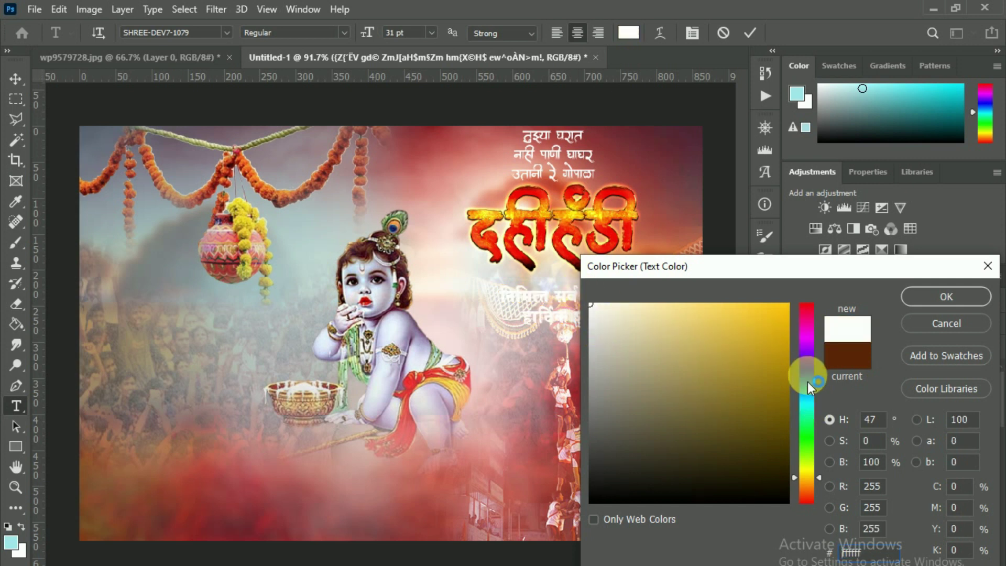
click(807, 369)
click(787, 304)
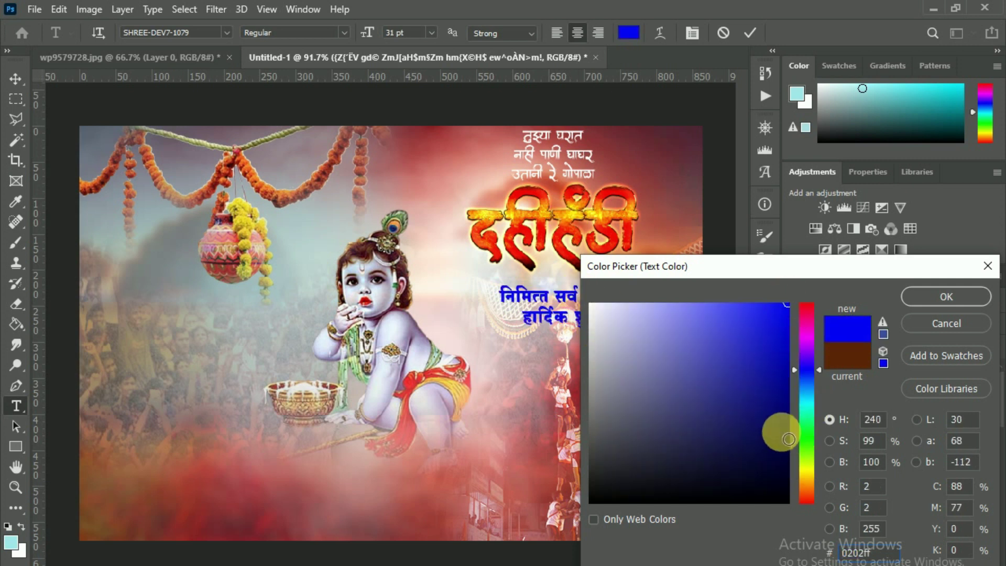
click(784, 432)
click(805, 308)
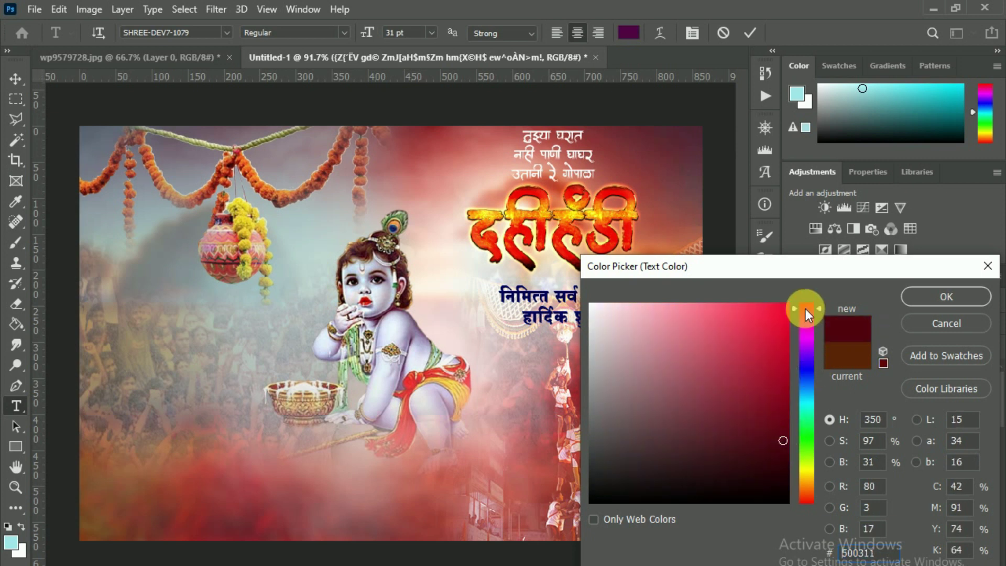
click(811, 493)
drag(781, 407, 780, 432)
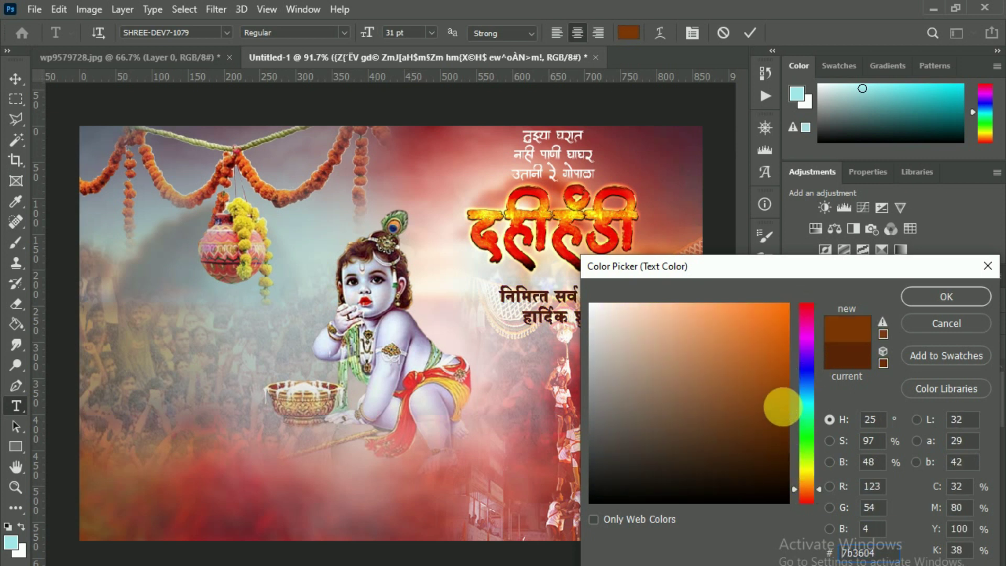
click(946, 296)
Scale the greeting lines to about 69% so they sit under उत्सव
key(v)
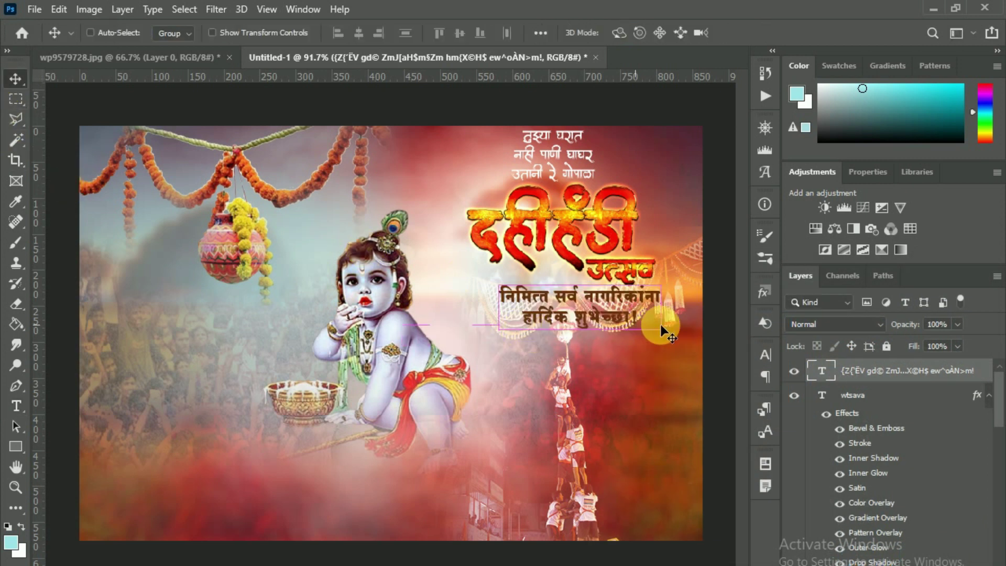
key(ctrl+t)
mouse_move(660, 326)
mouse_down()
mouse_move(615, 329)
mouse_move(632, 344)
mouse_up()
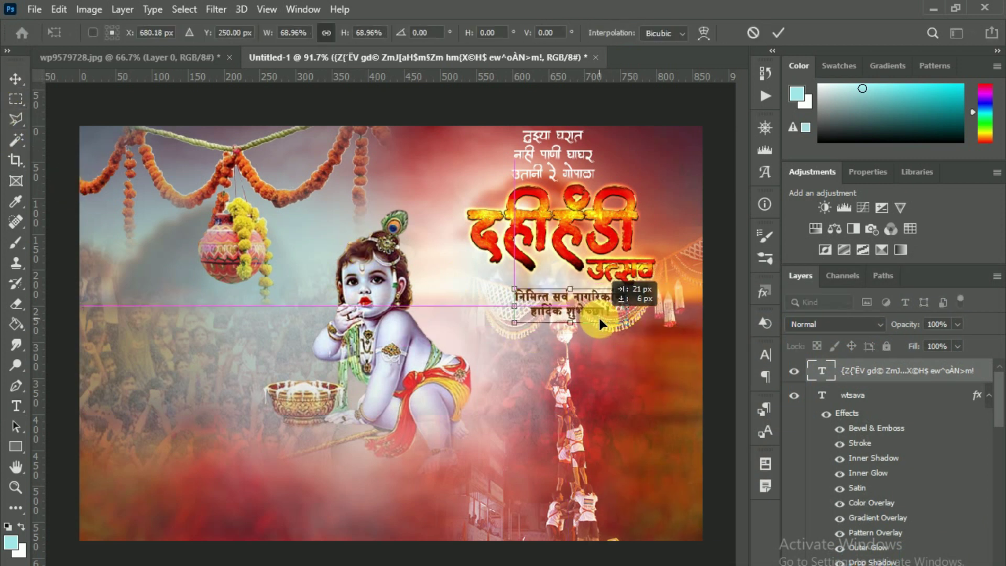
text(680)
key(Return)
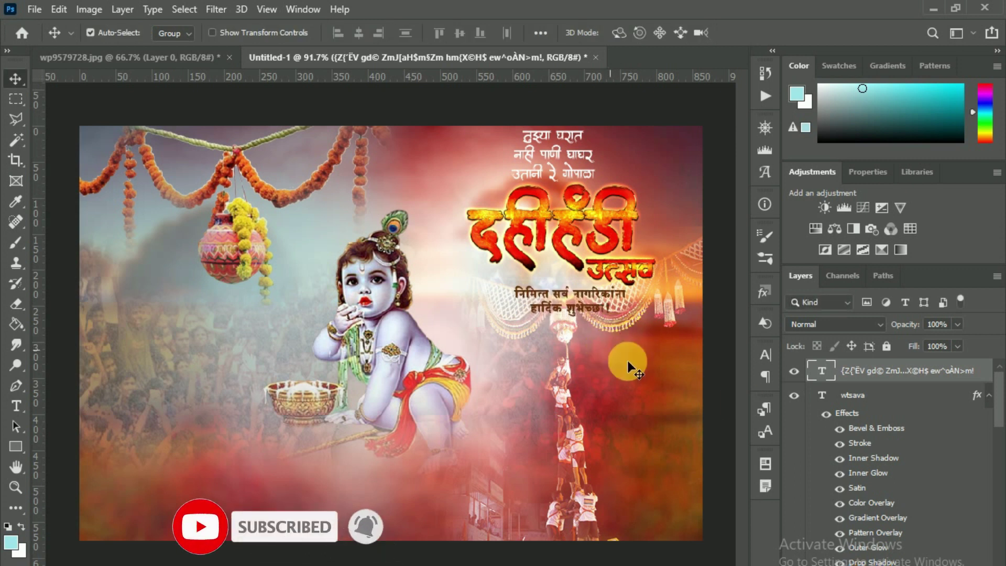
Scale the दहीहंडी उत्सव title block and greeting lines up to about 140%
scroll(920, 419, down, 3)
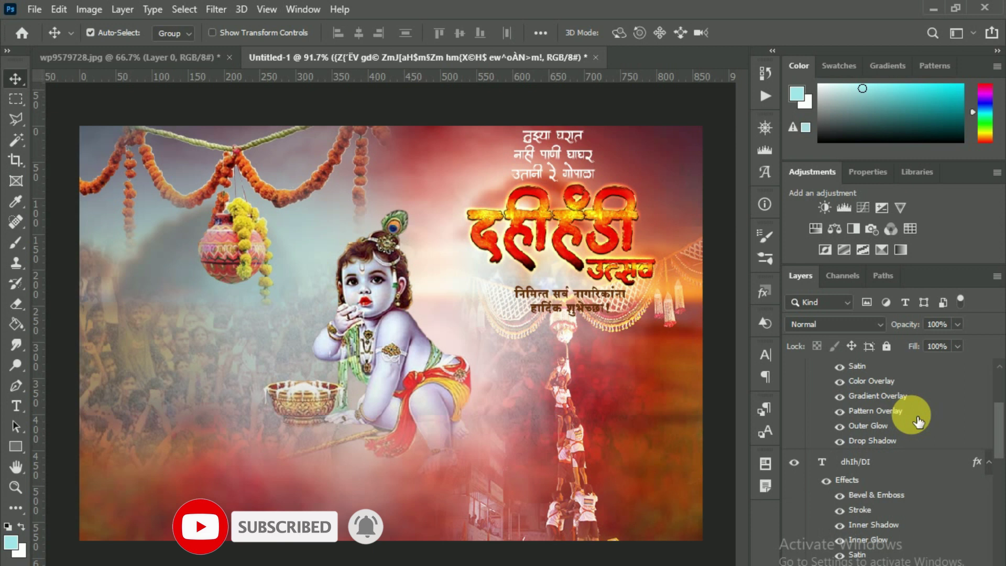
scroll(912, 417, down, 2)
scroll(886, 456, up, 5)
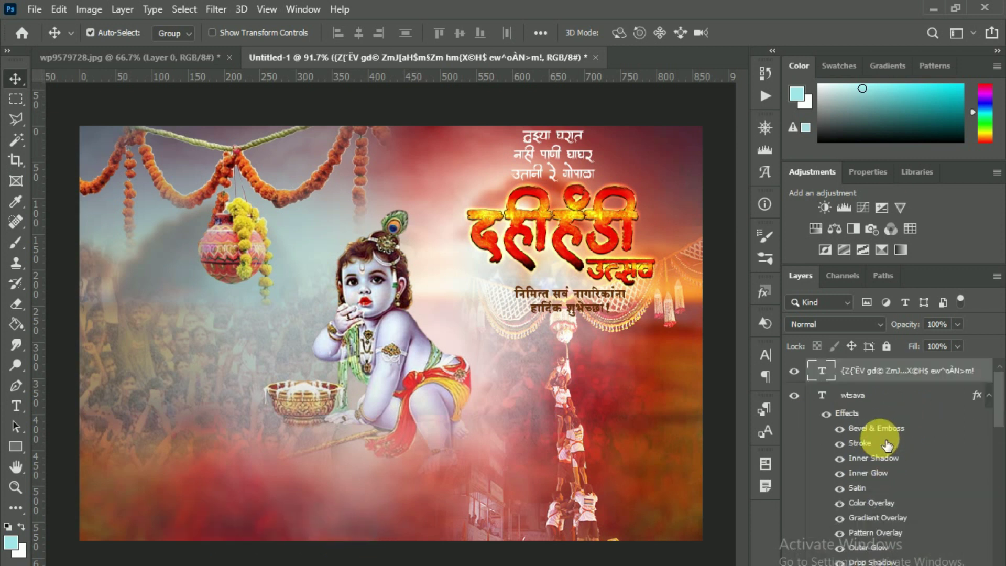
scroll(873, 435, down, 2)
click(864, 517)
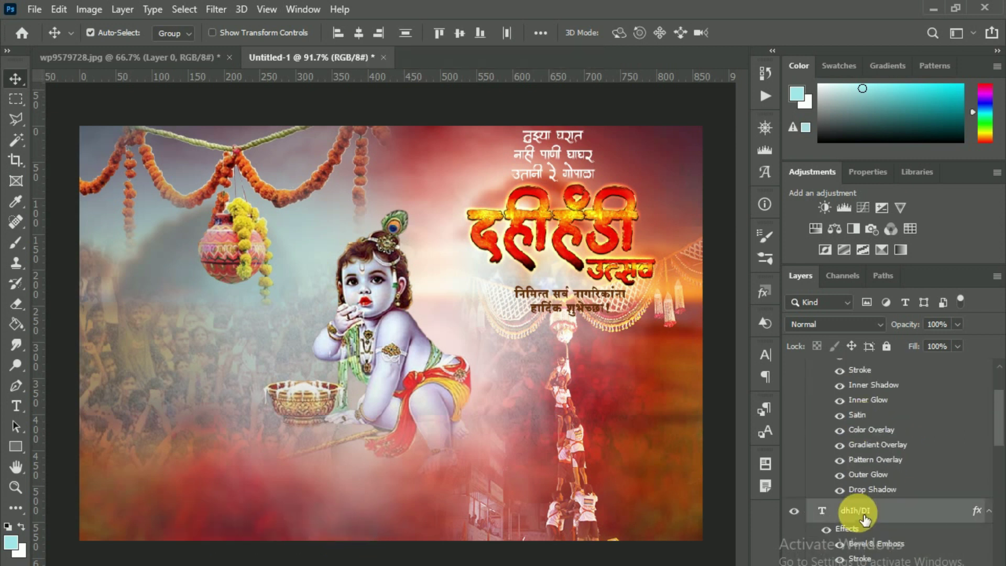
key(ctrl+t)
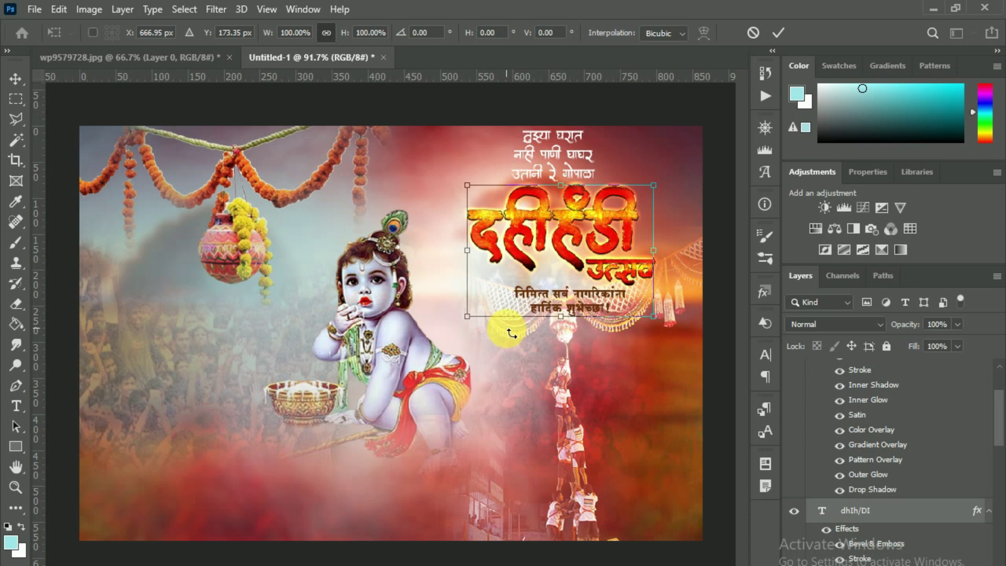
mouse_move(461, 343)
mouse_down()
mouse_move(545, 263)
mouse_move(429, 344)
mouse_up()
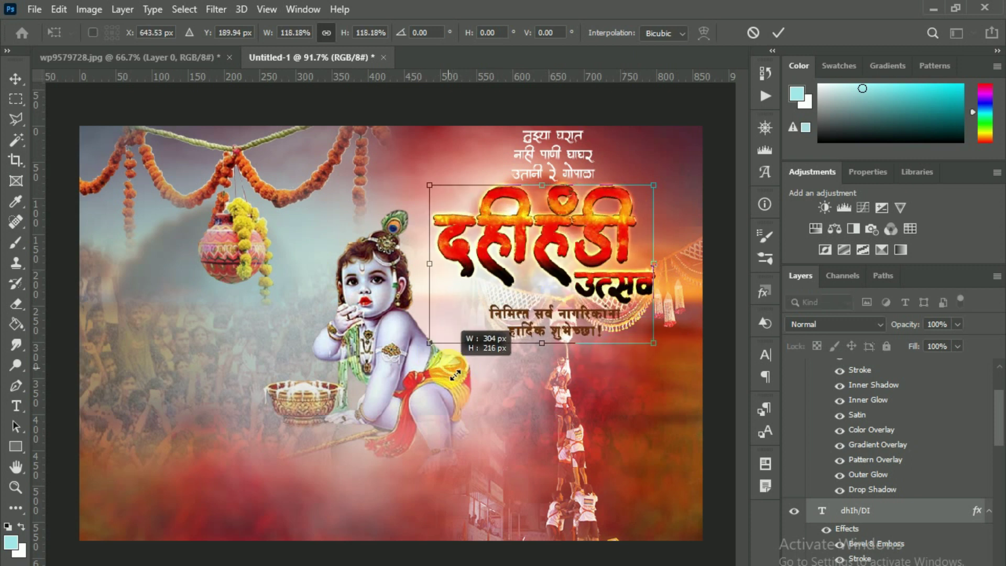
drag(655, 343, 690, 369)
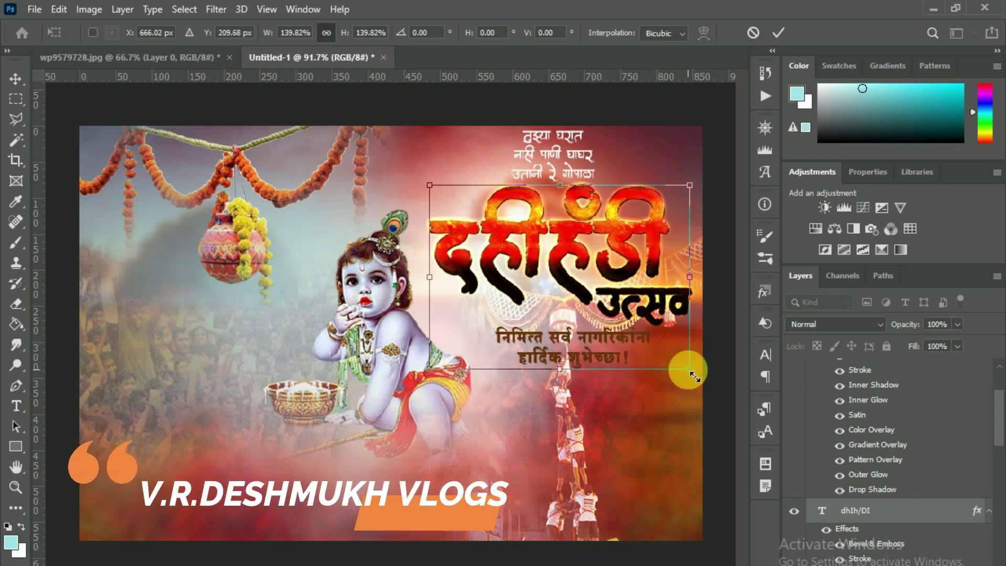
click(778, 33)
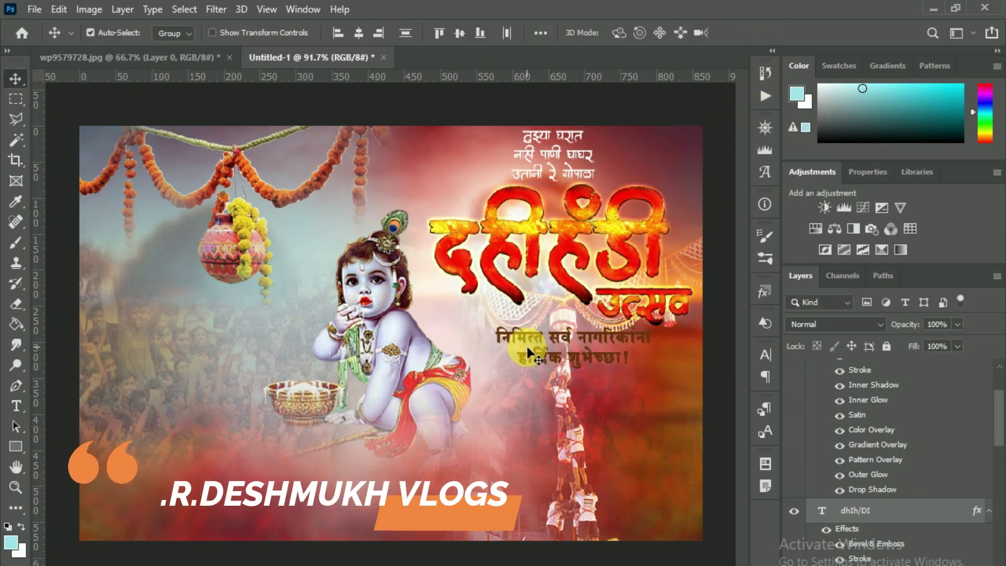
scroll(885, 409, up, 5)
click(891, 371)
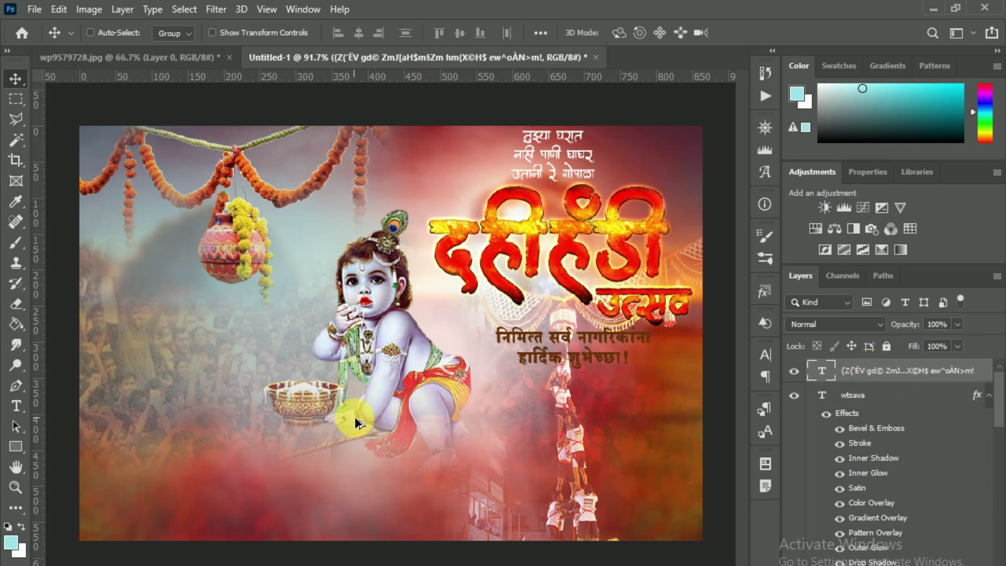
Bring the credits text from 45.psd, shrink it to about 82% and place it at the bottom
mouse_move(474, 139)
mouse_down()
mouse_move(274, 77)
mouse_move(353, 404)
mouse_up()
drag(373, 478, 372, 471)
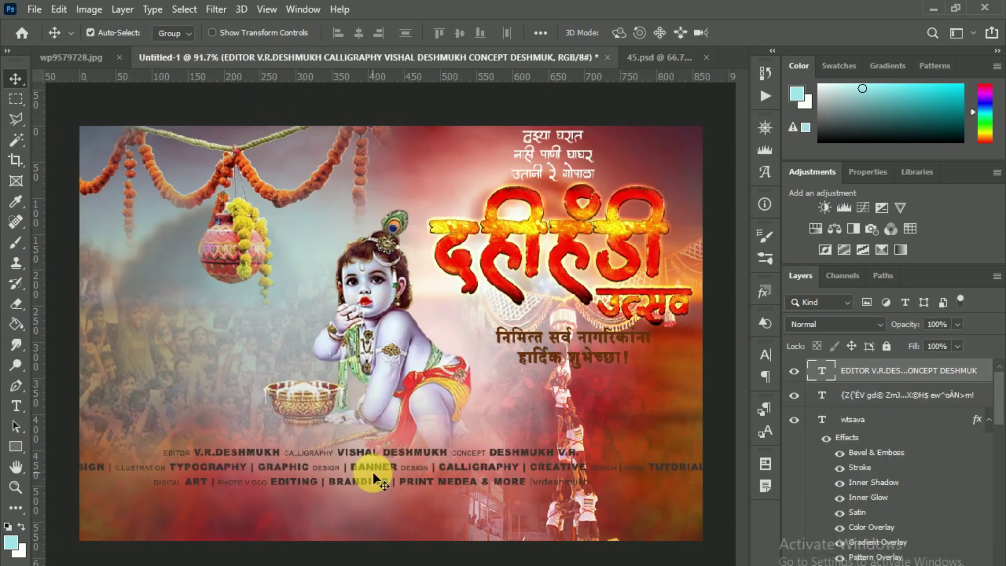
key(ctrl+t)
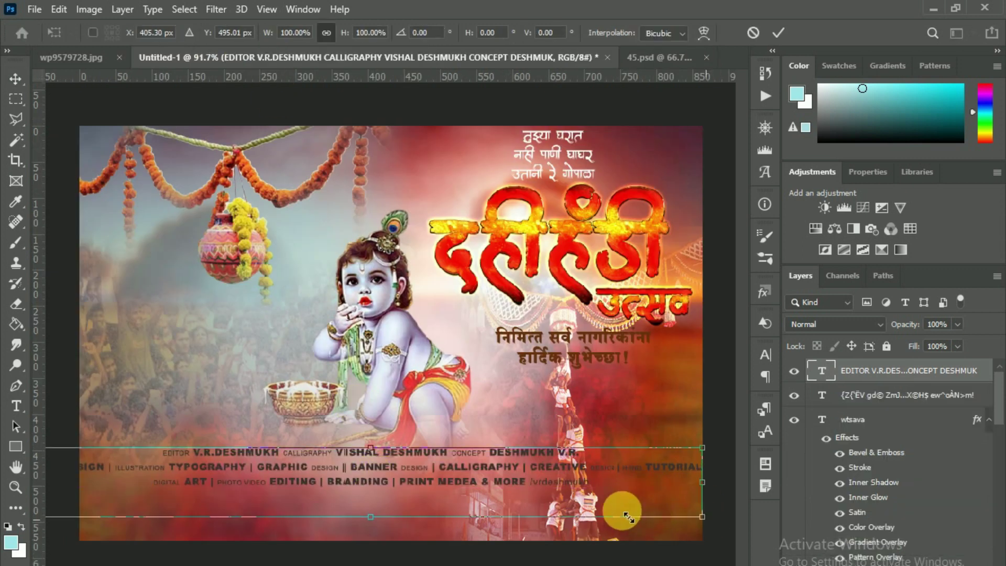
drag(706, 518, 591, 479)
mouse_move(422, 467)
mouse_down()
mouse_move(513, 514)
mouse_move(493, 511)
mouse_up()
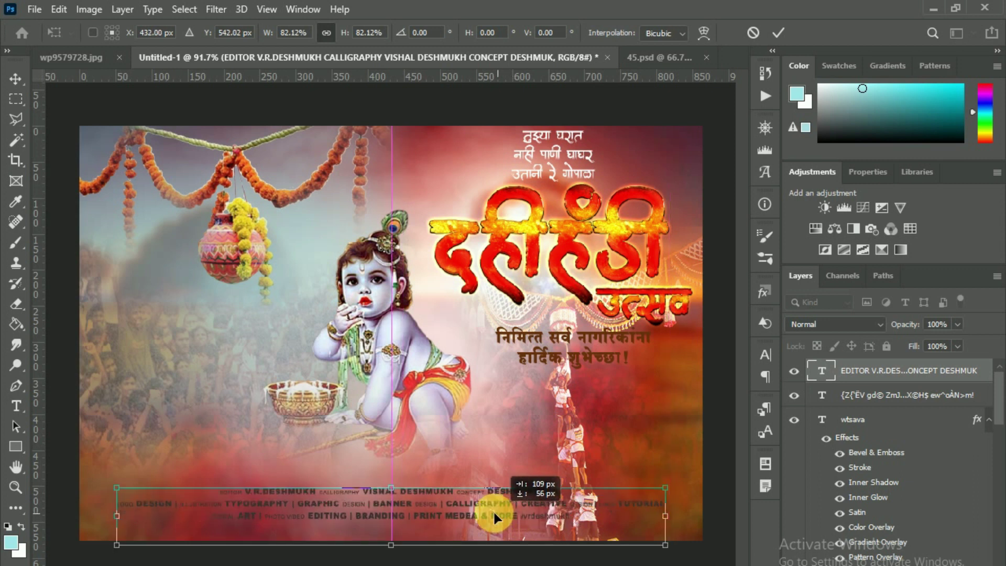
key(Return)
Make the credits text white
double_click(821, 372)
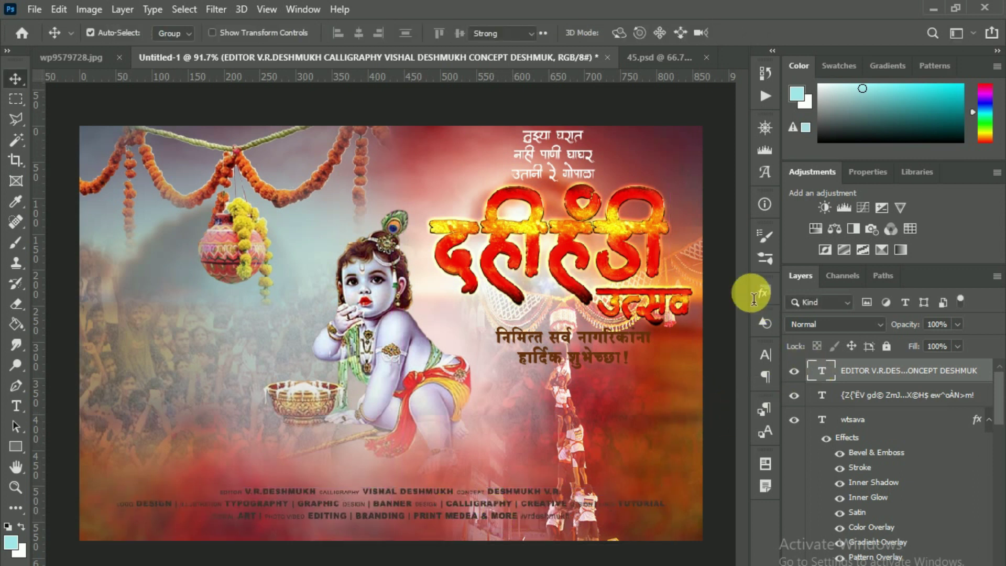
click(628, 31)
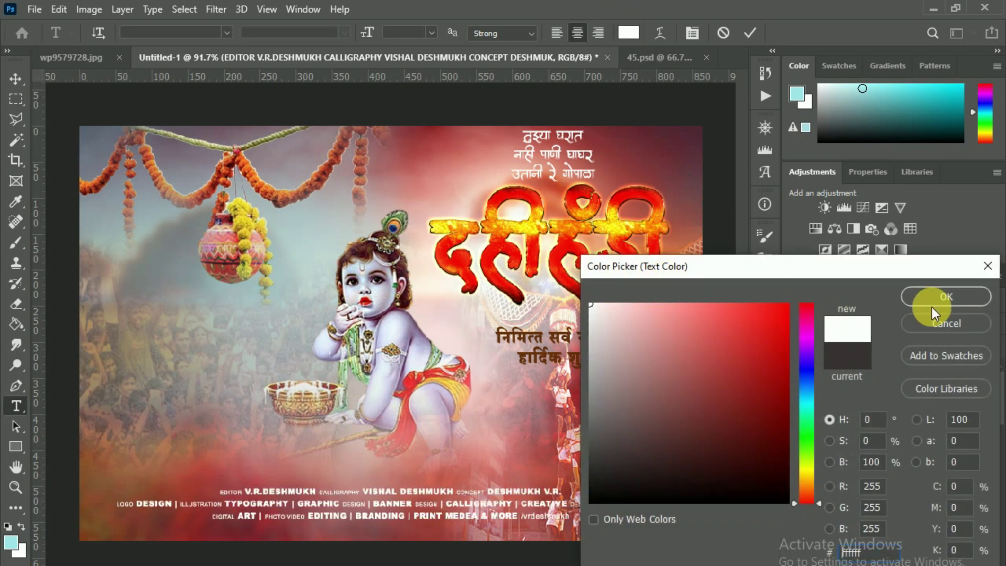
click(935, 303)
click(750, 33)
Drag the three logo layers from 58.psd into the poster and start placing them
key(v)
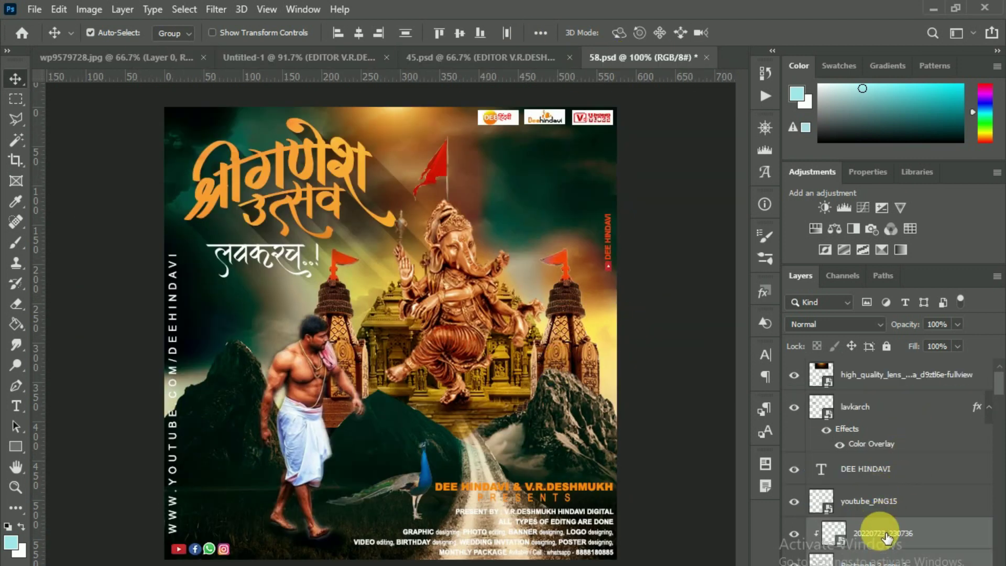
mouse_move(865, 530)
mouse_down()
mouse_move(346, 87)
mouse_move(424, 348)
mouse_move(449, 534)
mouse_up()
key(ctrl+t)
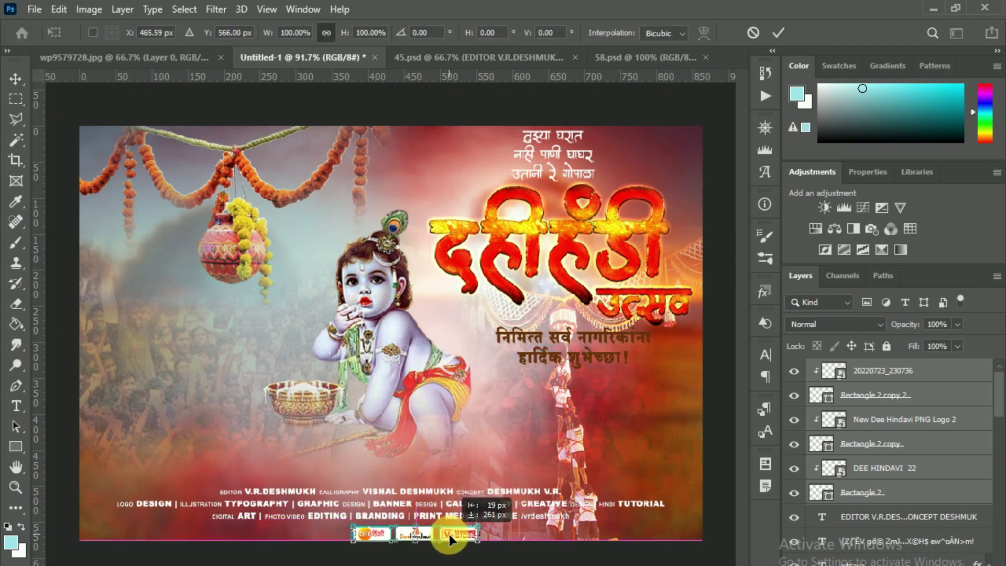
Settle the logos below the credits, then drop in and delete a misplaced copy of the date line
click(778, 33)
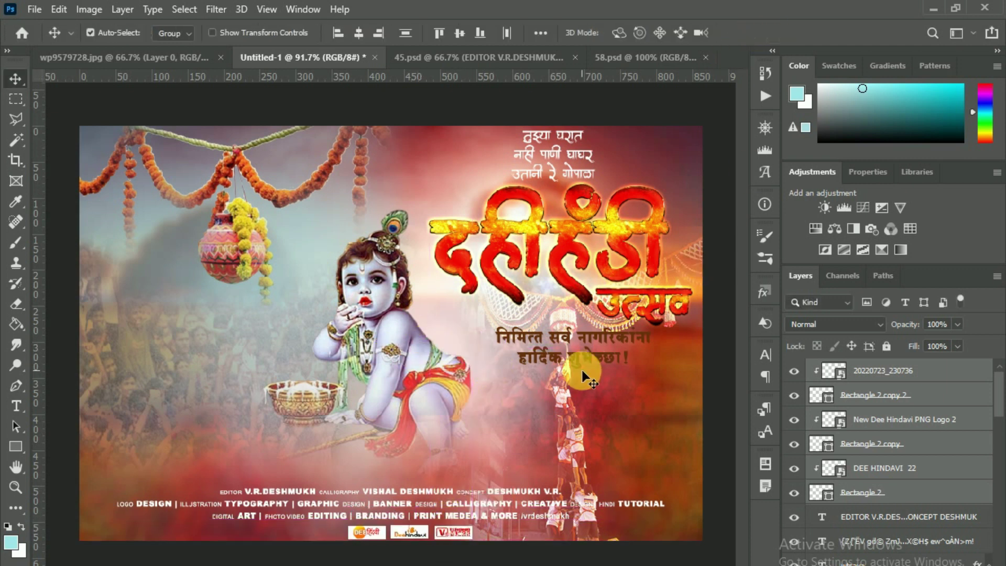
click(874, 398)
click(498, 57)
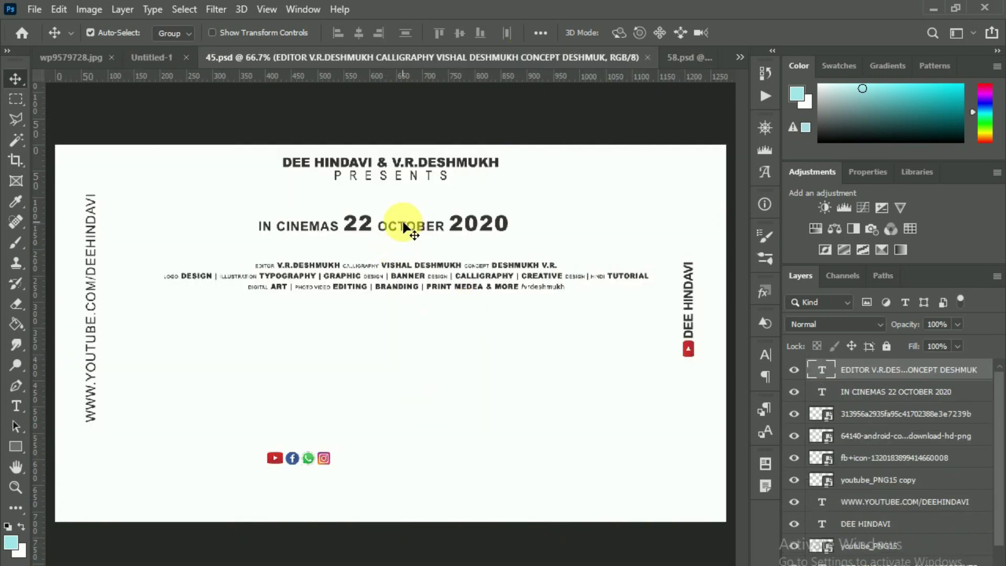
drag(404, 228, 337, 141)
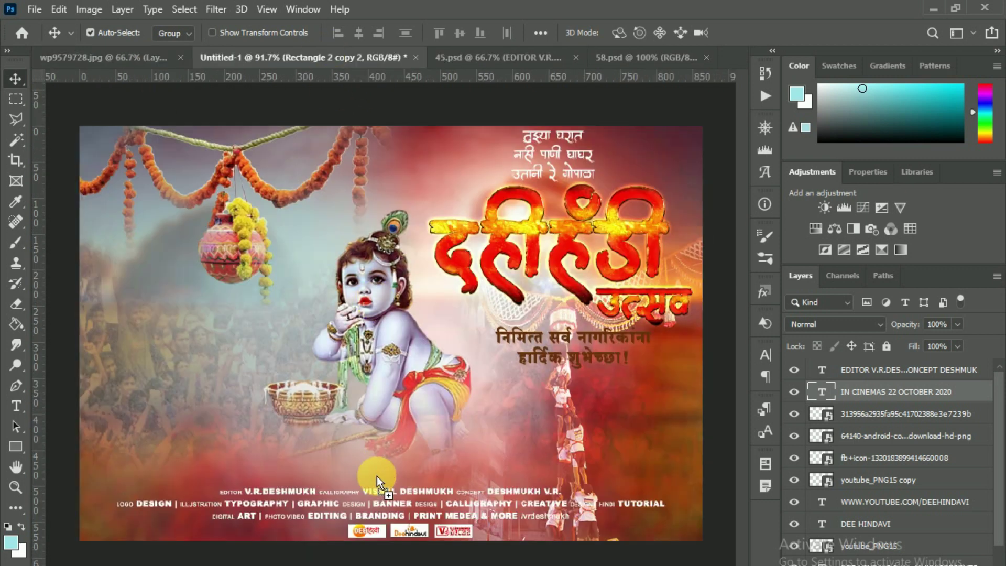
drag(337, 141, 382, 474)
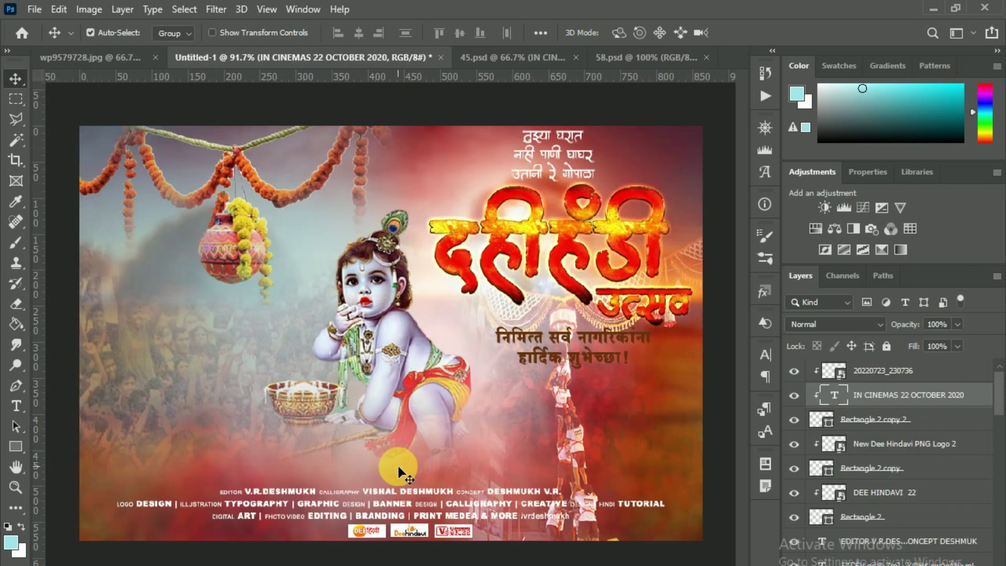
key(Delete)
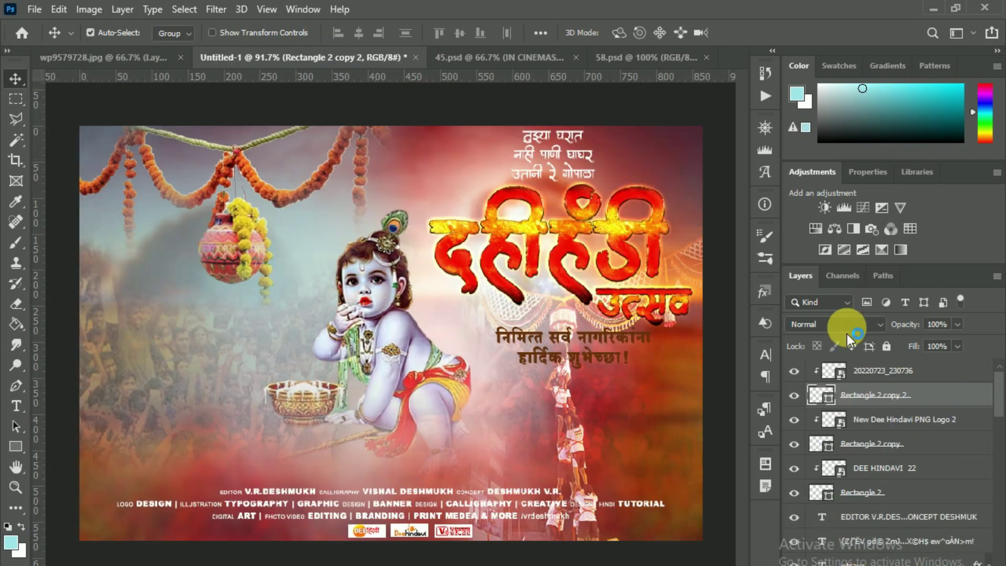
Bring the 'IN CINEMAS 22 OCTOBER 2020' line from 45.psd above the credits
click(871, 376)
click(486, 58)
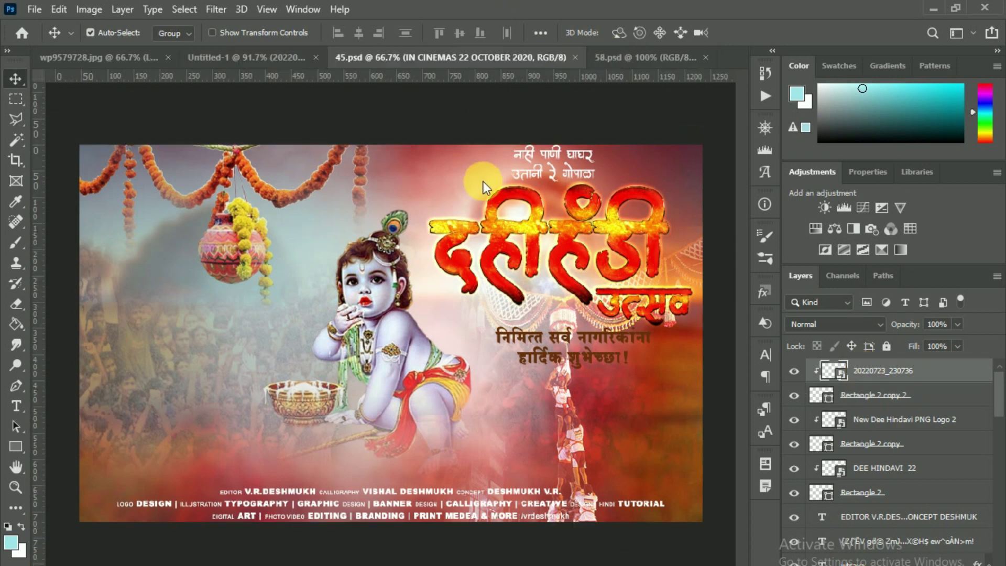
mouse_move(387, 209)
mouse_down()
mouse_move(373, 470)
mouse_move(398, 464)
mouse_move(418, 478)
mouse_up()
Remove IN CINEMAS, change the day to 19 and make the date text white
click(16, 406)
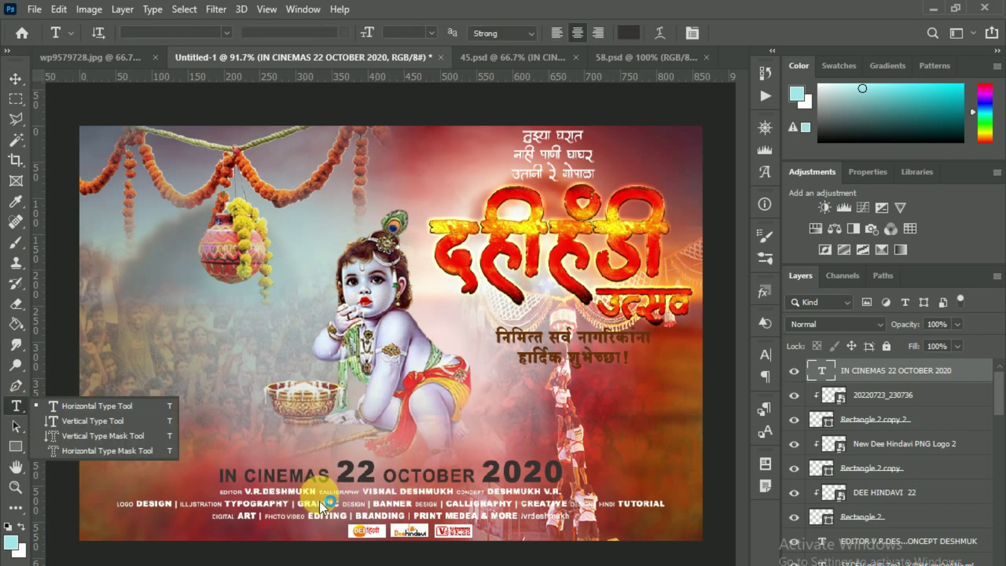
click(342, 487)
key(BackSpace)
key(BackSpace)
key(BackSpace)
key(BackSpace)
key(BackSpace)
key(BackSpace)
key(BackSpace)
key(BackSpace)
key(BackSpace)
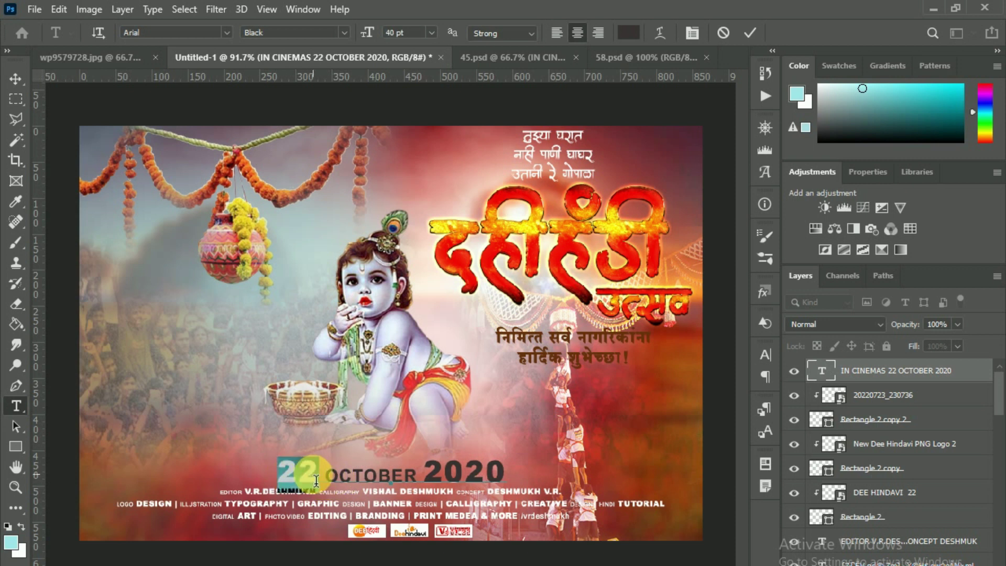
text(19)
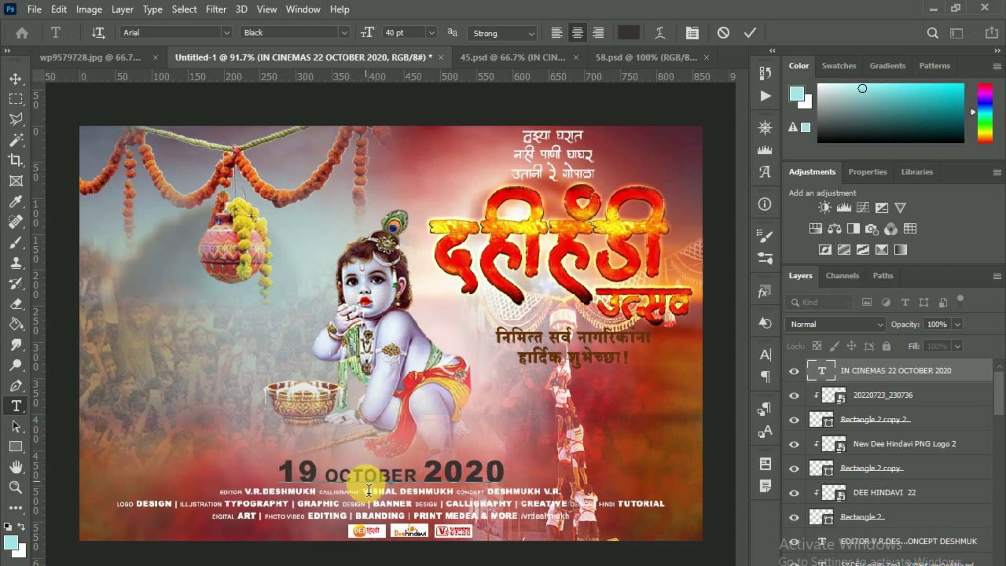
drag(484, 474, 510, 479)
text(2)
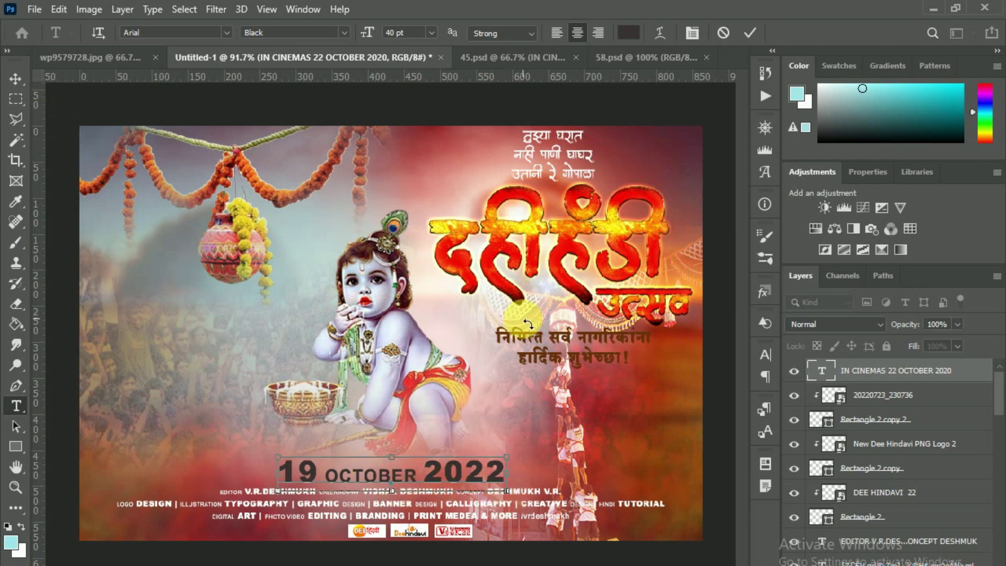
click(628, 32)
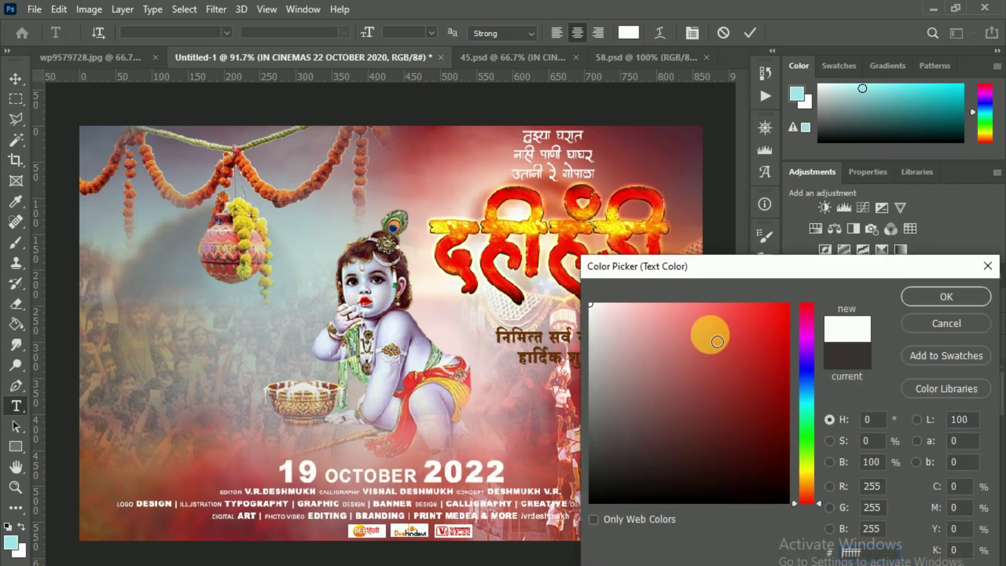
click(946, 297)
click(15, 79)
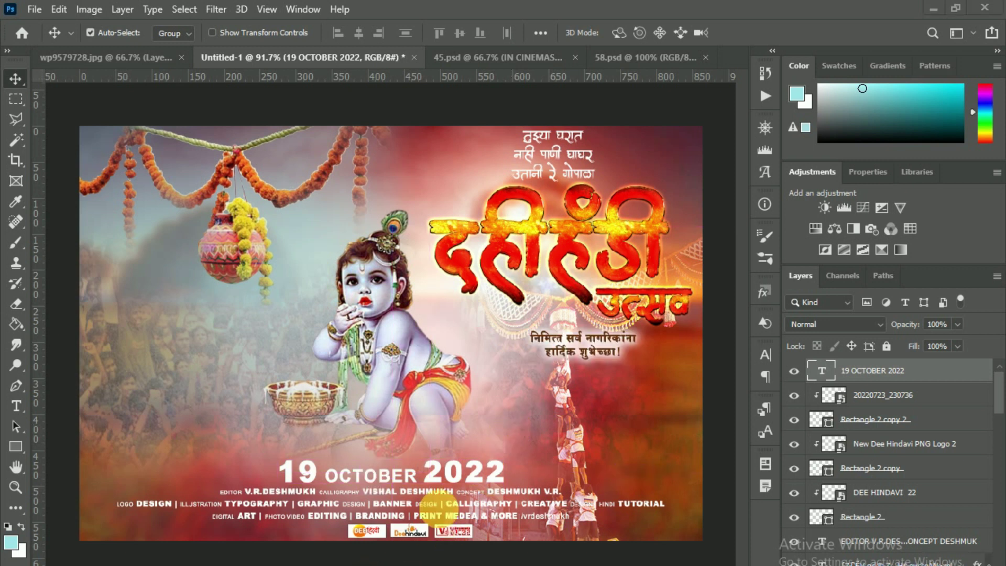
Change the month to AUGUST so the line reads 19 AUGUST 2022
key(ctrl+z)
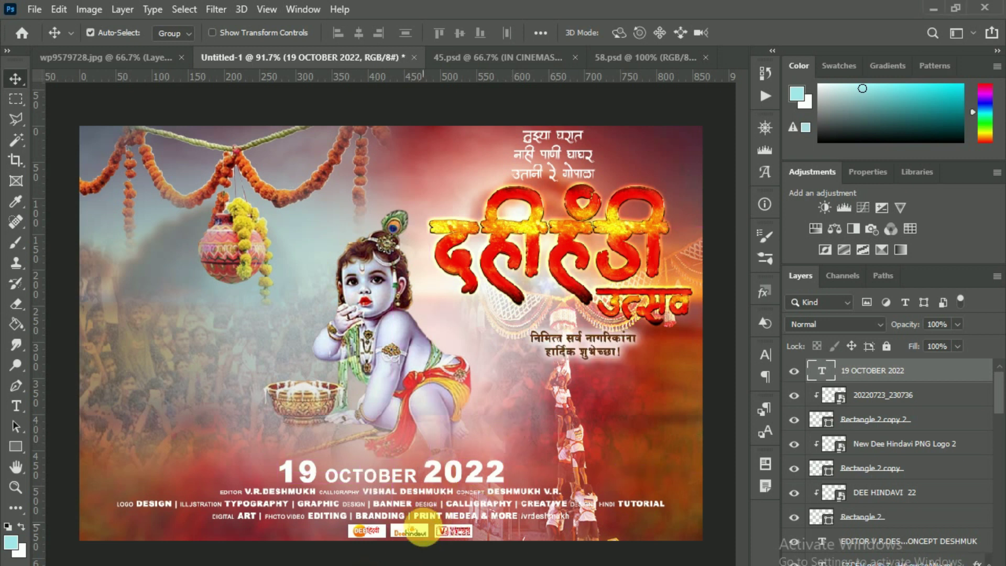
click(16, 406)
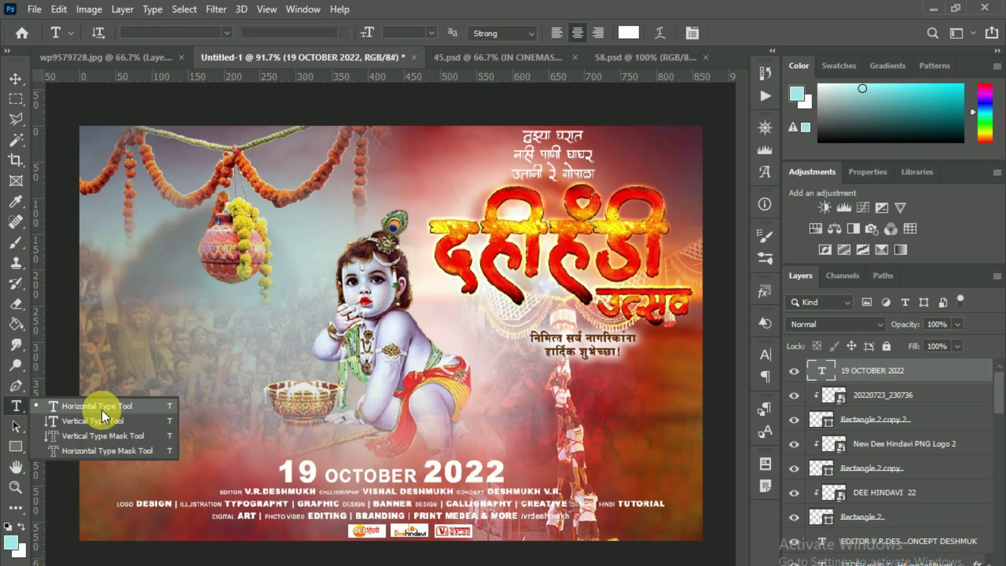
click(102, 411)
drag(346, 485, 416, 485)
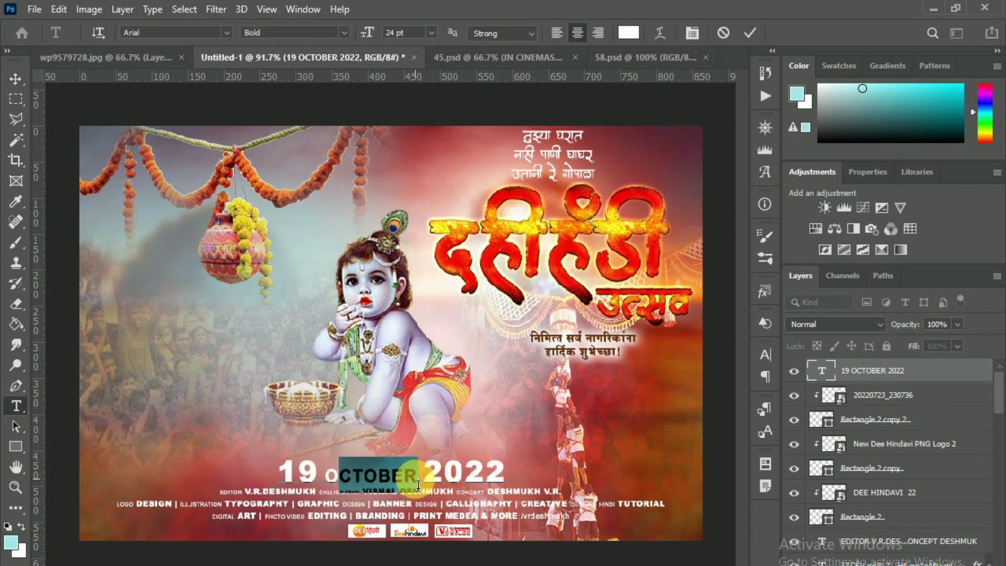
text(U)
key(BackSpace)
key(BackSpace)
text(AU)
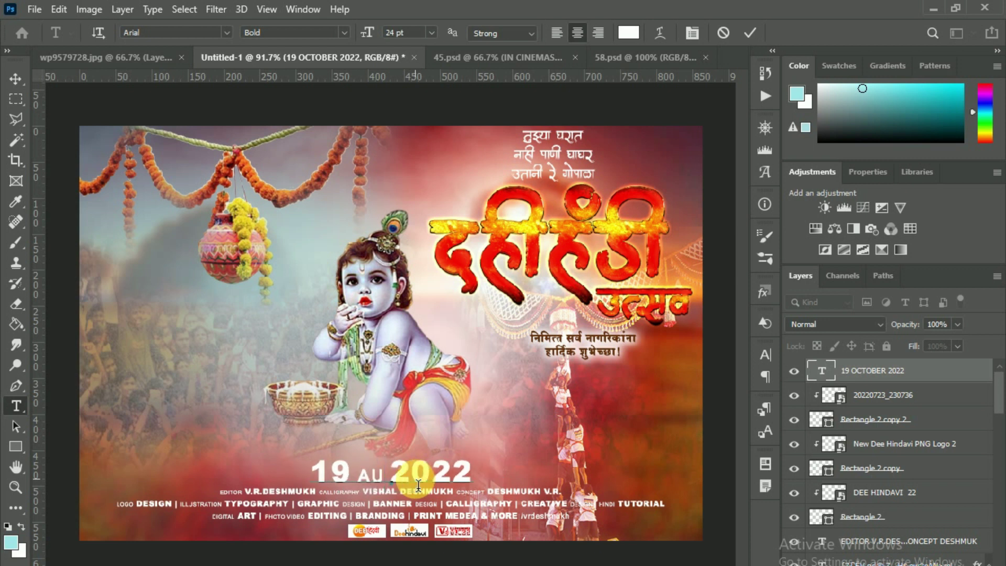
text(GUST)
click(15, 79)
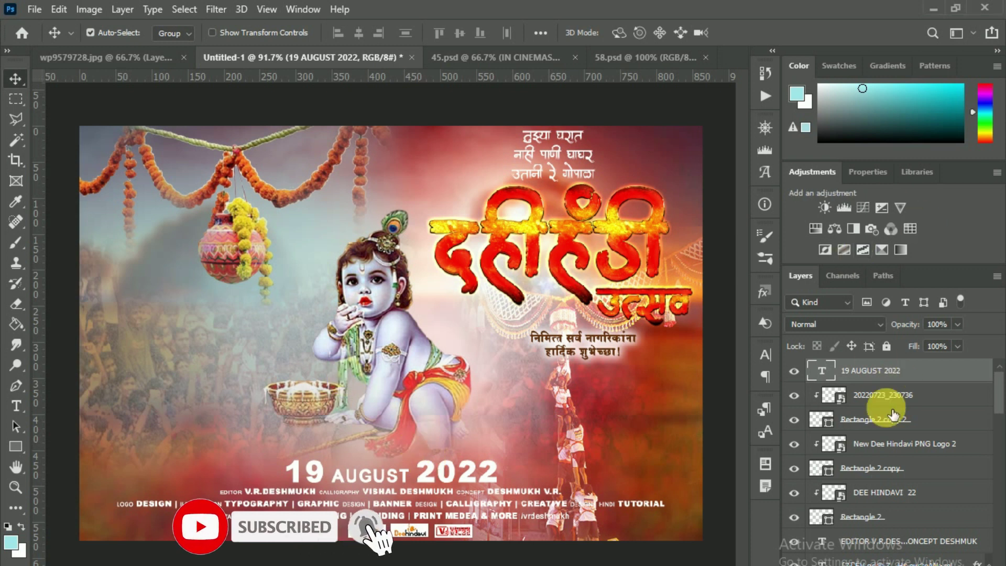
Add a HorrorBlue.3DL Color Lookup layer above the Krishna layer and enlarge the Layers panel
scroll(891, 406, down, 3)
scroll(886, 446, down, 3)
scroll(889, 479, down, 2)
scroll(890, 482, down, 2)
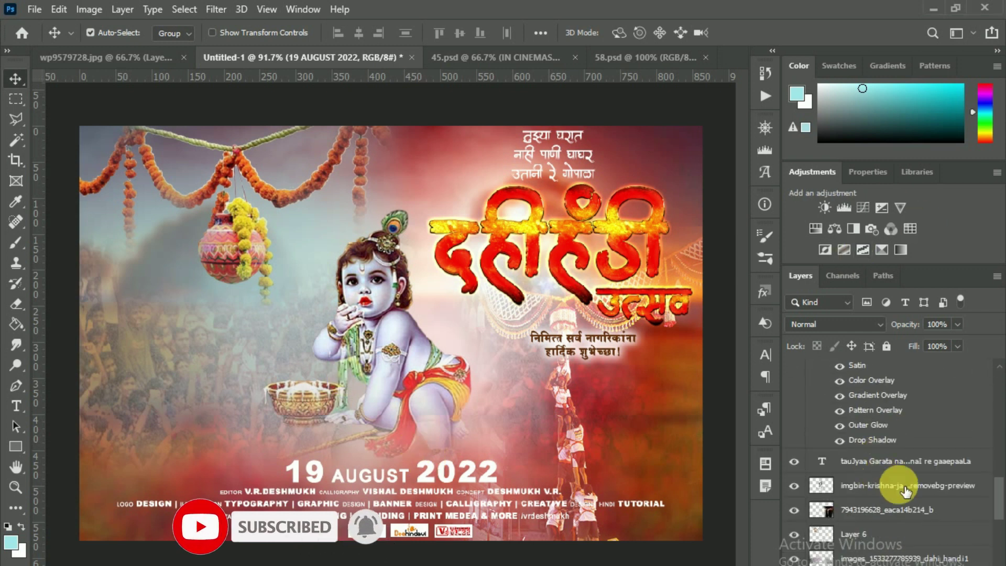
click(892, 485)
click(910, 229)
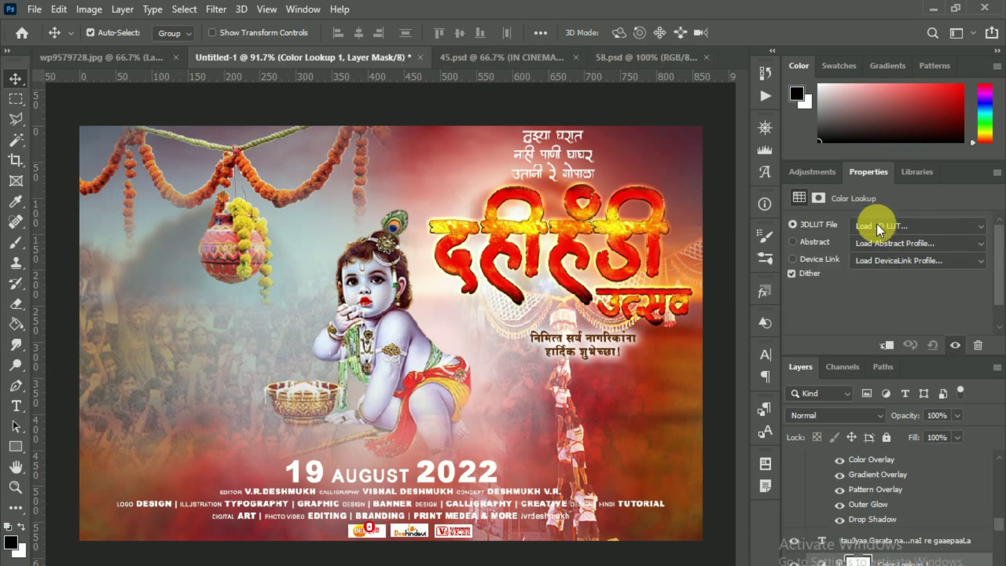
click(876, 226)
click(836, 312)
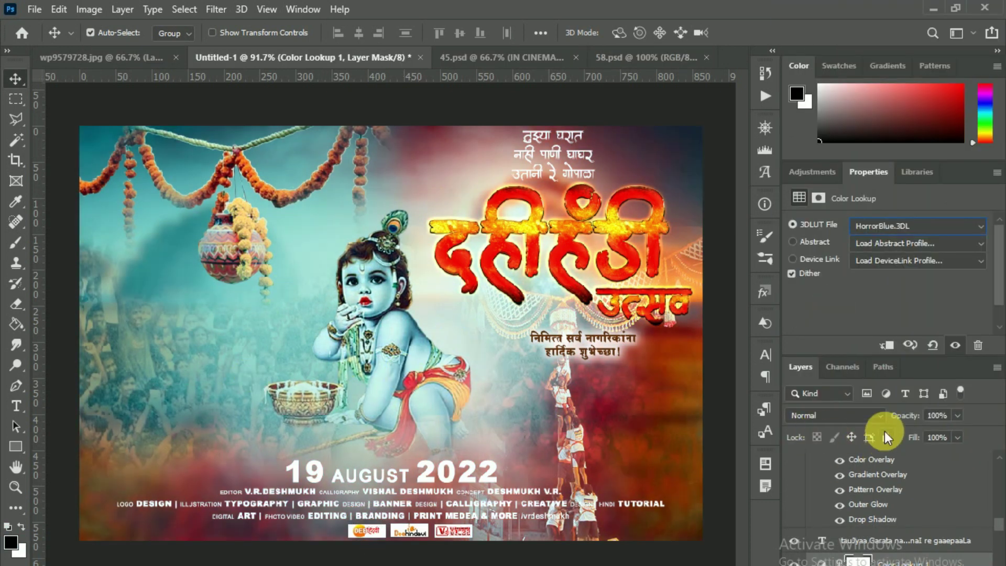
click(812, 172)
drag(931, 359, 928, 238)
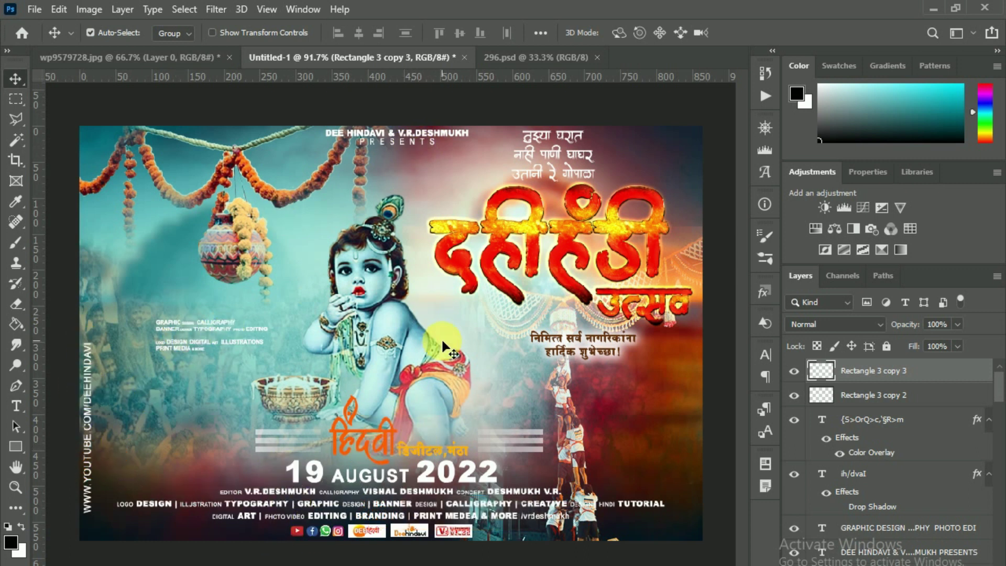
scroll(444, 347, down, 3)
scroll(443, 347, up, 5)
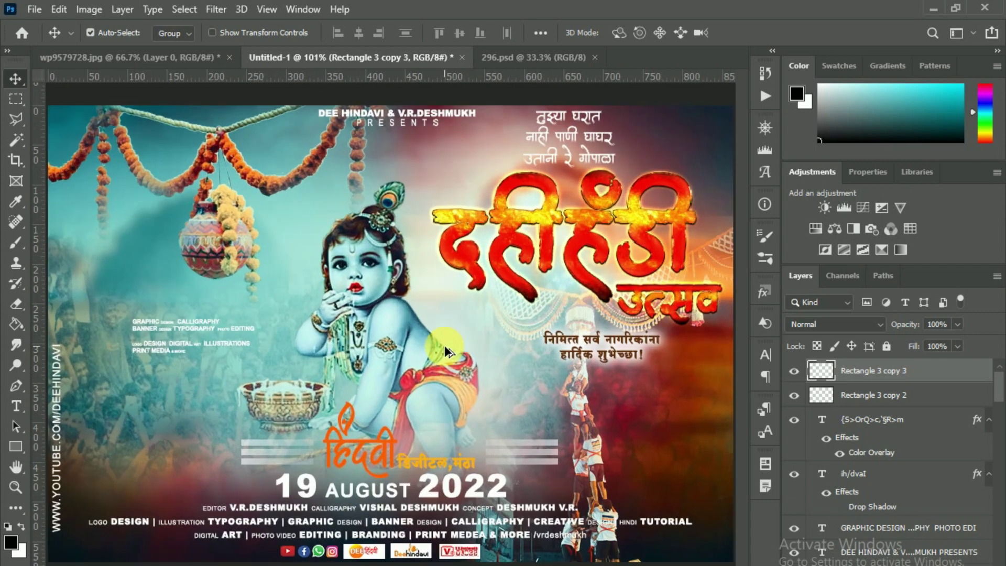
scroll(445, 345, up, 2)
scroll(445, 345, down, 2)
scroll(445, 345, down, 1)
scroll(445, 345, down, 1)
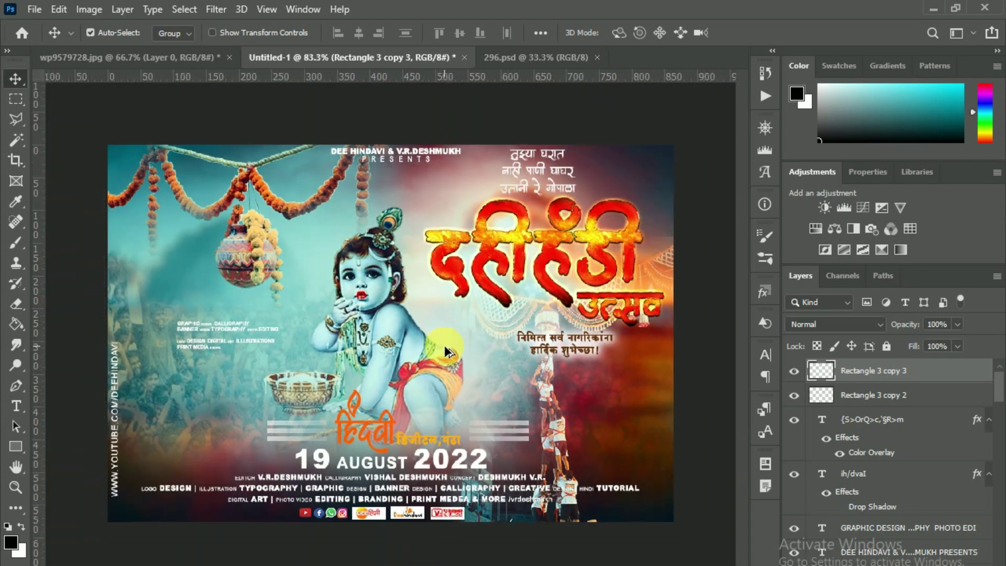